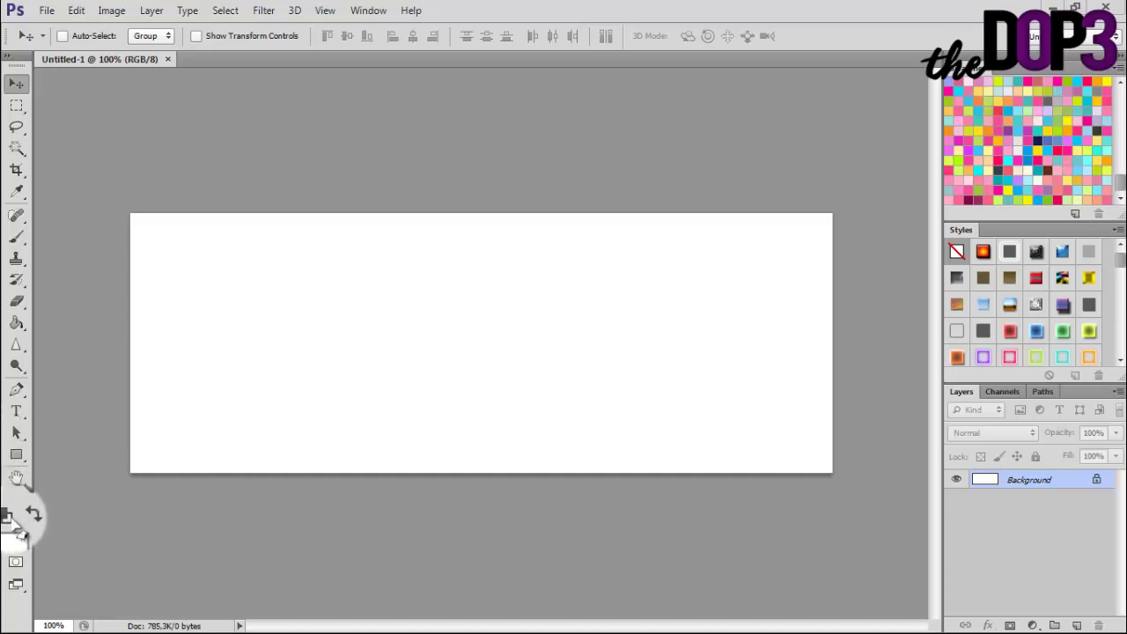
Set the foreground color to dusty pink cc8e8e and draw a rectangle about 978 × 3 px across the full canvas width
{"action": "left_click", "coordinate": [21, 546]}
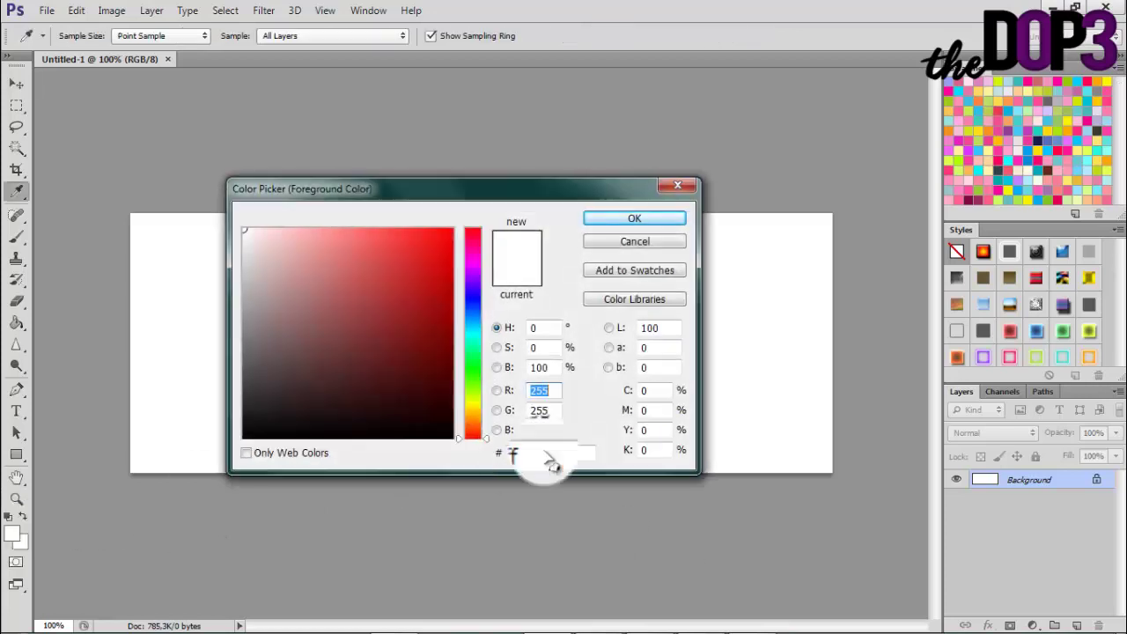
{"action": "left_click_drag", "start_coordinate": [323, 378], "coordinate": [307, 271]}
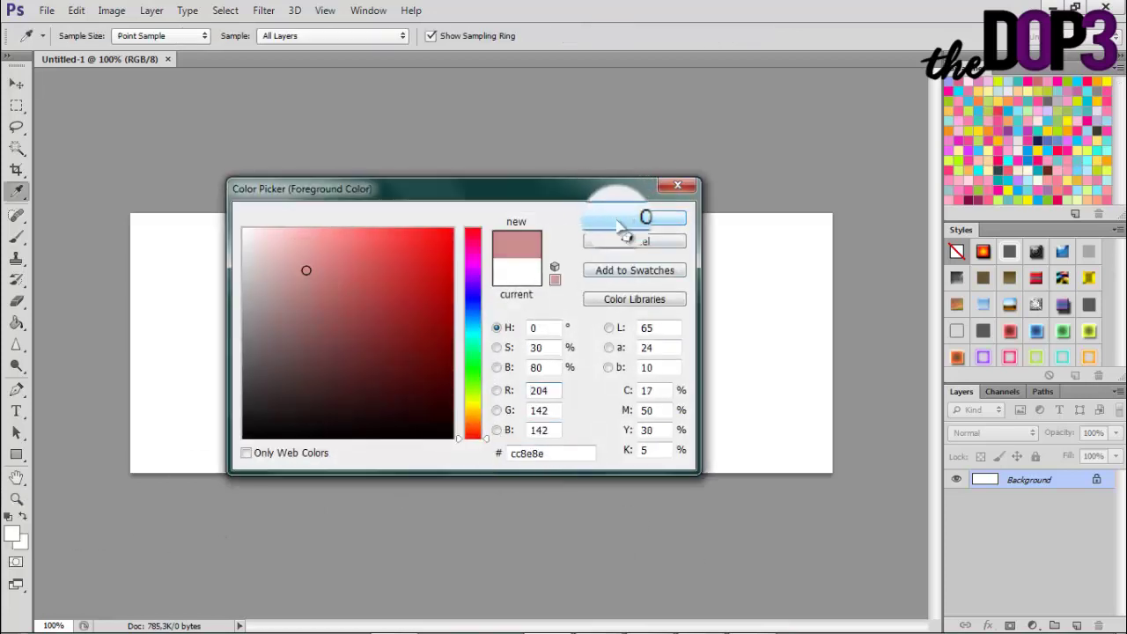
{"action": "left_click", "coordinate": [632, 219]}
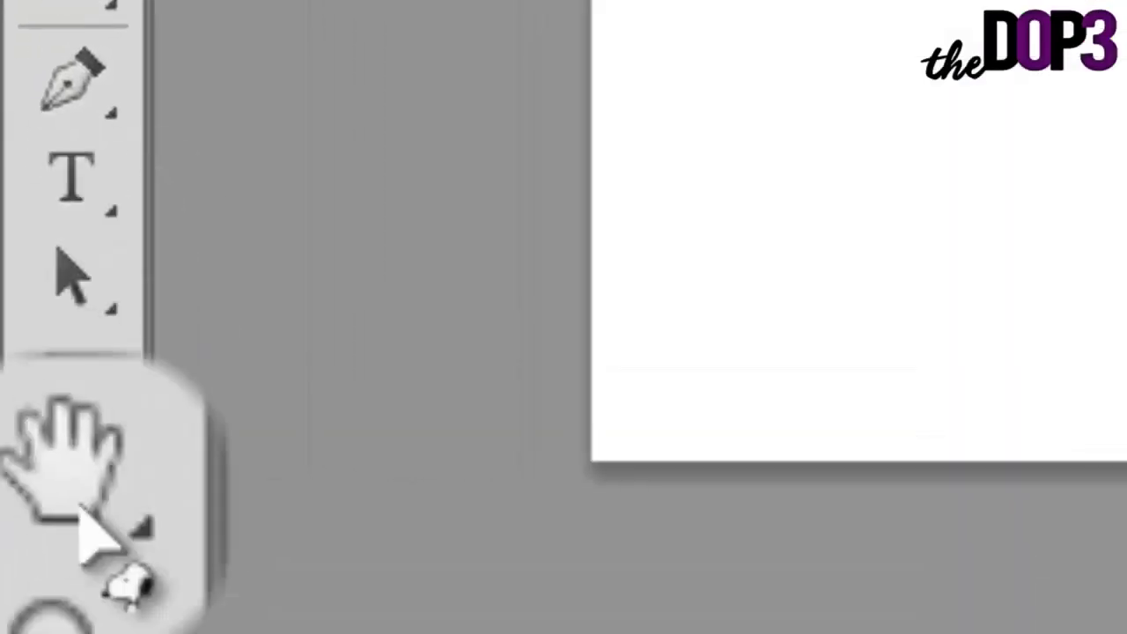
{"action": "left_click", "coordinate": [85, 337]}
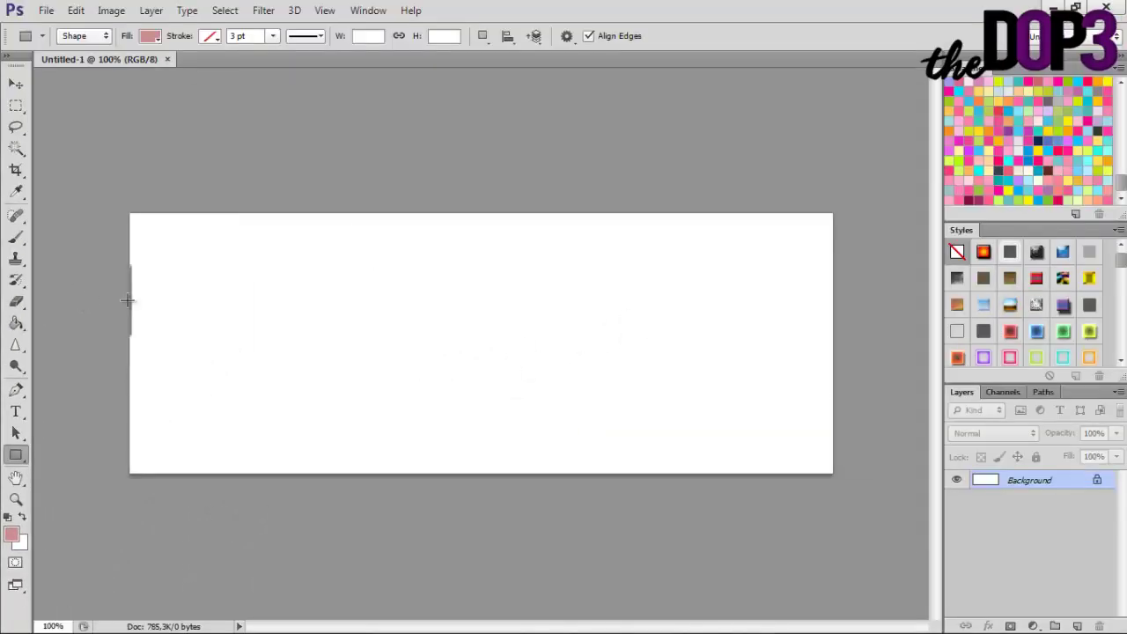
{"action": "left_click_drag", "start_coordinate": [81, 301], "coordinate": [887, 303]}
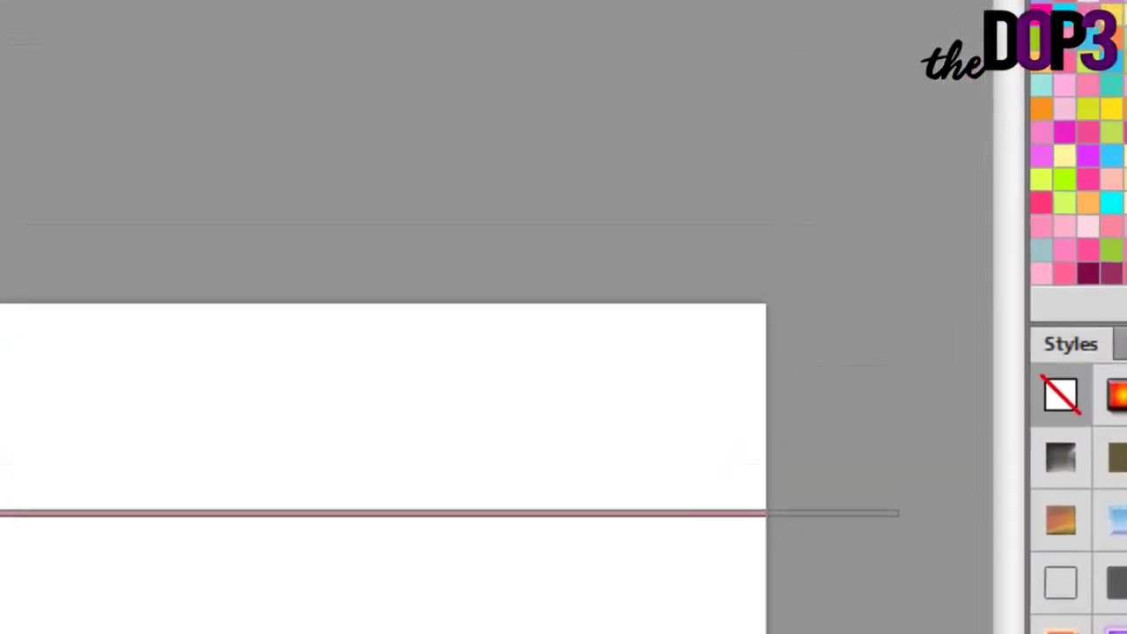
Duplicate the thin rectangle layer twice, keeping the default layer names
{"action": "right_click", "coordinate": [1014, 487]}
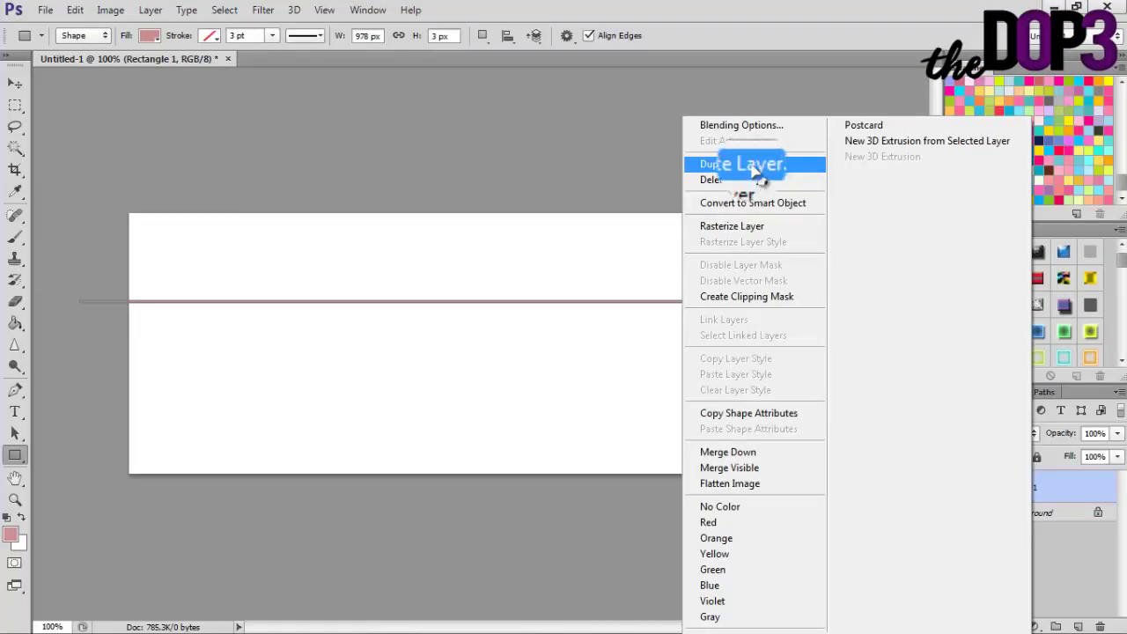
{"action": "left_click", "coordinate": [475, 201]}
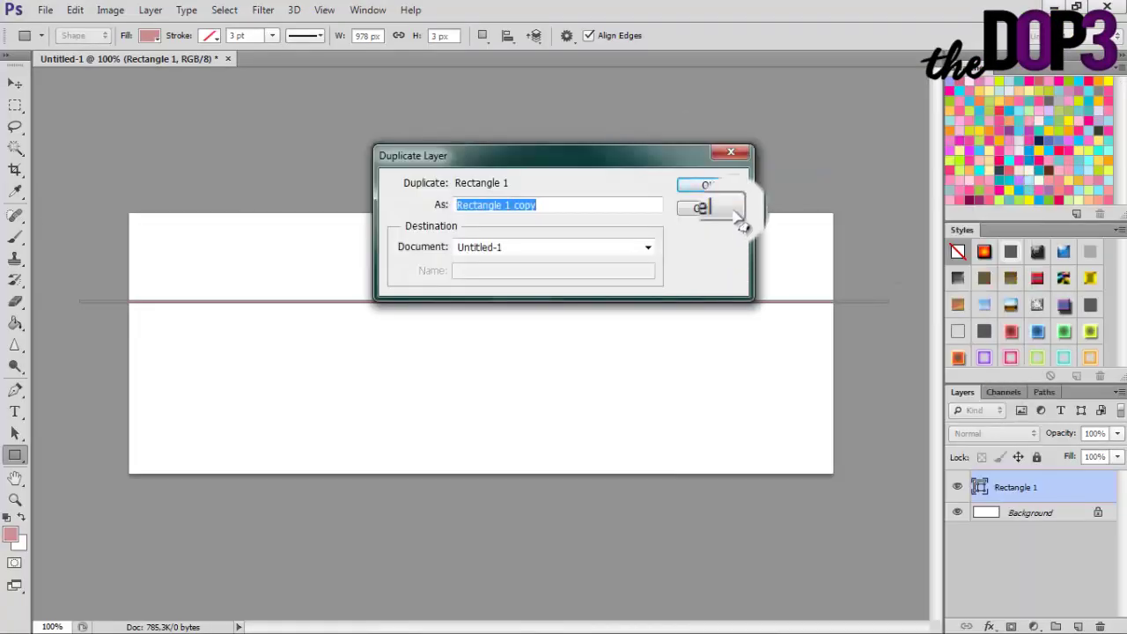
{"action": "left_click", "coordinate": [326, 300]}
{"action": "right_click", "coordinate": [1021, 489]}
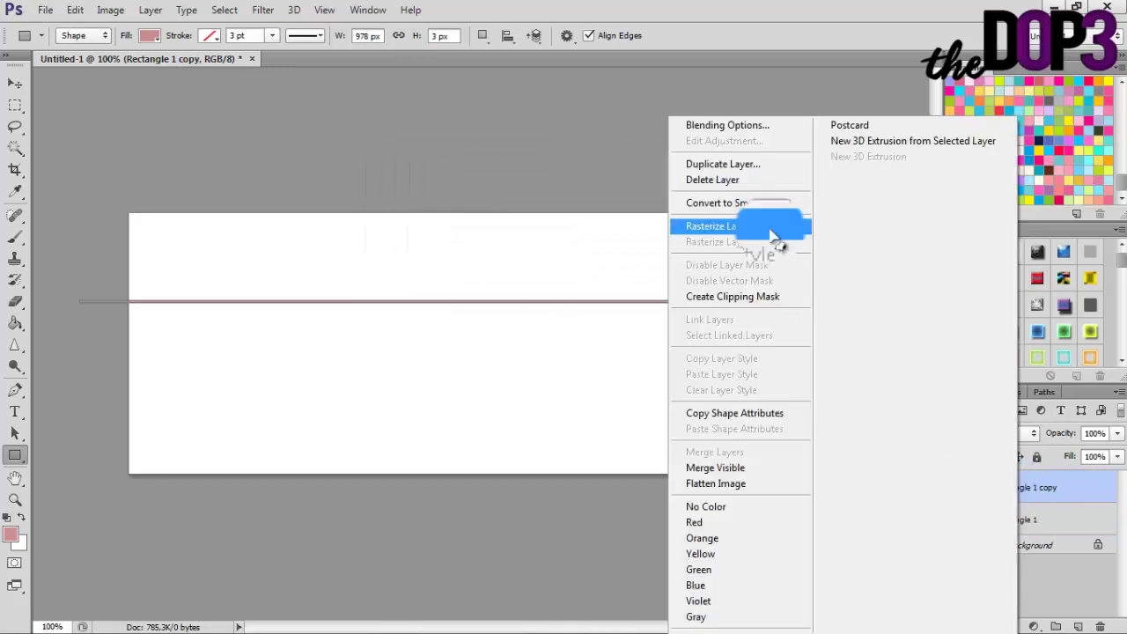
{"action": "left_click", "coordinate": [713, 157]}
{"action": "left_click", "coordinate": [707, 185]}
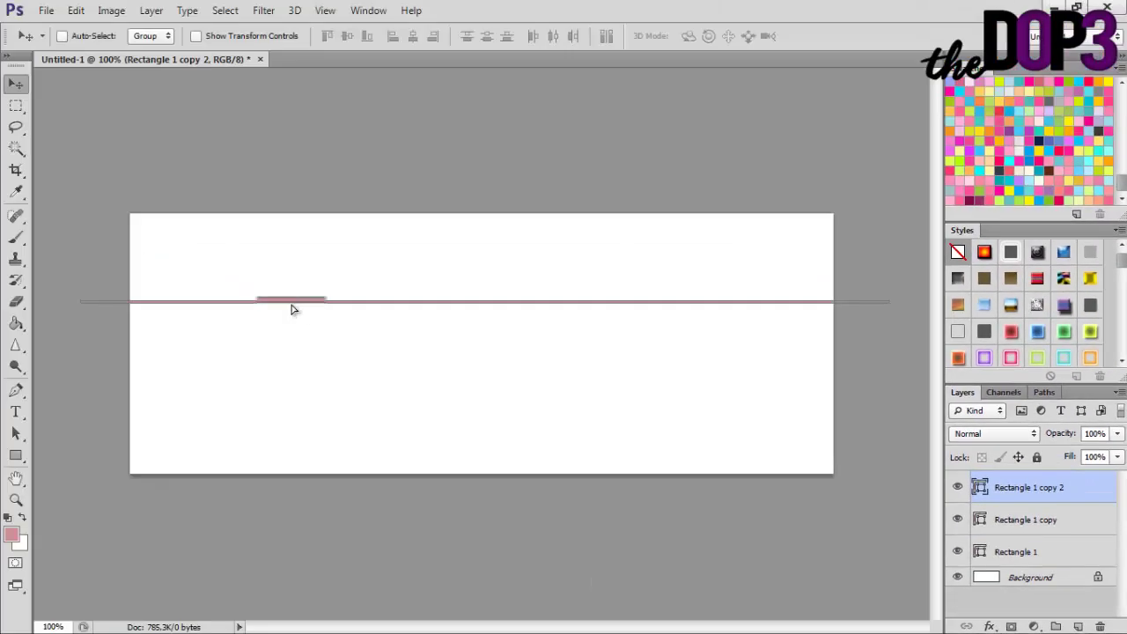
Move the two rectangle copies slightly down so the three lines stack directly beneath each other as one band
{"action": "left_click_drag", "start_coordinate": [292, 308], "coordinate": [294, 310]}
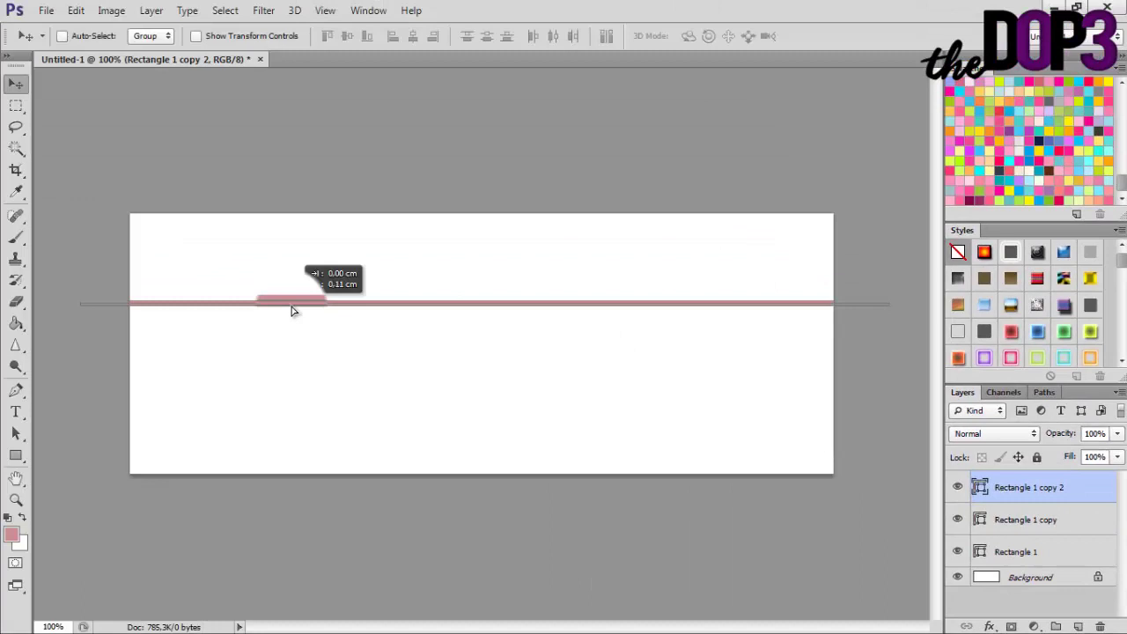
{"action": "left_click", "coordinate": [1035, 531]}
{"action": "left_click_drag", "start_coordinate": [730, 309], "coordinate": [730, 322]}
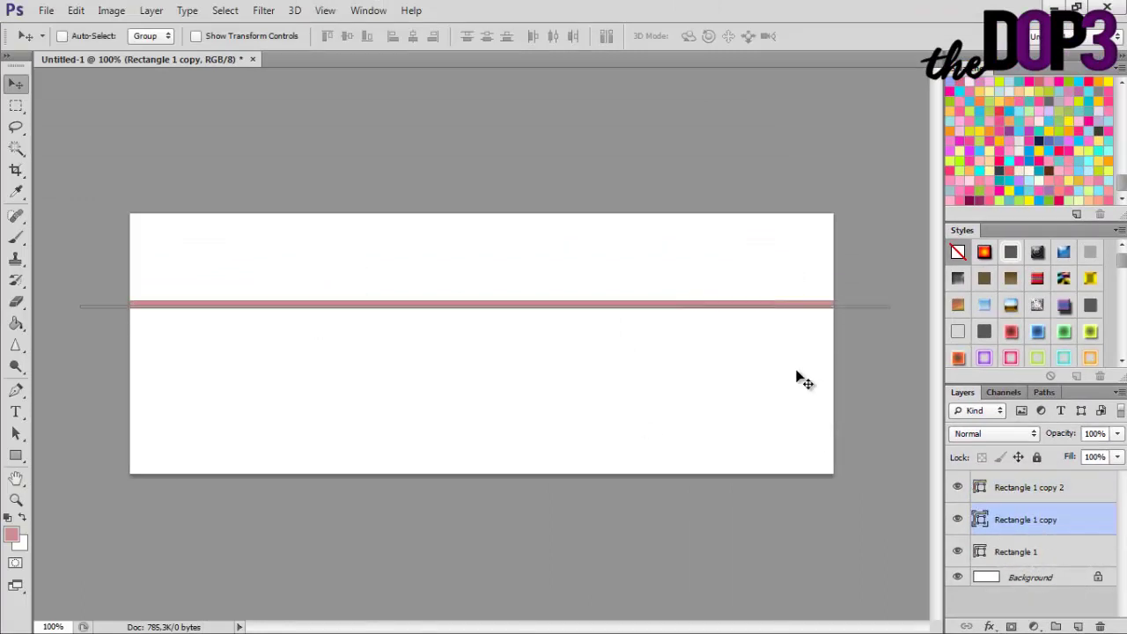
Rasterize all three rectangle layers together
{"action": "left_click", "coordinate": [1068, 558]}
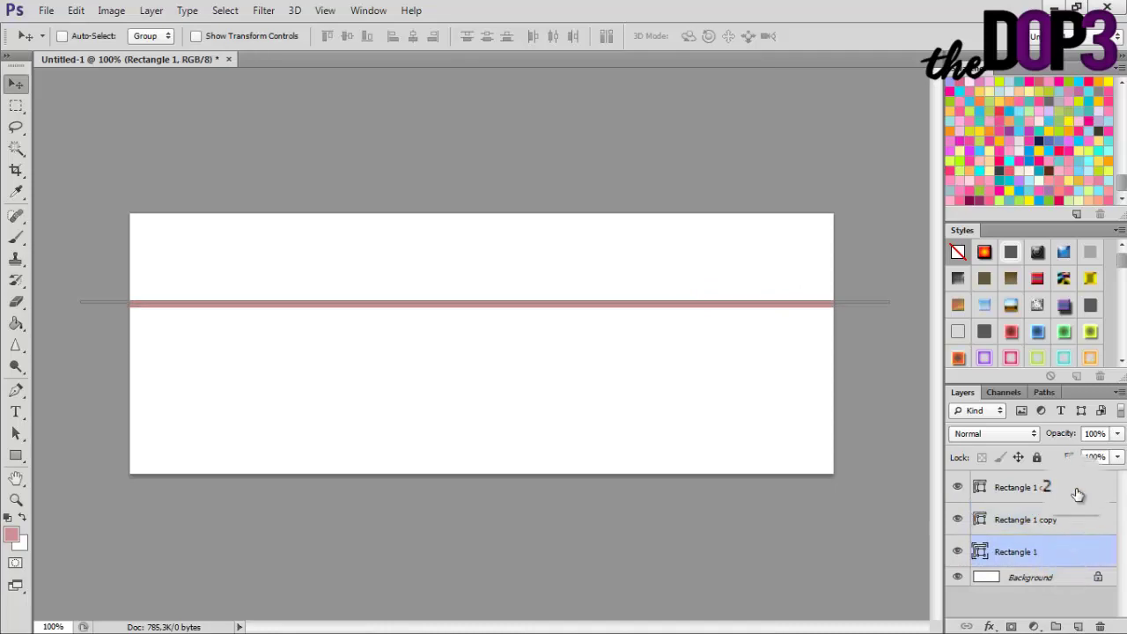
{"action": "left_click", "coordinate": [1078, 492], "text": "shift"}
{"action": "right_click", "coordinate": [1076, 492]}
{"action": "left_click", "coordinate": [772, 228]}
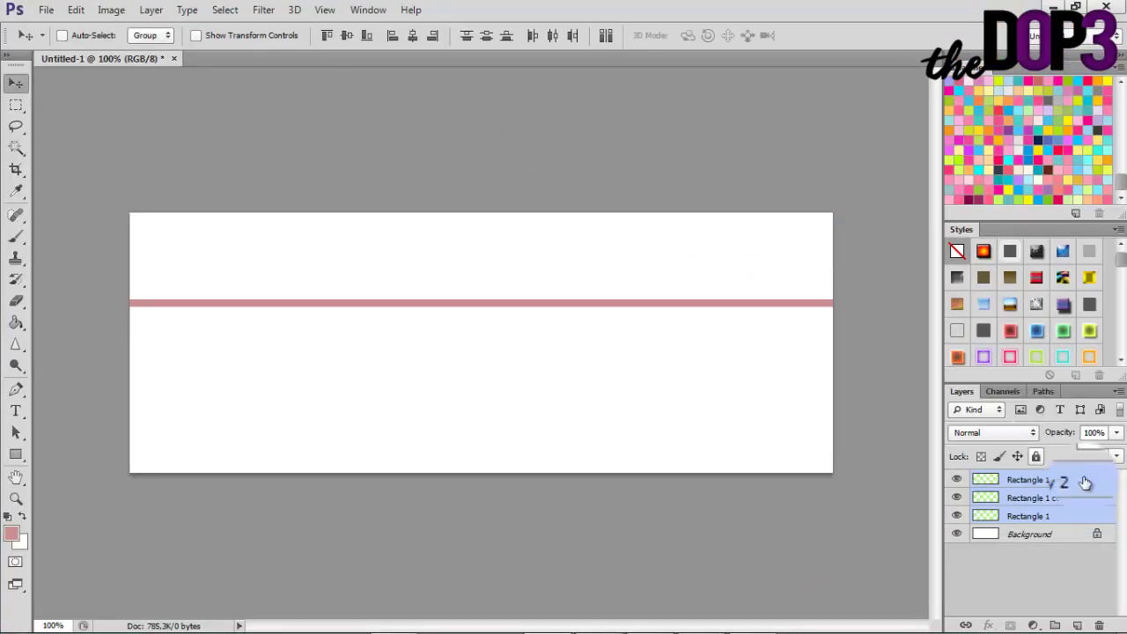
{"action": "double_click", "coordinate": [1090, 523]}
{"action": "left_click_drag", "start_coordinate": [461, 192], "coordinate": [528, 179]}
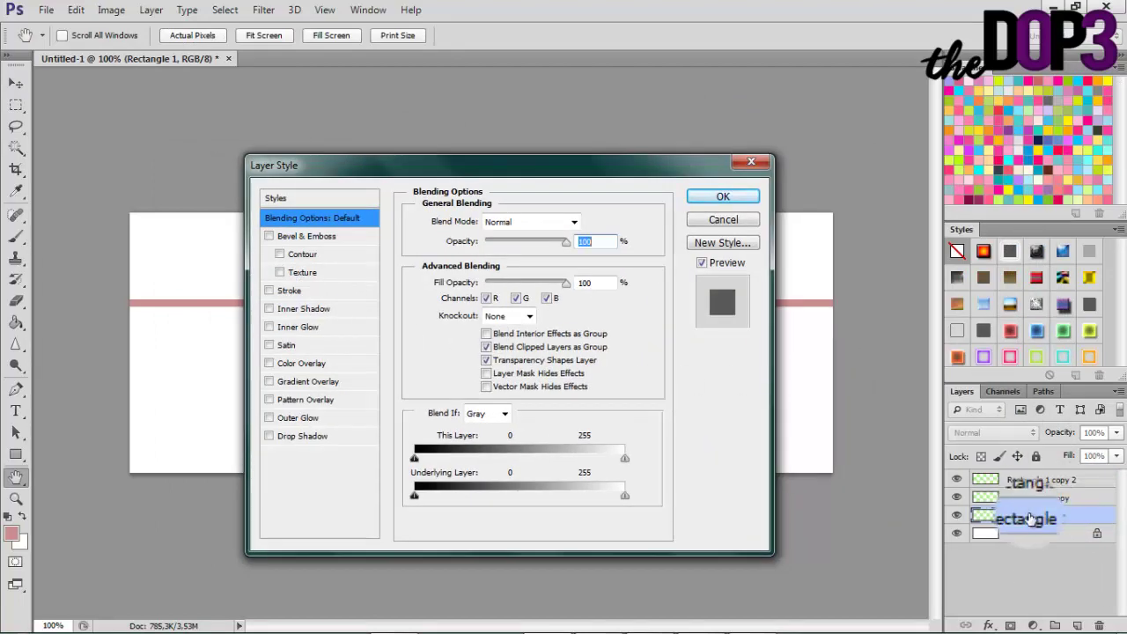
{"action": "left_click", "coordinate": [724, 220]}
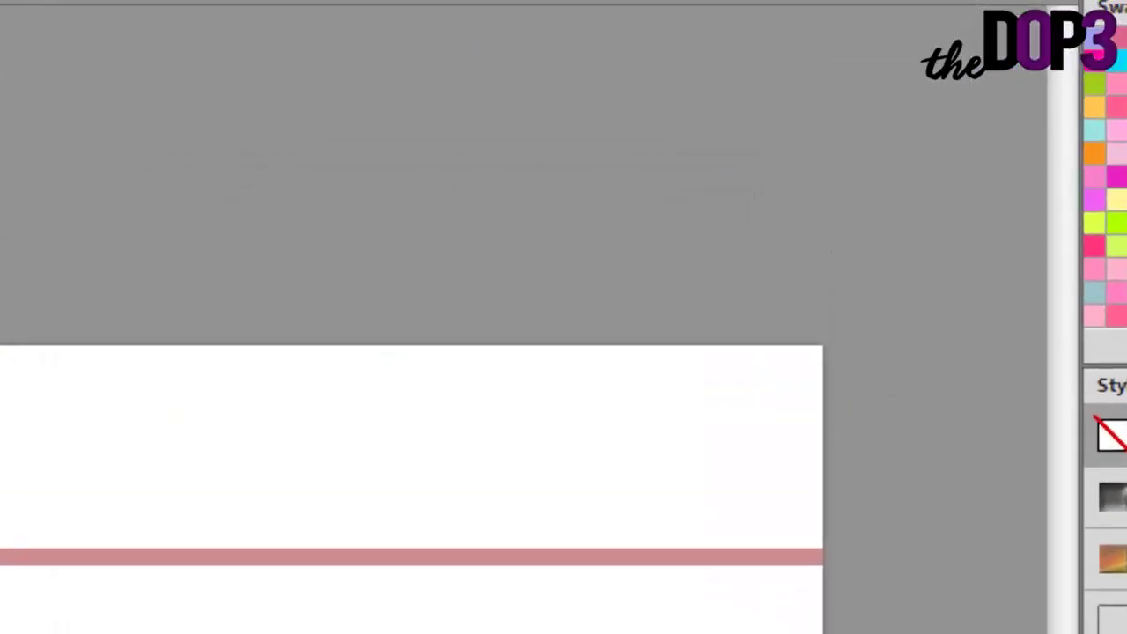
Add a Color Overlay in light blue 90e3ff to the Rectangle 1 layer
{"action": "right_click", "coordinate": [1039, 517]}
{"action": "left_click", "coordinate": [567, 166]}
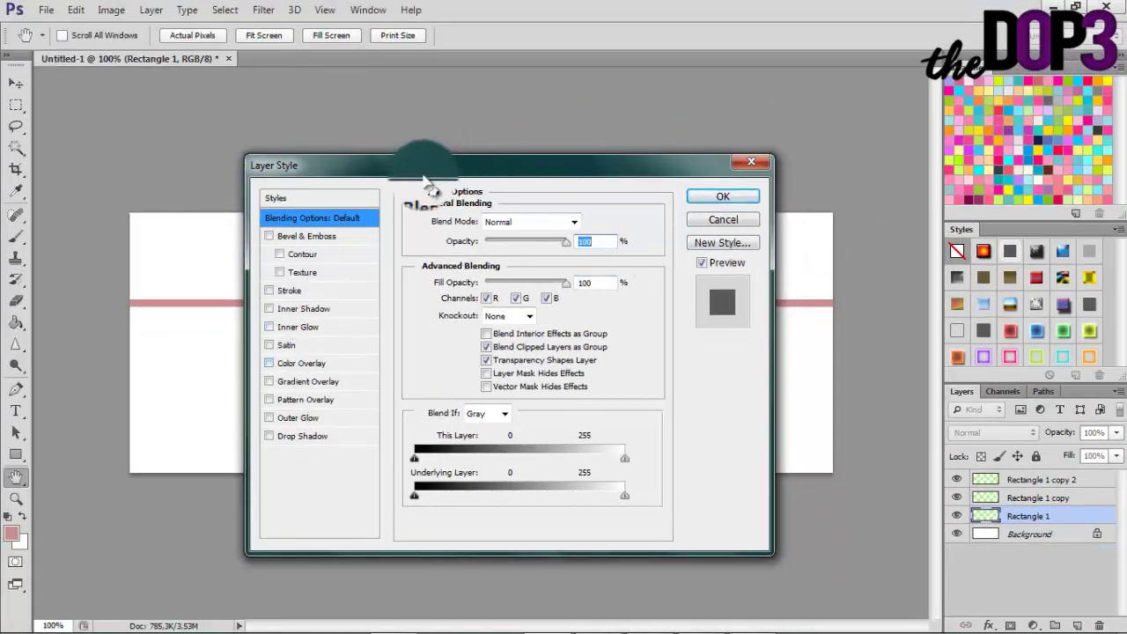
{"action": "left_click_drag", "start_coordinate": [430, 169], "coordinate": [473, 126]}
{"action": "left_click", "coordinate": [352, 319]}
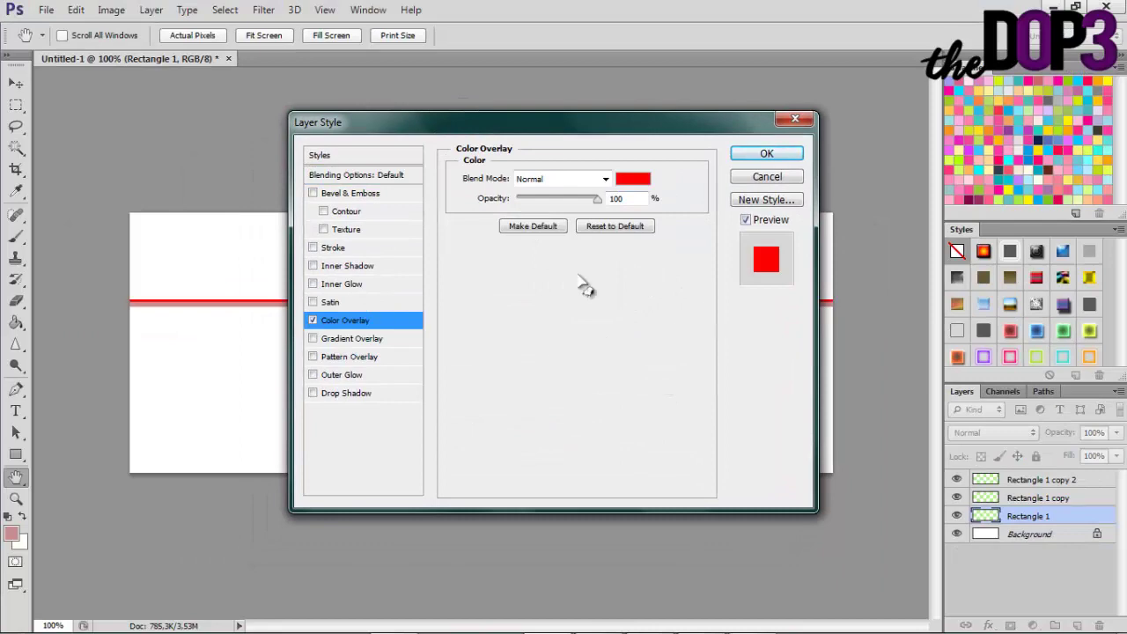
{"action": "left_click_drag", "start_coordinate": [573, 140], "coordinate": [547, 181]}
{"action": "left_click", "coordinate": [570, 188]}
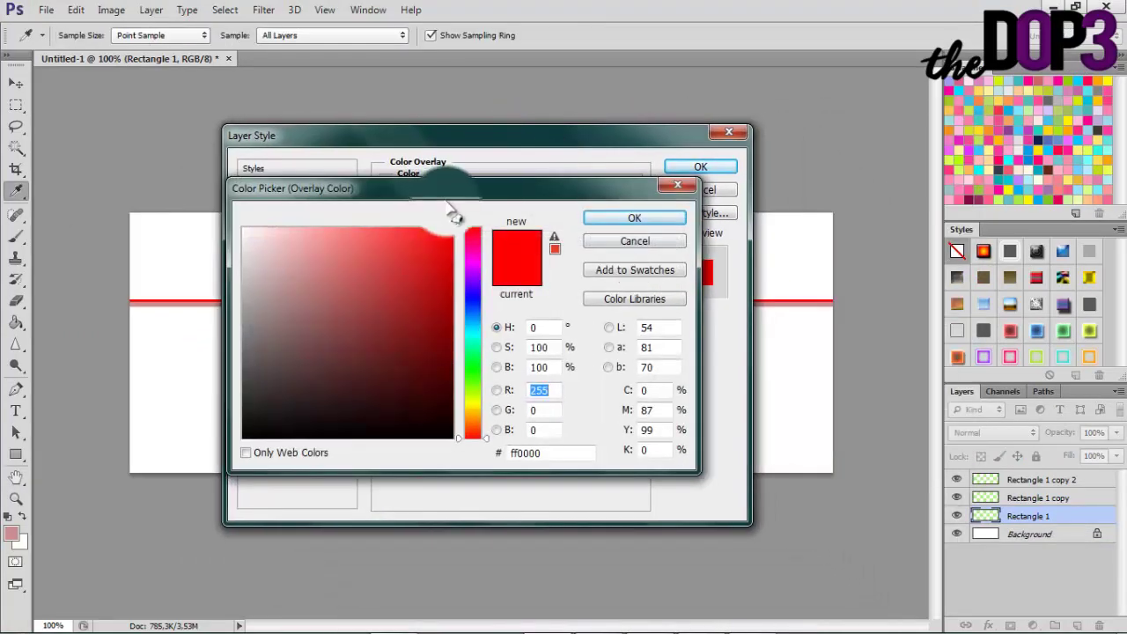
{"action": "left_click_drag", "start_coordinate": [483, 194], "coordinate": [553, 163]}
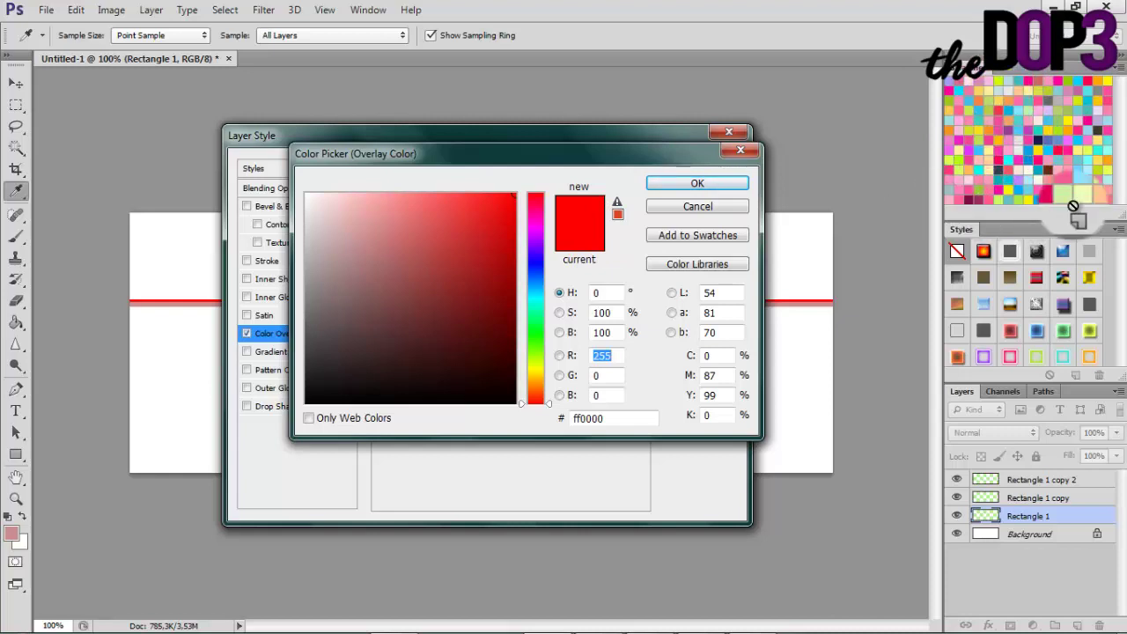
{"action": "left_click", "coordinate": [1056, 180]}
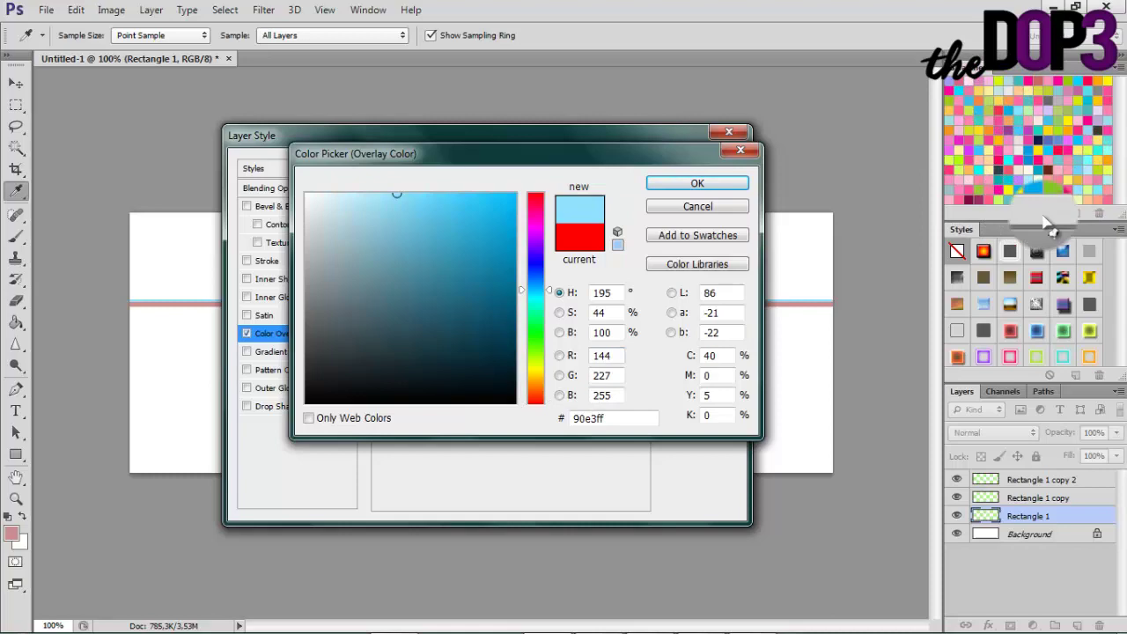
{"action": "left_click", "coordinate": [696, 182]}
{"action": "key", "text": "Return"}
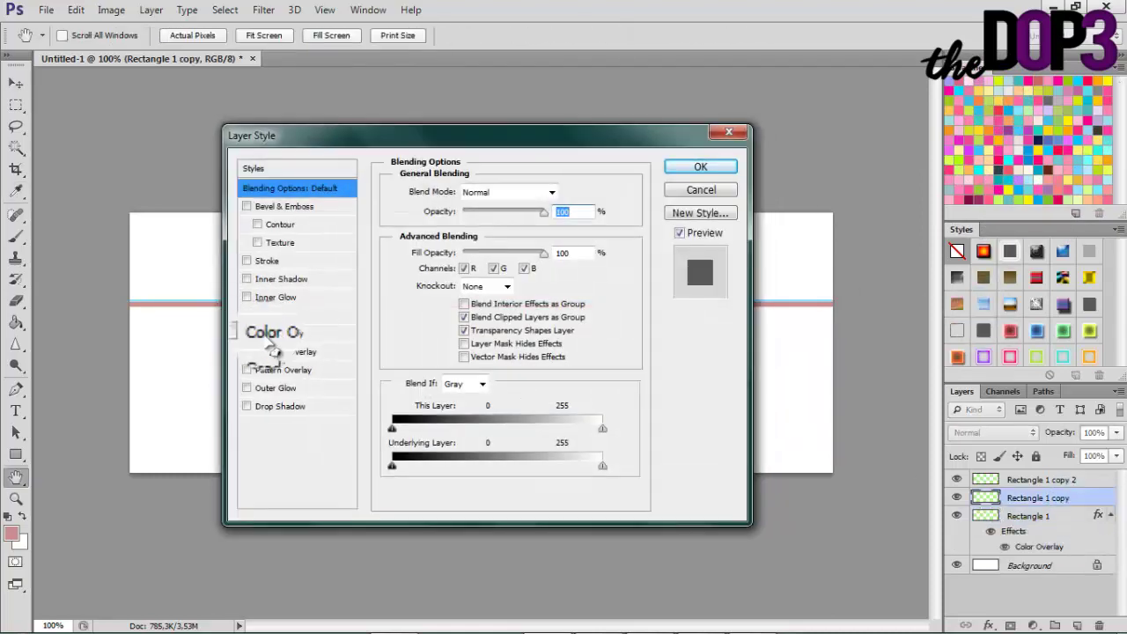
Add a Color Overlay in light green d5ff8a to the Rectangle 1 copy layer
{"action": "left_click", "coordinate": [279, 333]}
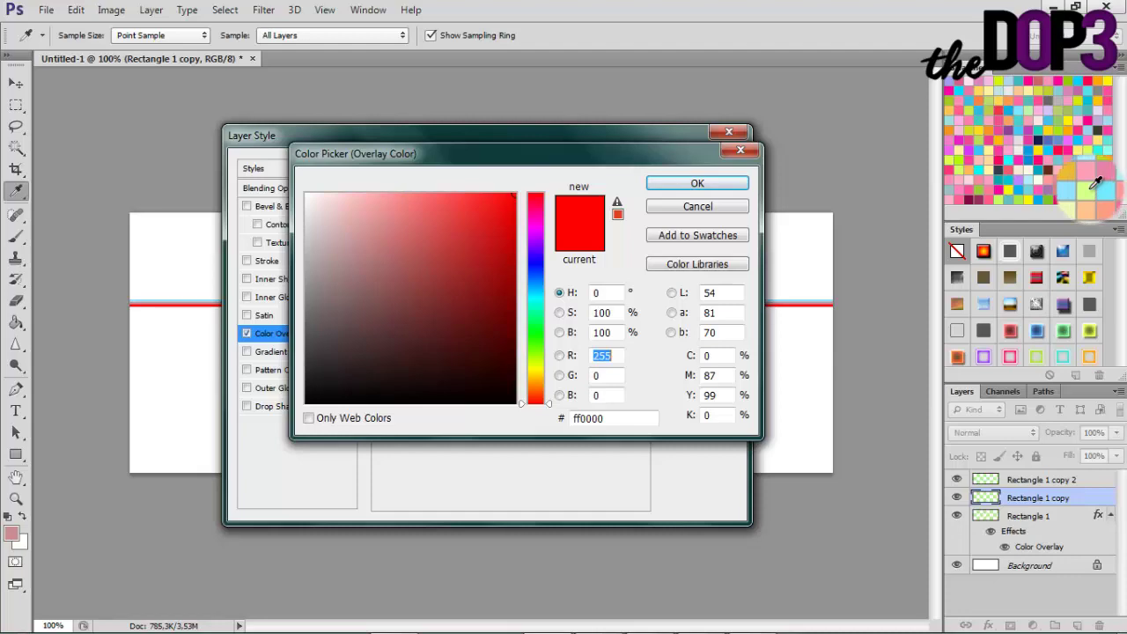
{"action": "left_click", "coordinate": [1096, 183]}
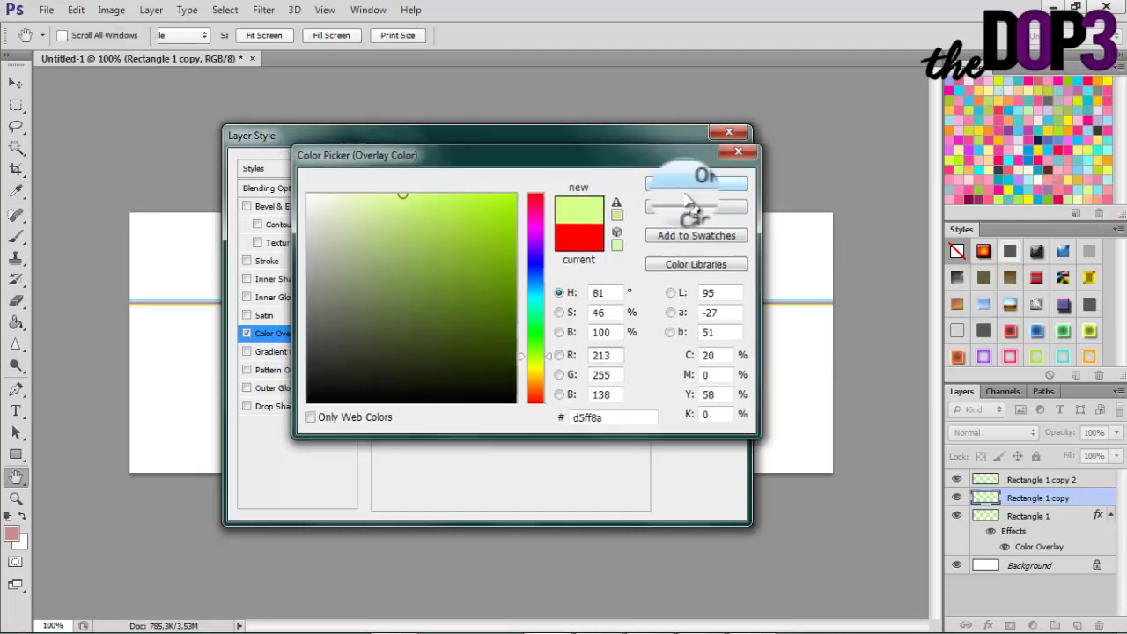
{"action": "left_click", "coordinate": [697, 183]}
{"action": "left_click", "coordinate": [704, 168]}
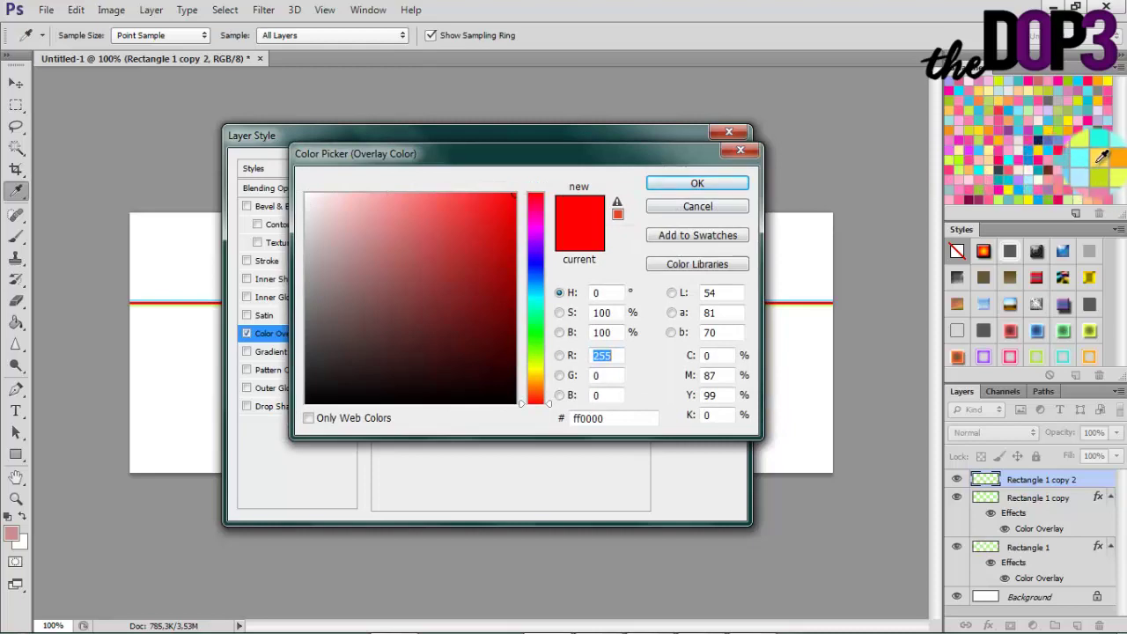
Give the Rectangle 1 copy 2 layer a Color Overlay in salmon ff9e81
{"action": "left_click", "coordinate": [1099, 163]}
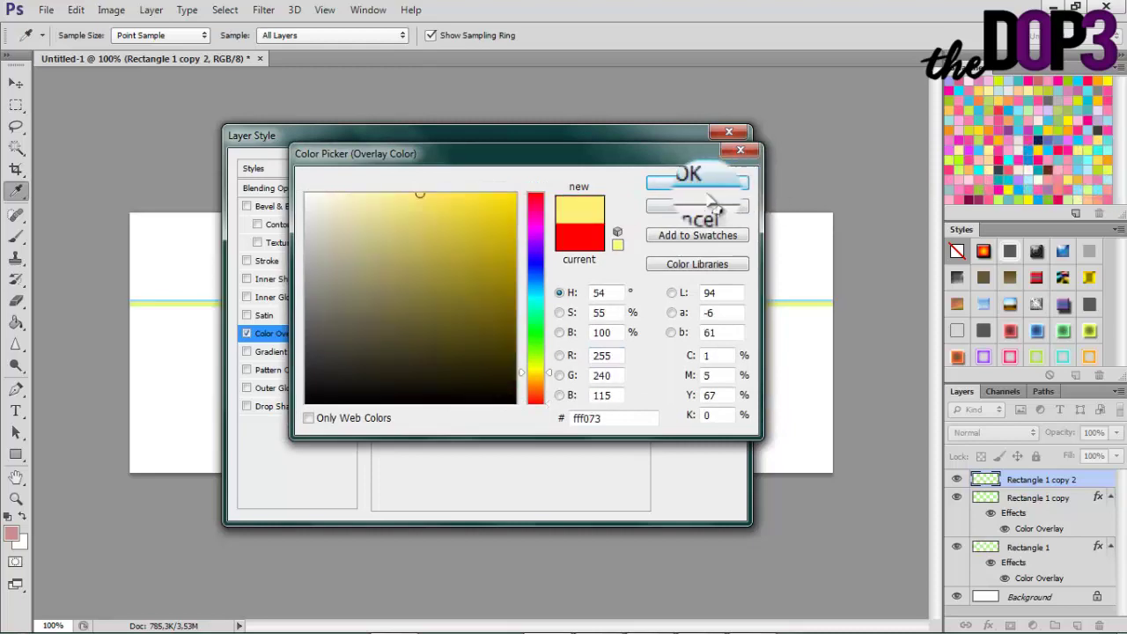
{"action": "left_click", "coordinate": [685, 187]}
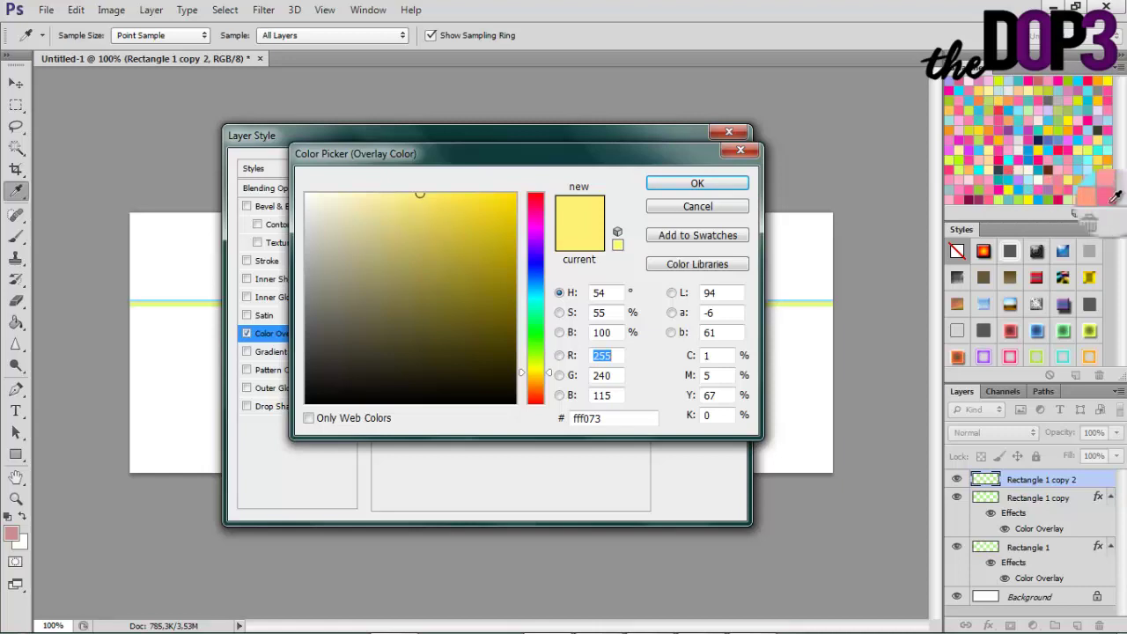
{"action": "left_click", "coordinate": [1111, 199]}
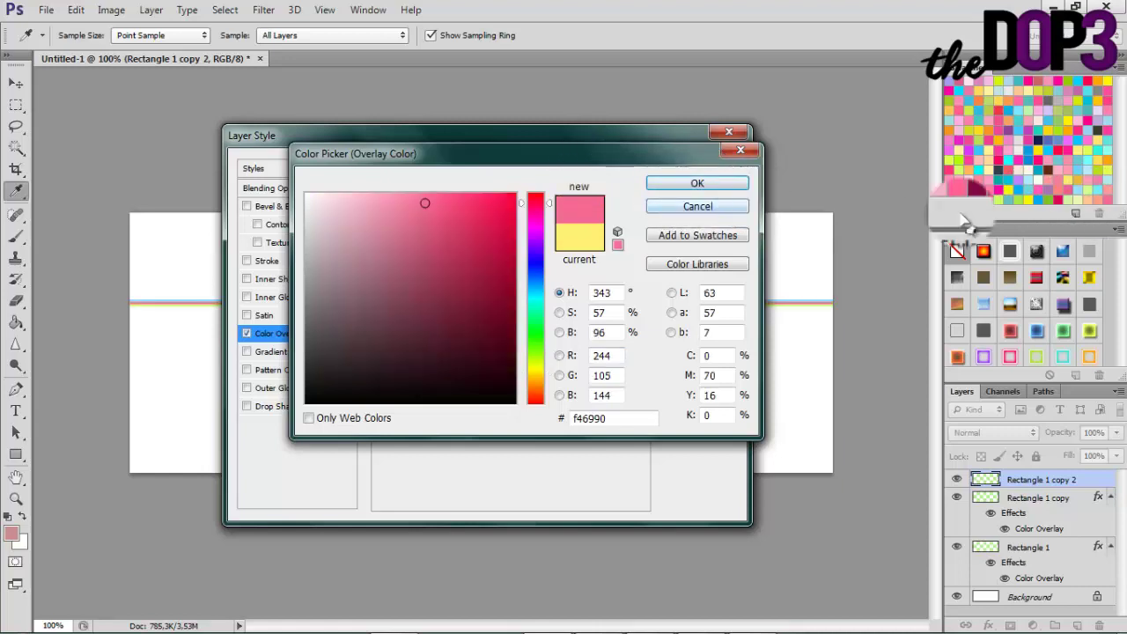
{"action": "left_click", "coordinate": [1085, 191]}
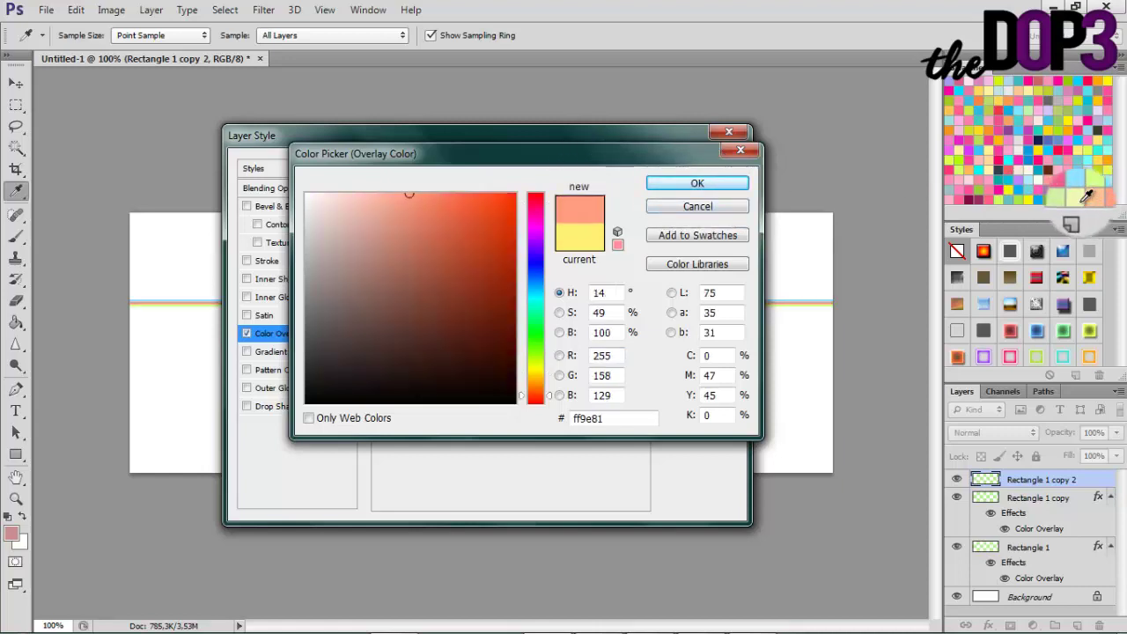
{"action": "left_click", "coordinate": [696, 183]}
{"action": "left_click", "coordinate": [705, 166]}
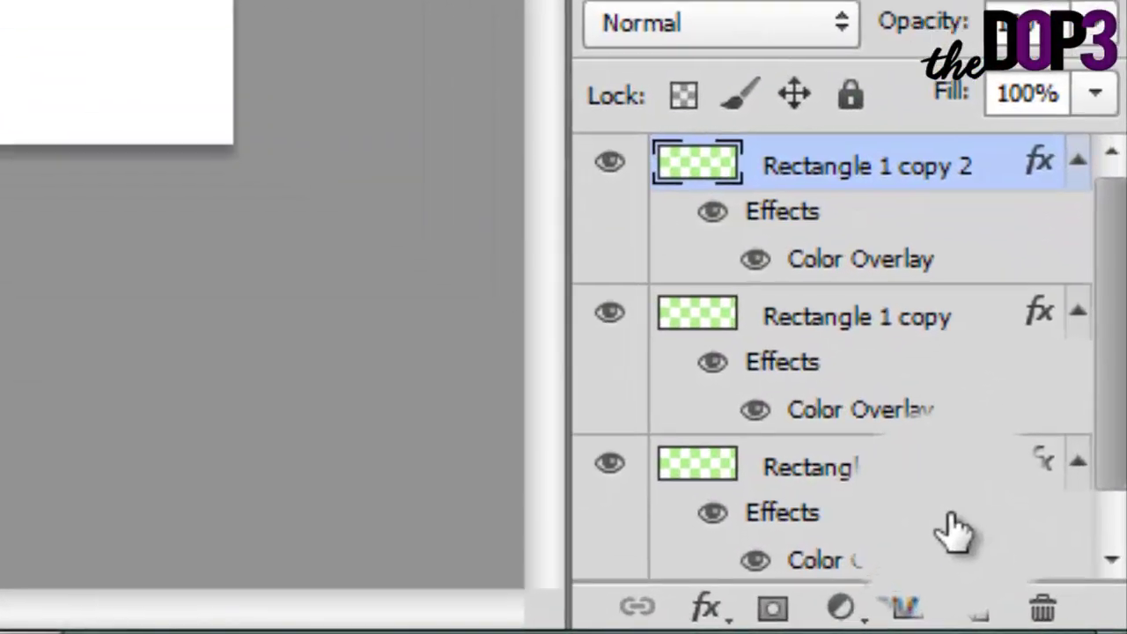
Merge the three colored rectangle layers into a single layer
{"action": "left_click", "coordinate": [917, 480], "text": "shift"}
{"action": "right_click", "coordinate": [922, 466]}
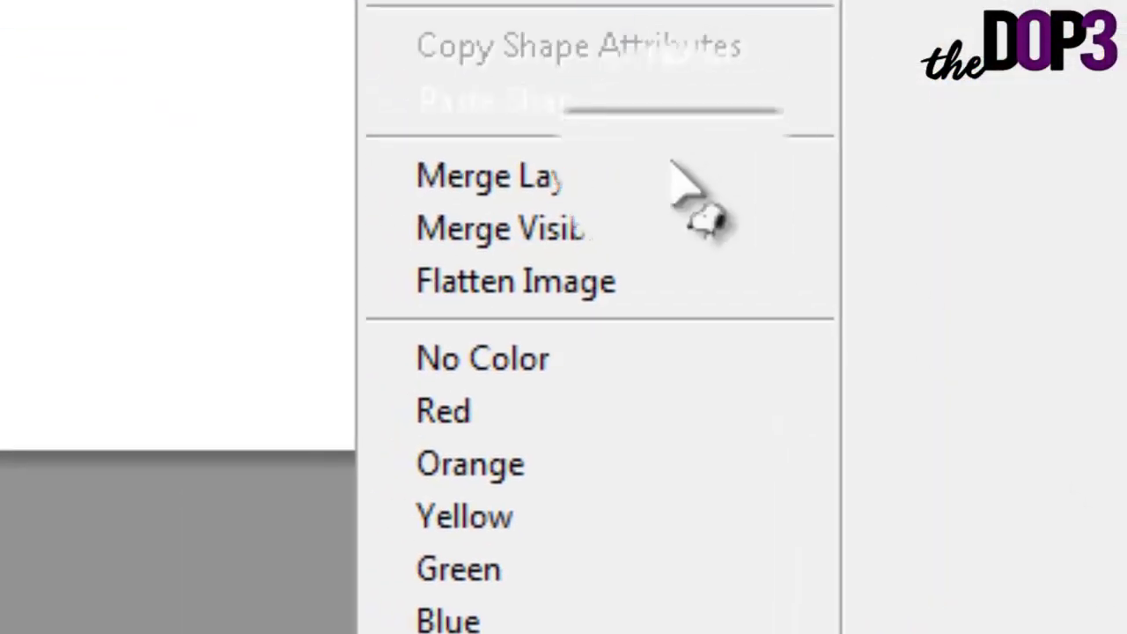
{"action": "left_click", "coordinate": [669, 176]}
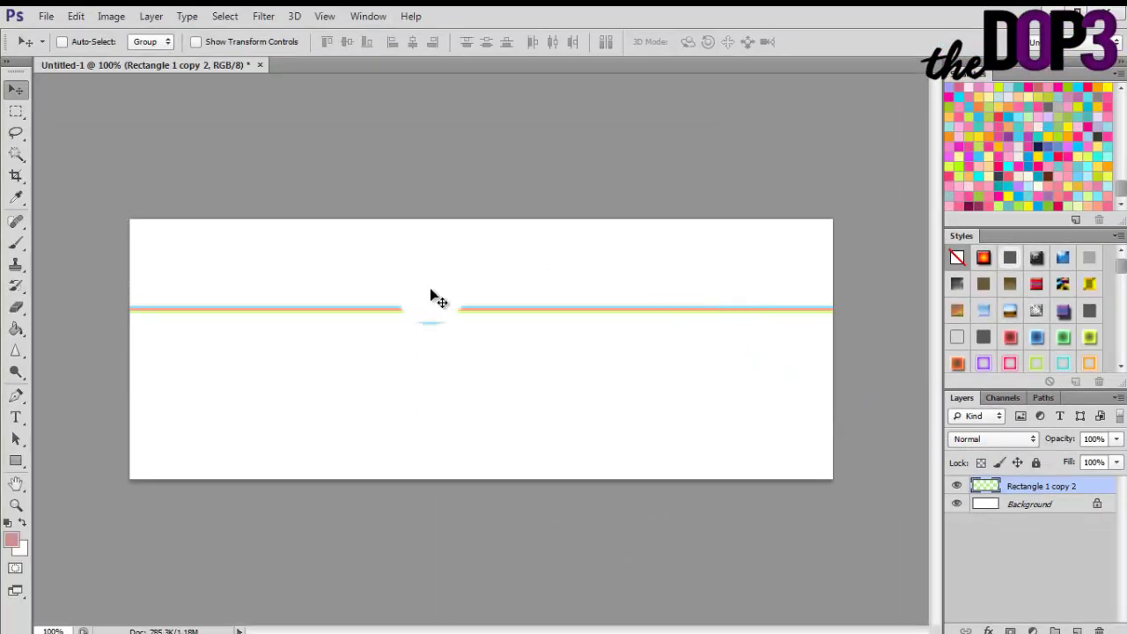
Try a Sine Wave distortion on the merged stripes with 5 generators, wavelength 101–106, amplitude 5–14 and 100% scale
{"action": "left_click", "coordinate": [264, 16]}
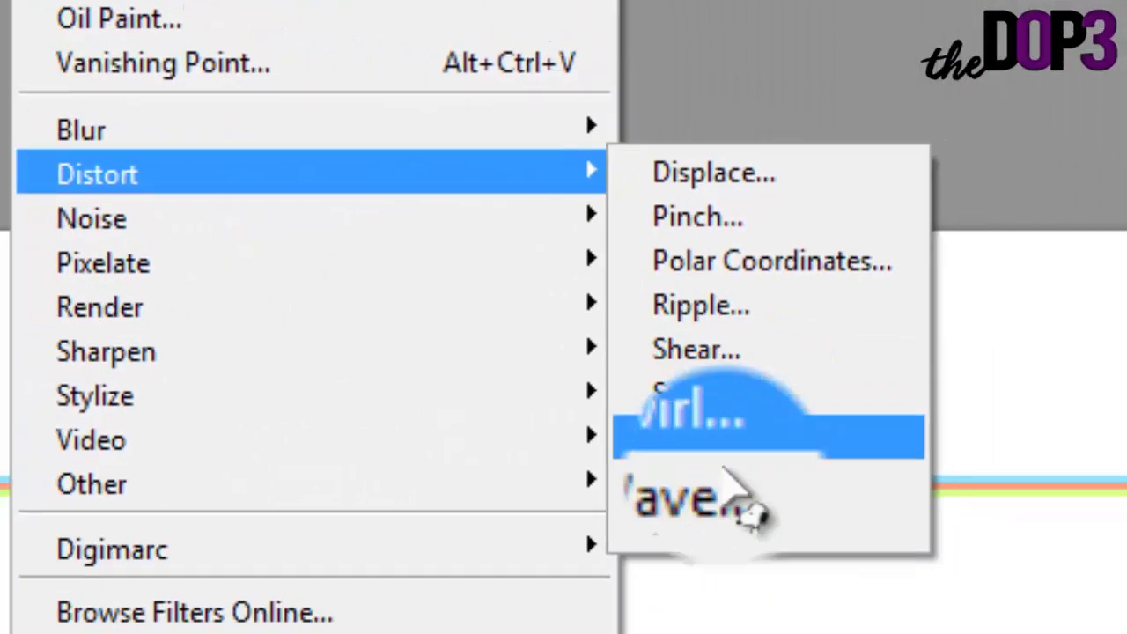
{"action": "left_click", "coordinate": [1043, 578]}
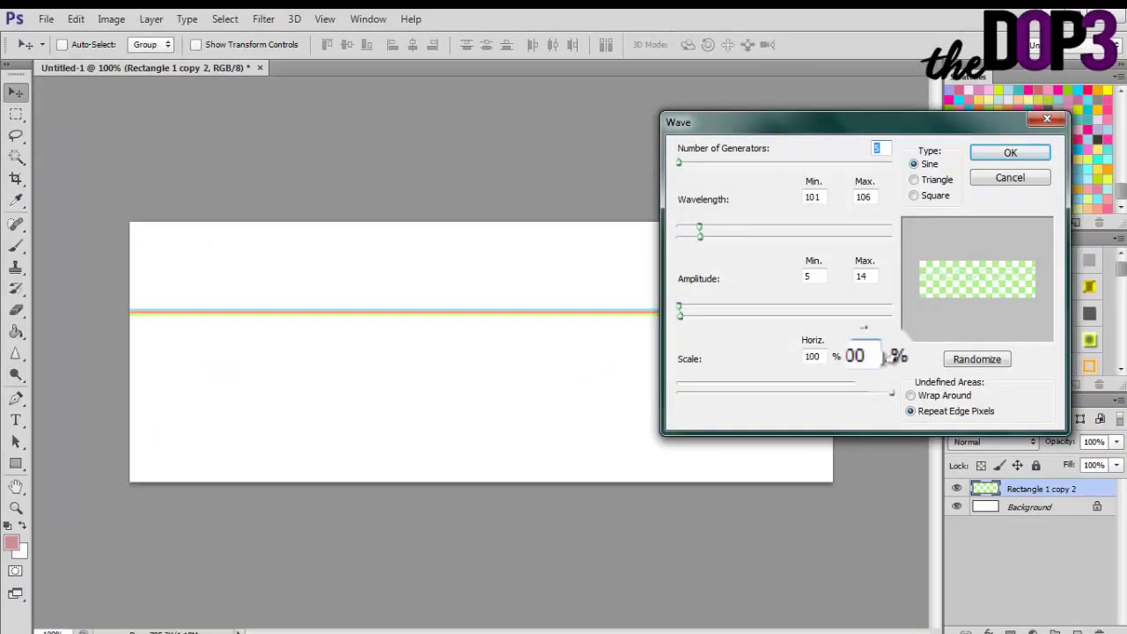
{"action": "left_click", "coordinate": [1012, 155]}
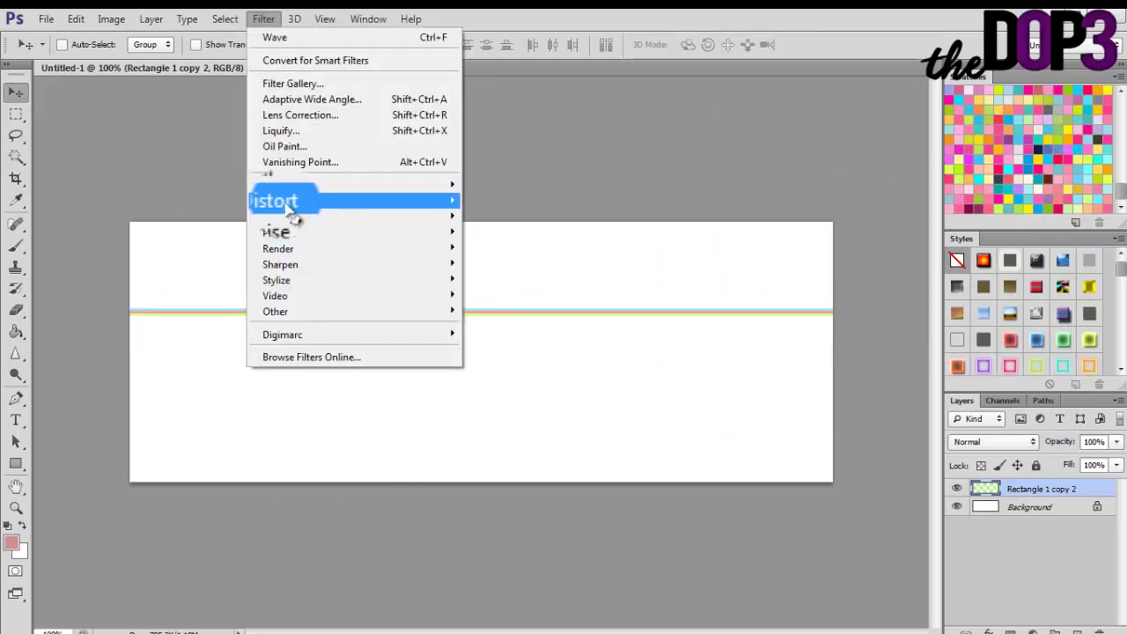
Distort the merged stripes with the Wave filter using Sine, 5 generators, wavelength 101–106, amplitude 5–14 and 100% scale
{"action": "mouse_move", "coordinate": [290, 193]}
{"action": "left_click", "coordinate": [524, 308]}
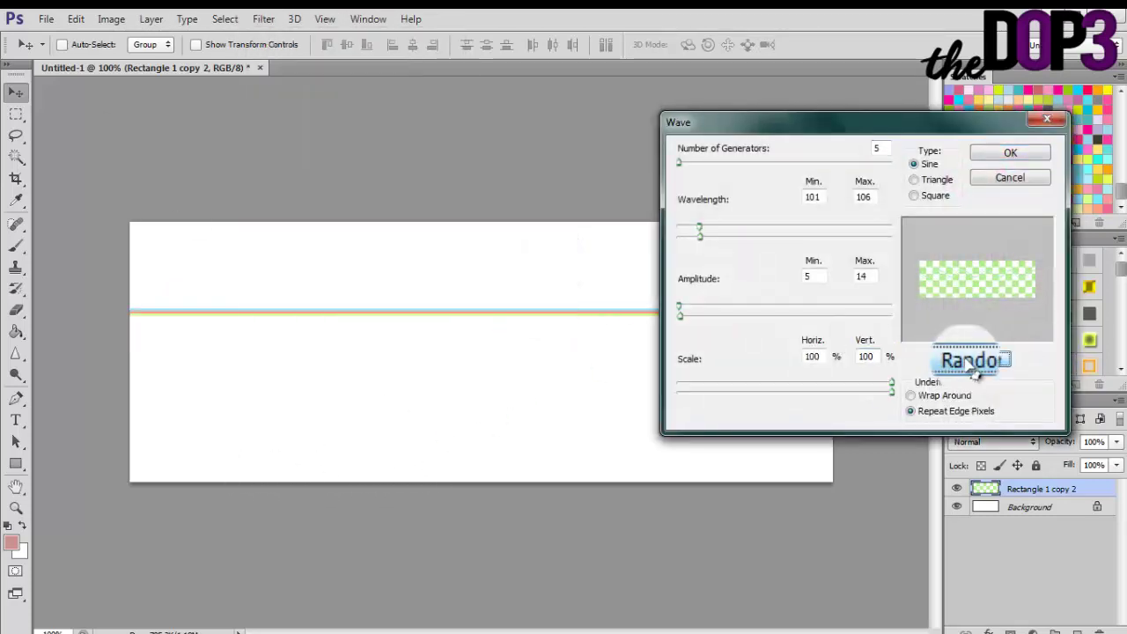
{"action": "left_click", "coordinate": [1009, 153]}
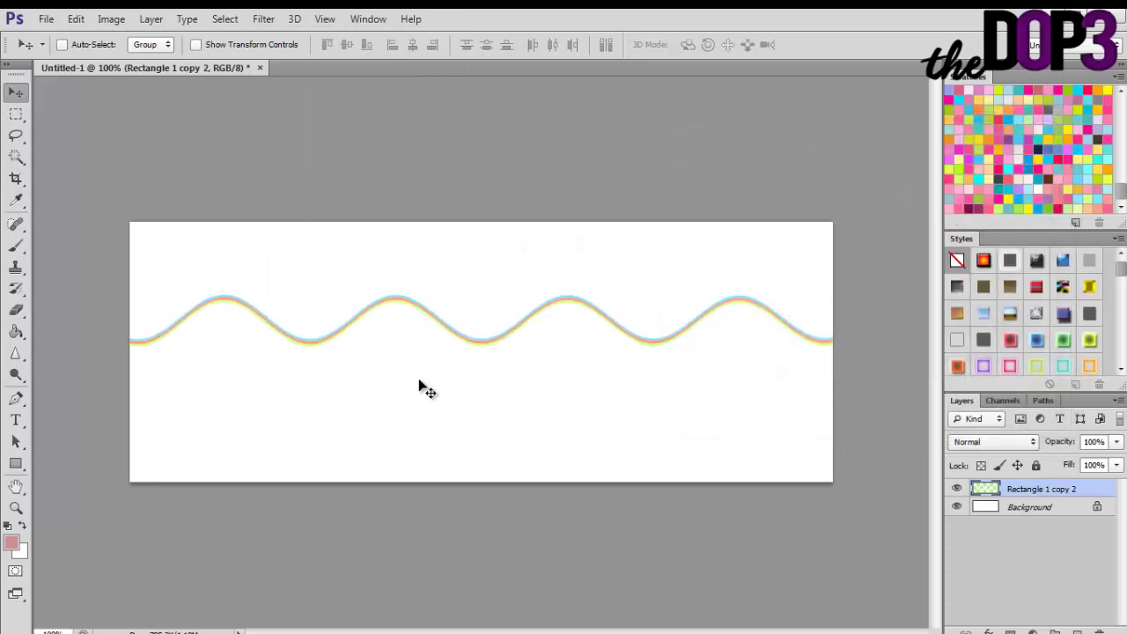
Duplicate the wavy stripe layer
{"action": "right_click", "coordinate": [1063, 494]}
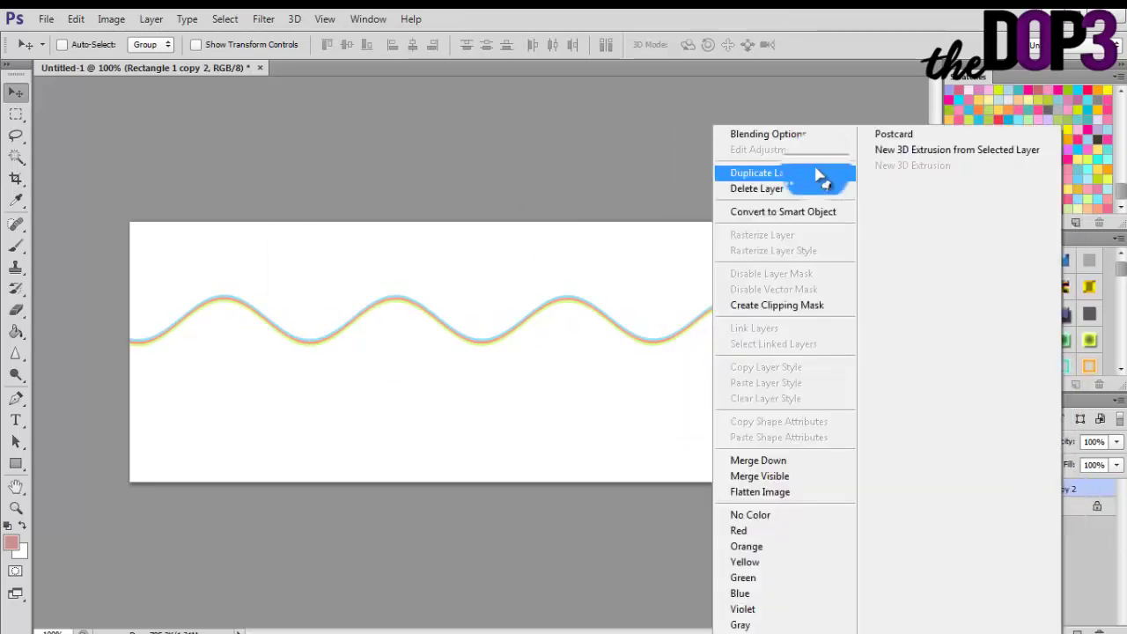
{"action": "left_click", "coordinate": [818, 174]}
{"action": "left_click", "coordinate": [709, 193]}
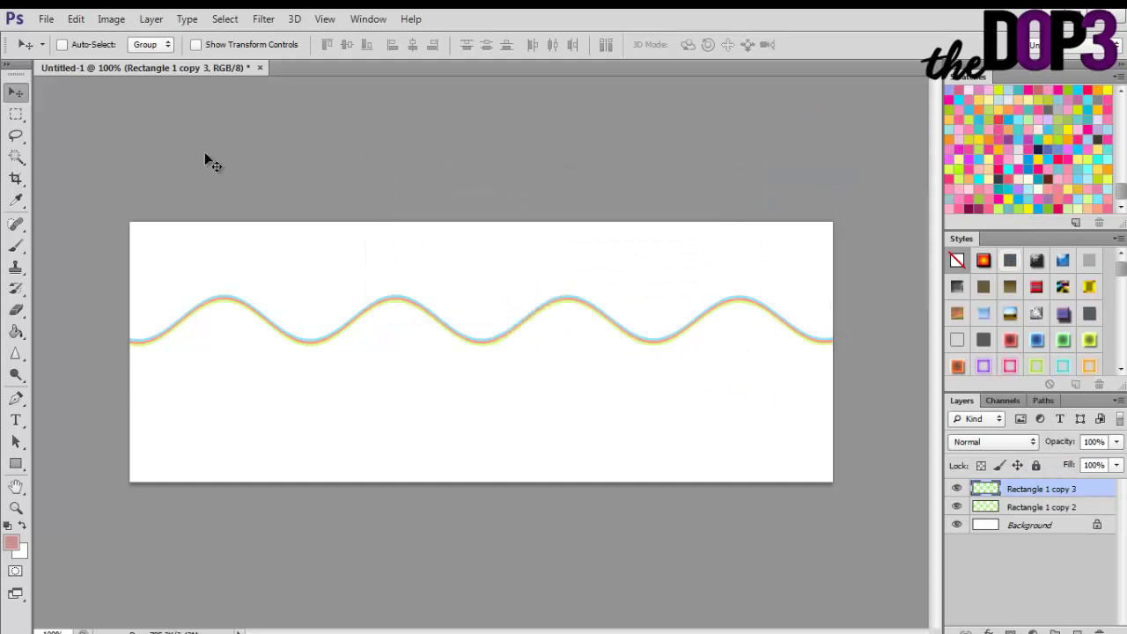
Flip the duplicated wave vertically with Free Transform, stretching its height to about -120%, so both waves interlace
{"action": "left_click", "coordinate": [117, 19]}
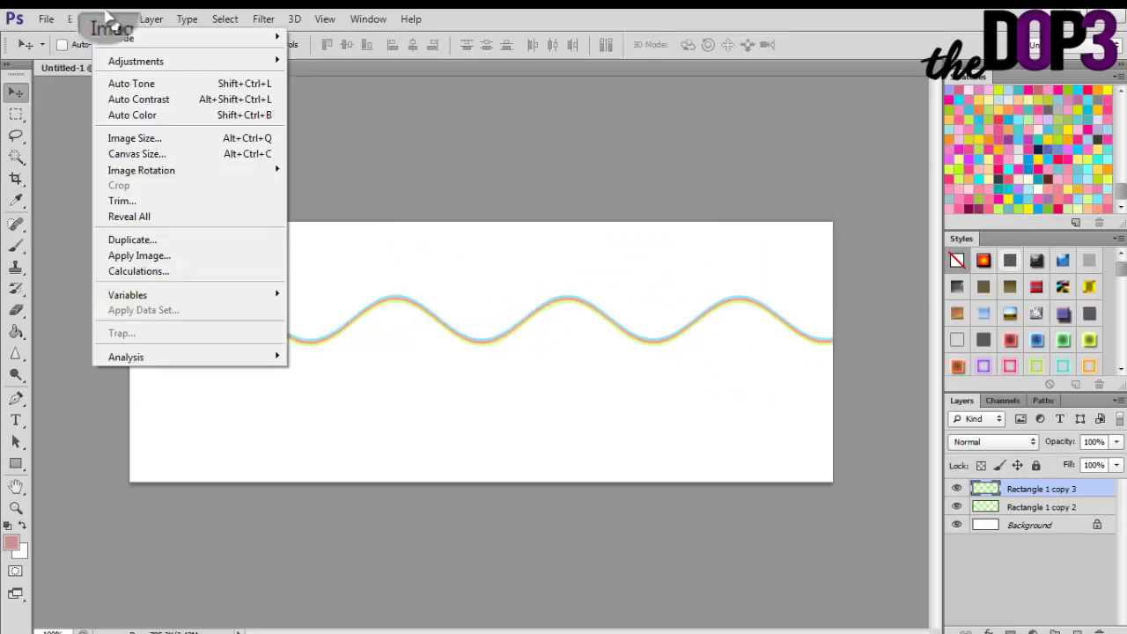
{"action": "mouse_move", "coordinate": [78, 17]}
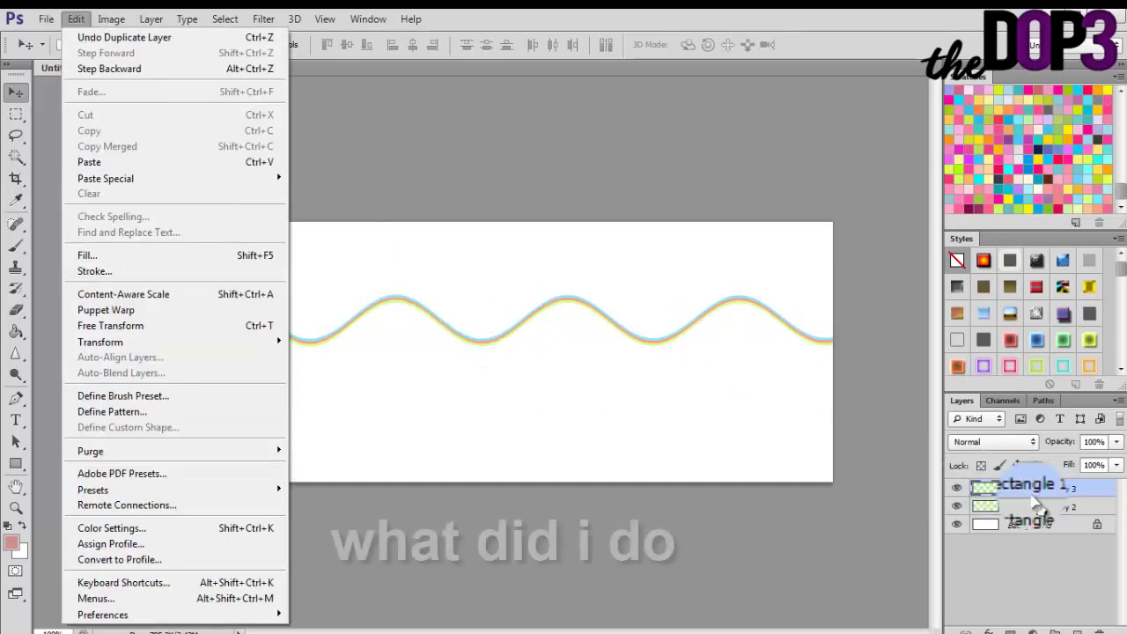
{"action": "left_click", "coordinate": [393, 374]}
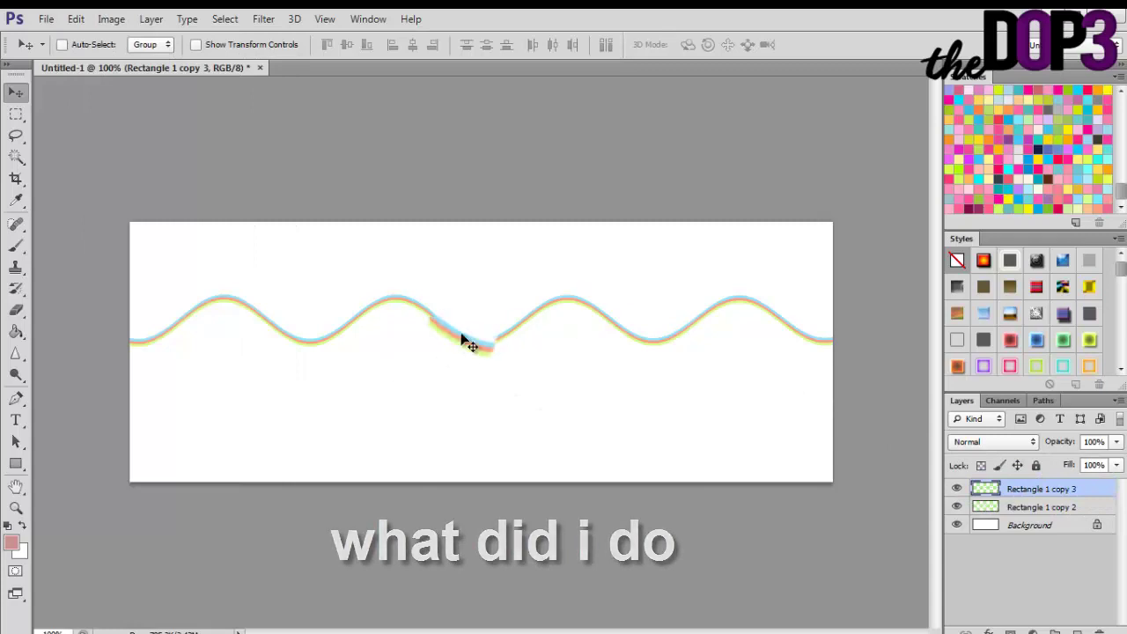
{"action": "key", "text": "ctrl+t"}
{"action": "left_click_drag", "start_coordinate": [487, 296], "coordinate": [529, 321]}
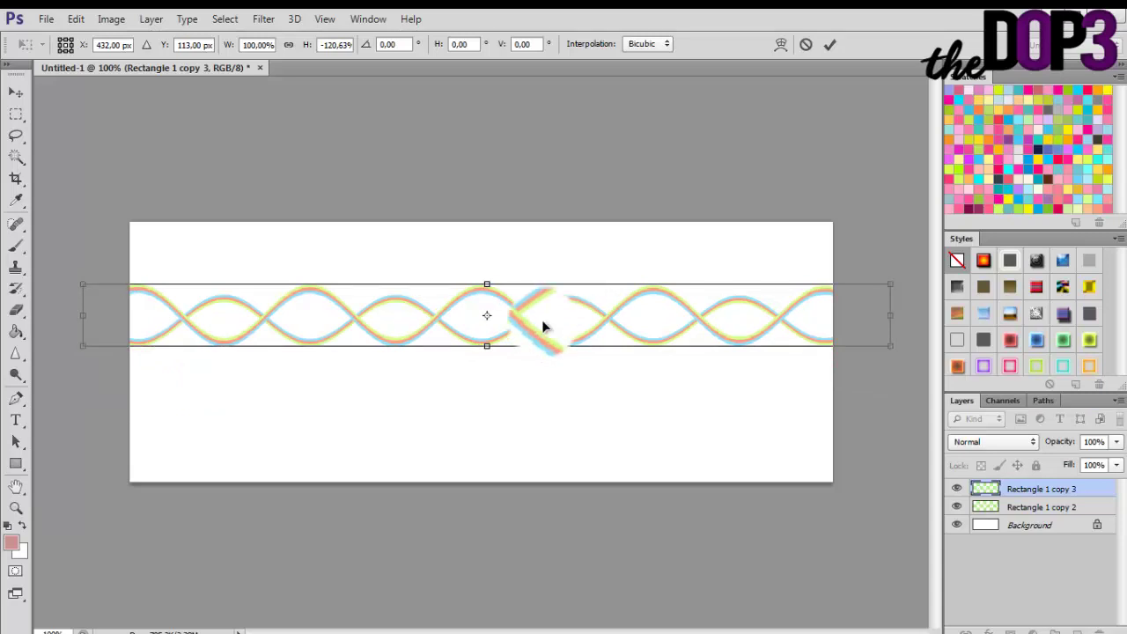
{"action": "key", "text": "Return"}
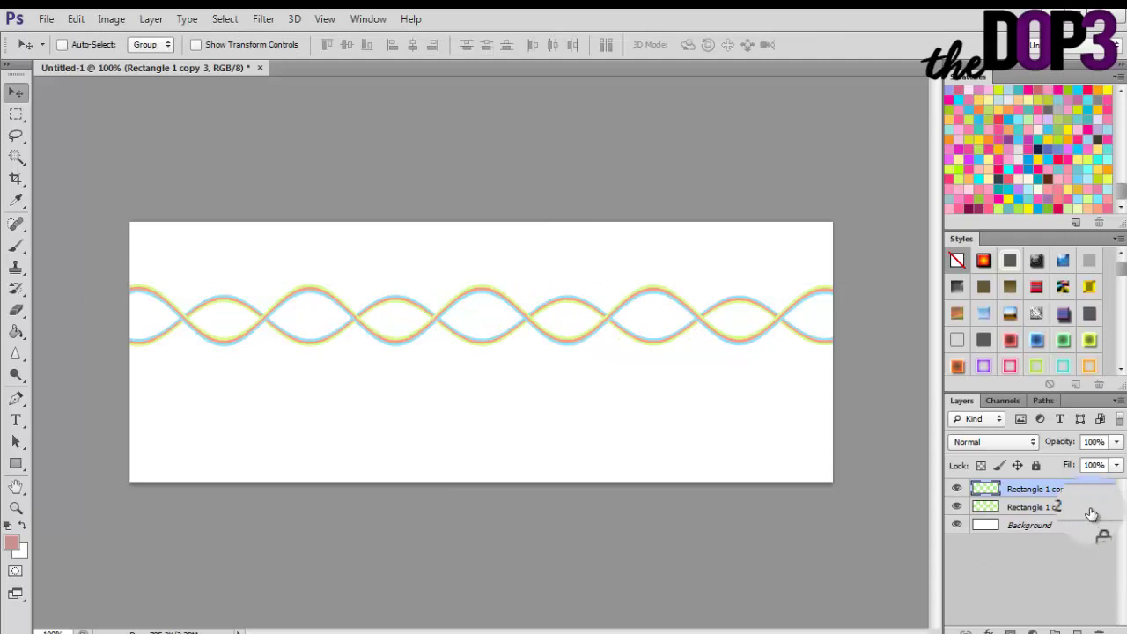
Merge the two wavy stripe layers and move the interlaced band slightly down the canvas
{"action": "key", "text": "ctrl+e"}
{"action": "left_click_drag", "start_coordinate": [667, 302], "coordinate": [671, 316]}
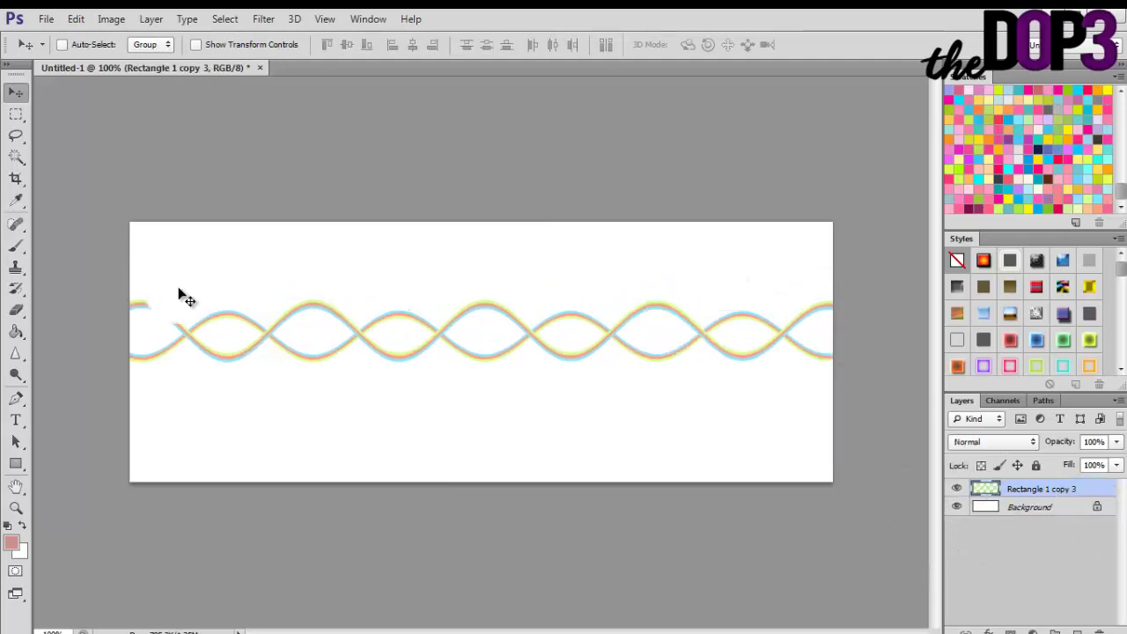
Select the white area above the waves with the Magic Wand and add a new empty layer for it
{"action": "left_click", "coordinate": [26, 166]}
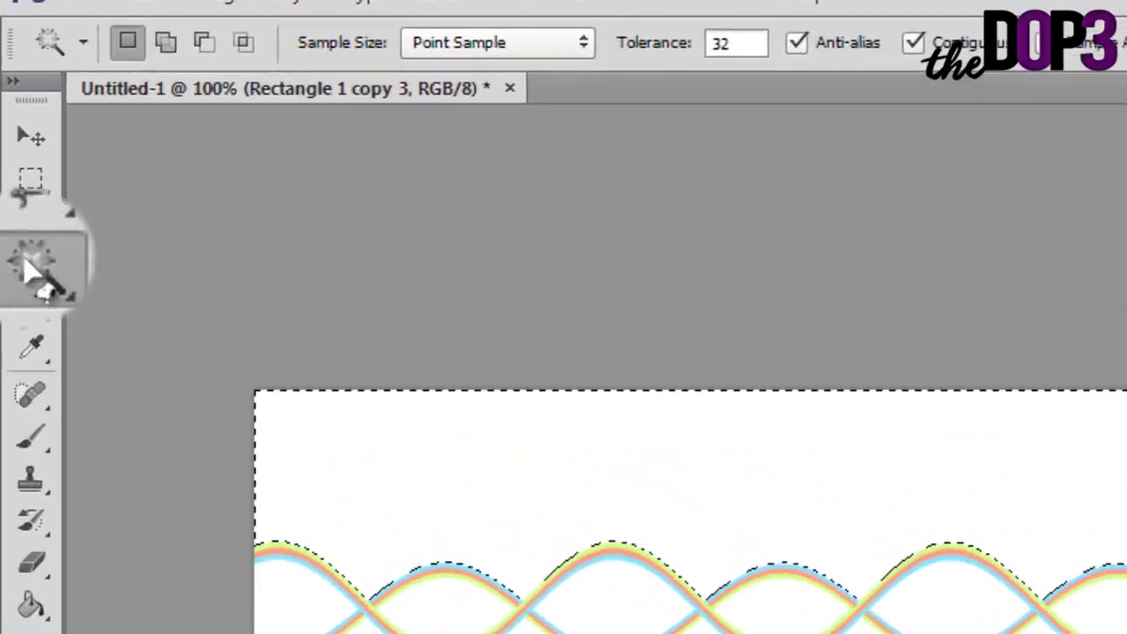
{"action": "right_click", "coordinate": [15, 158]}
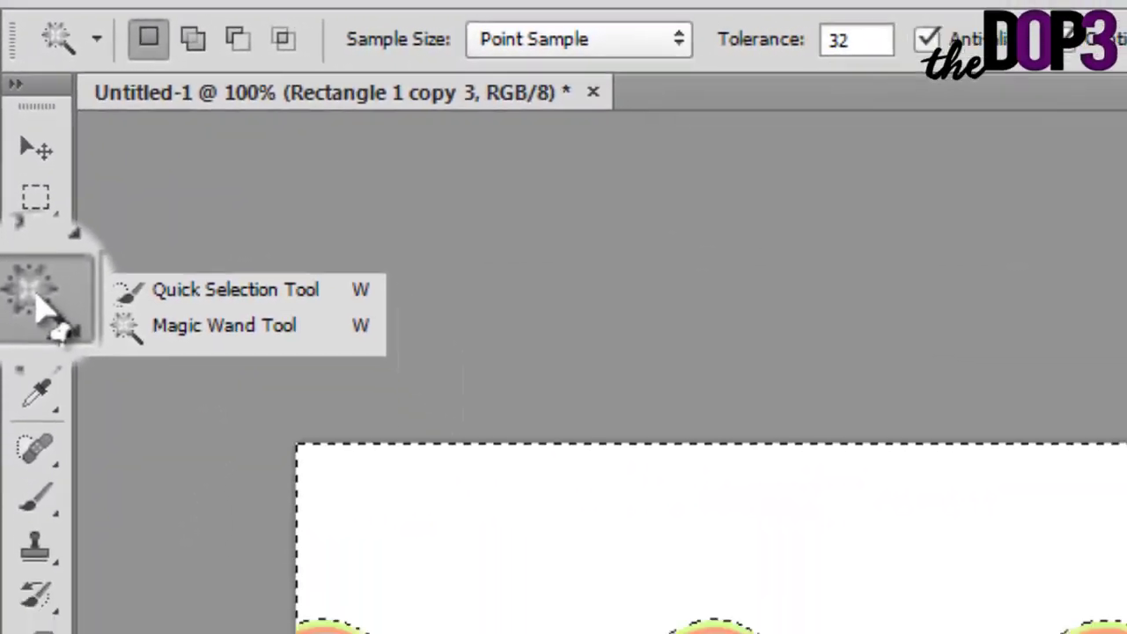
{"action": "left_click", "coordinate": [287, 407]}
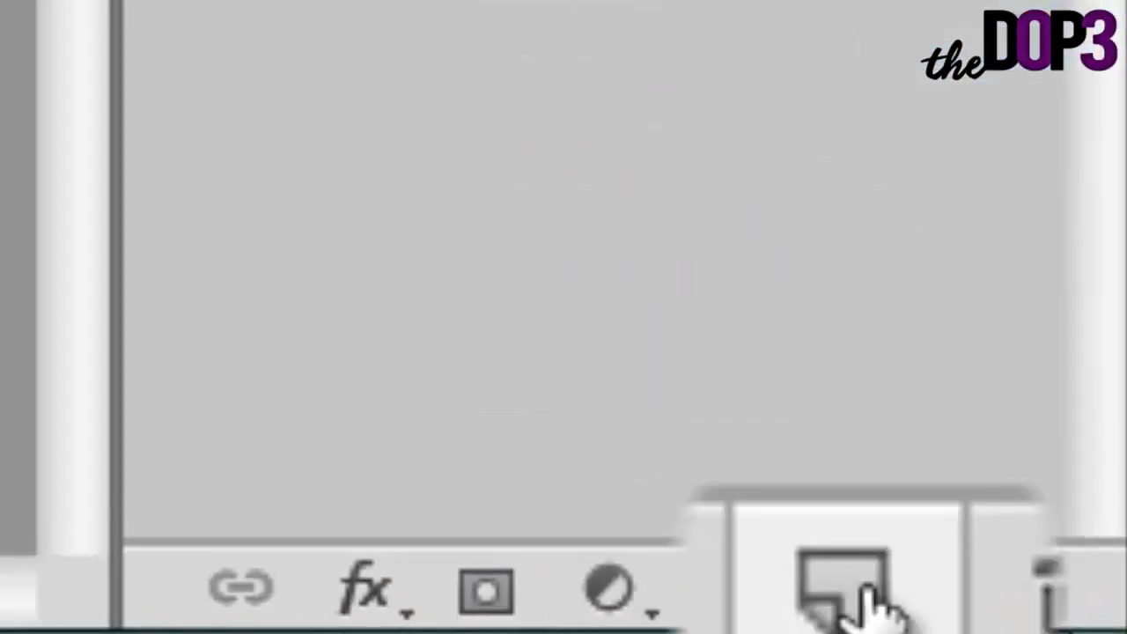
{"action": "left_click", "coordinate": [917, 600]}
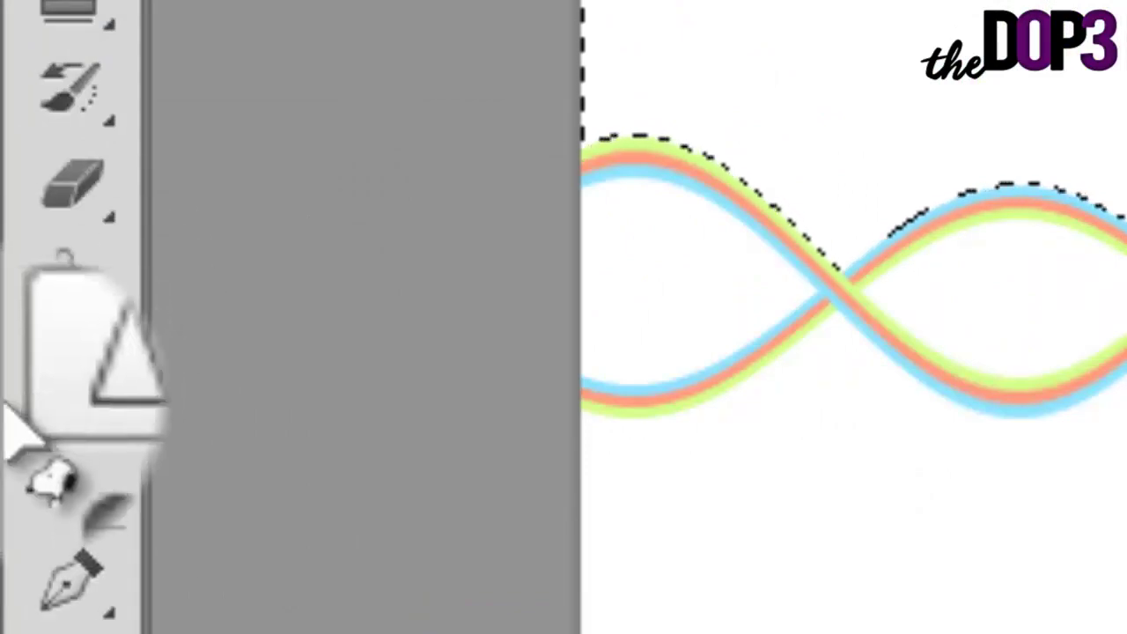
Set the foreground color to light blue 90e3ff and fill the selected area above the waves using the Paint Bucket
{"action": "left_click", "coordinate": [70, 280]}
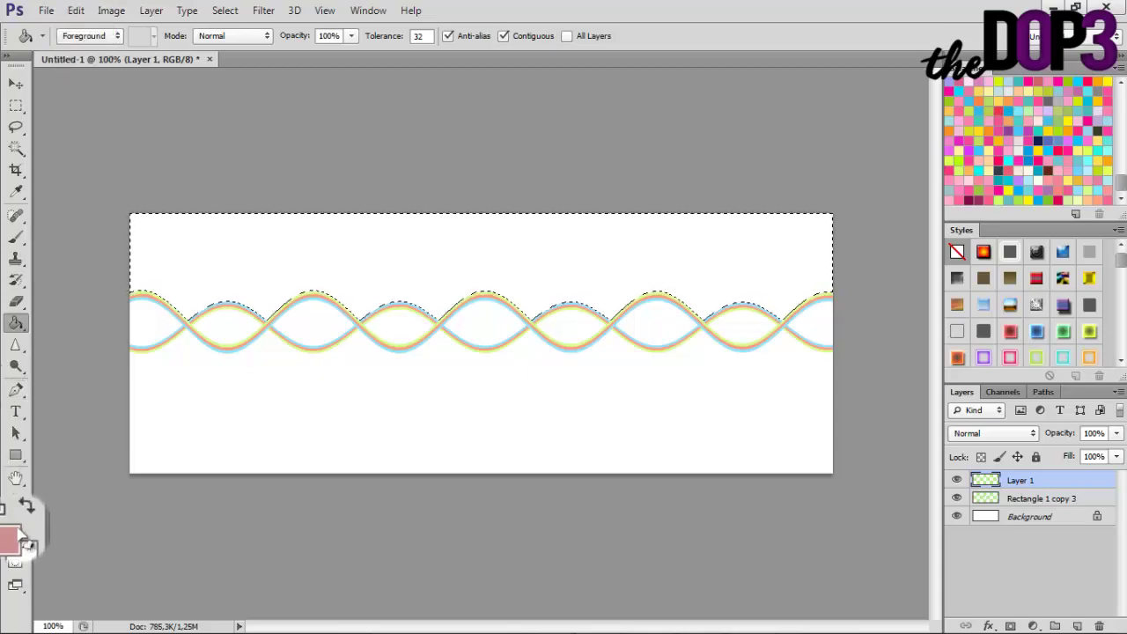
{"action": "left_click", "coordinate": [21, 537]}
{"action": "left_click_drag", "start_coordinate": [502, 161], "coordinate": [724, 142]}
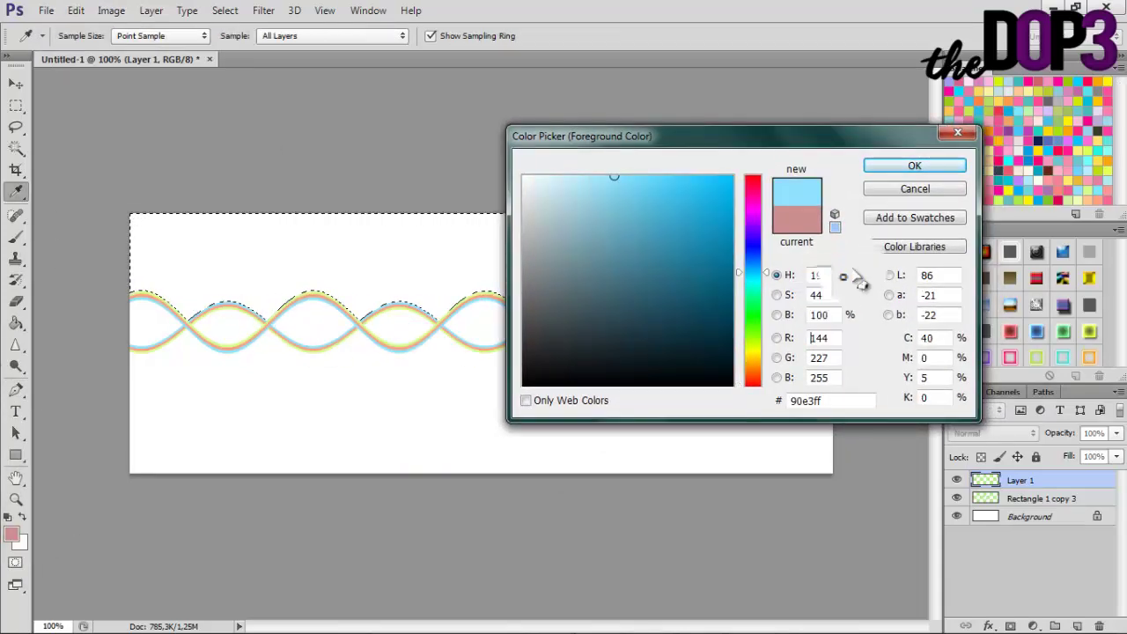
{"action": "left_click", "coordinate": [914, 166]}
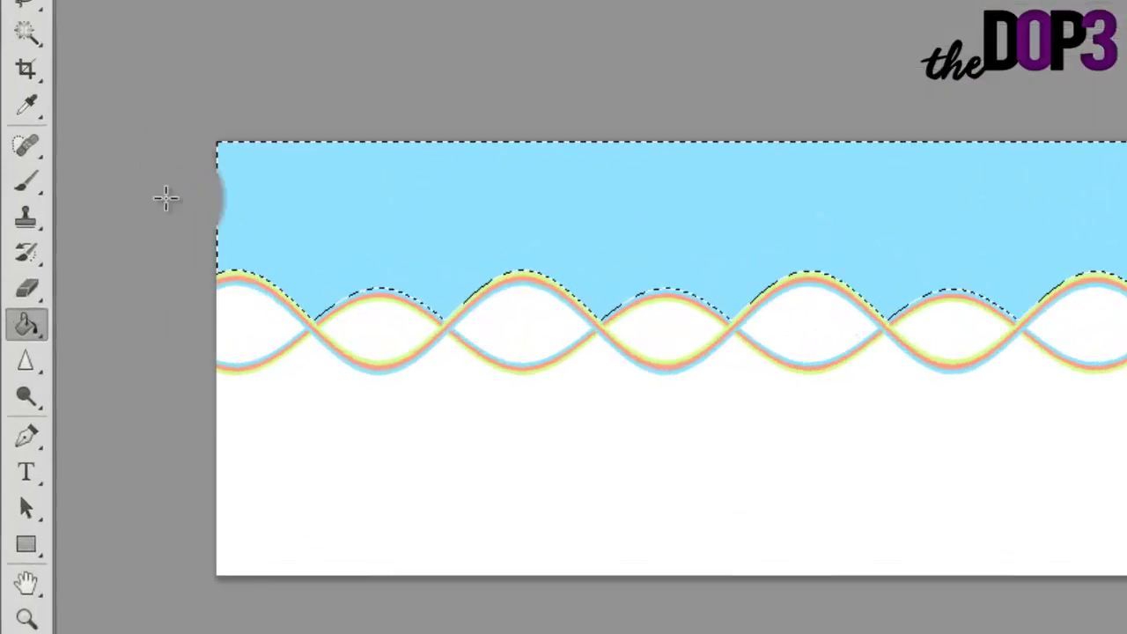
Edit the linear gradient, giving its first stop the sampled light blue and its middle stop salmon ff9e81
{"action": "key", "text": "shift+g"}
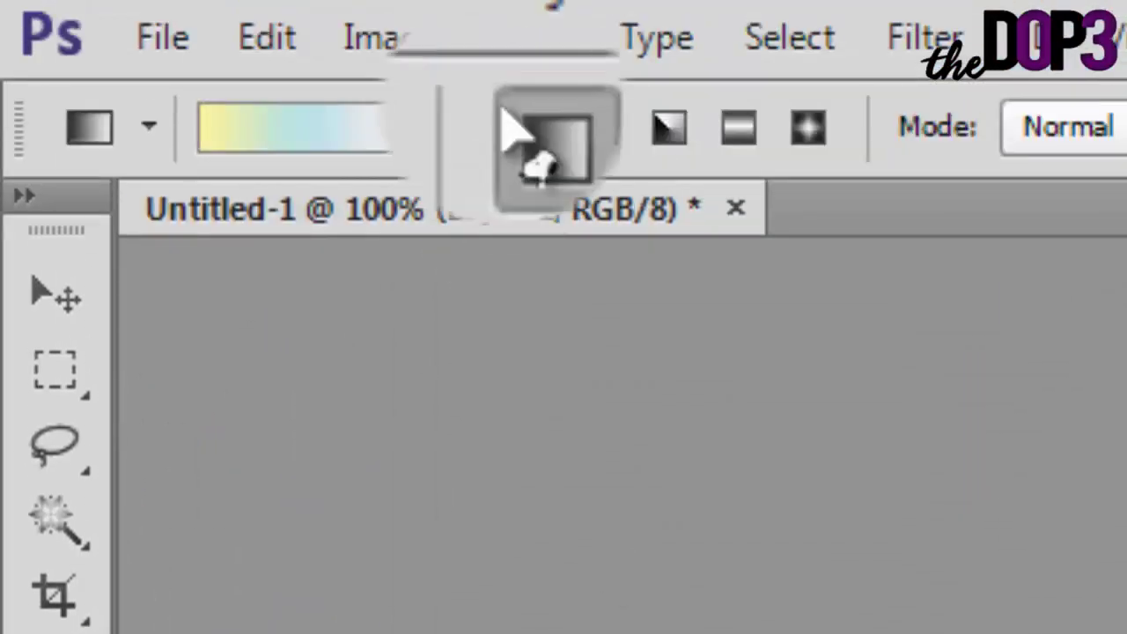
{"action": "left_click", "coordinate": [330, 128]}
{"action": "left_click", "coordinate": [368, 435]}
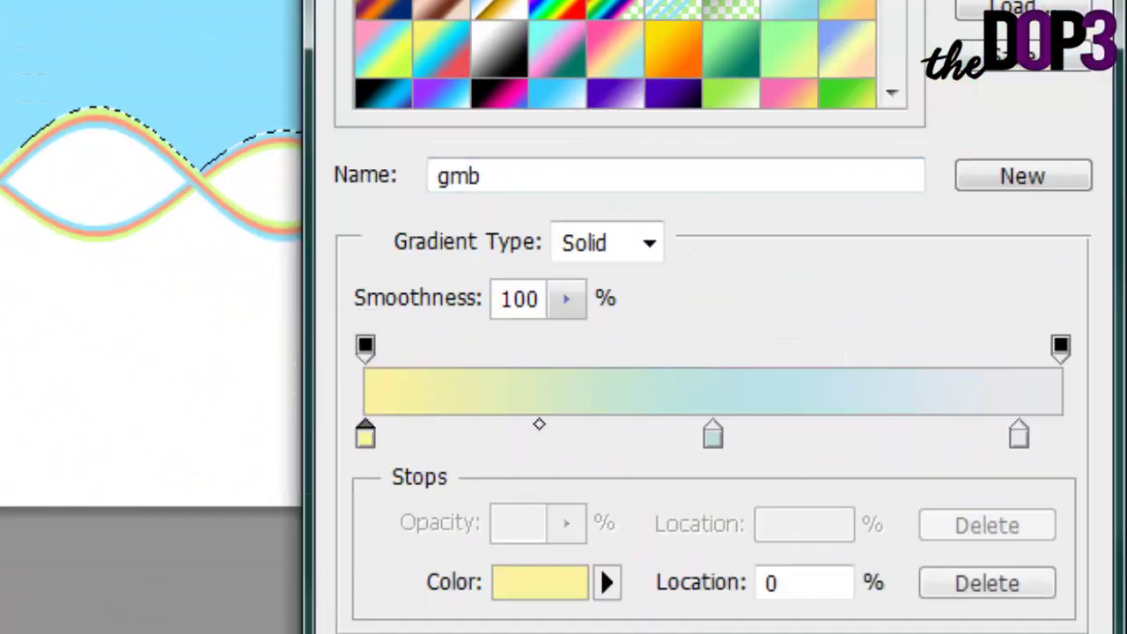
{"action": "left_click", "coordinate": [170, 141]}
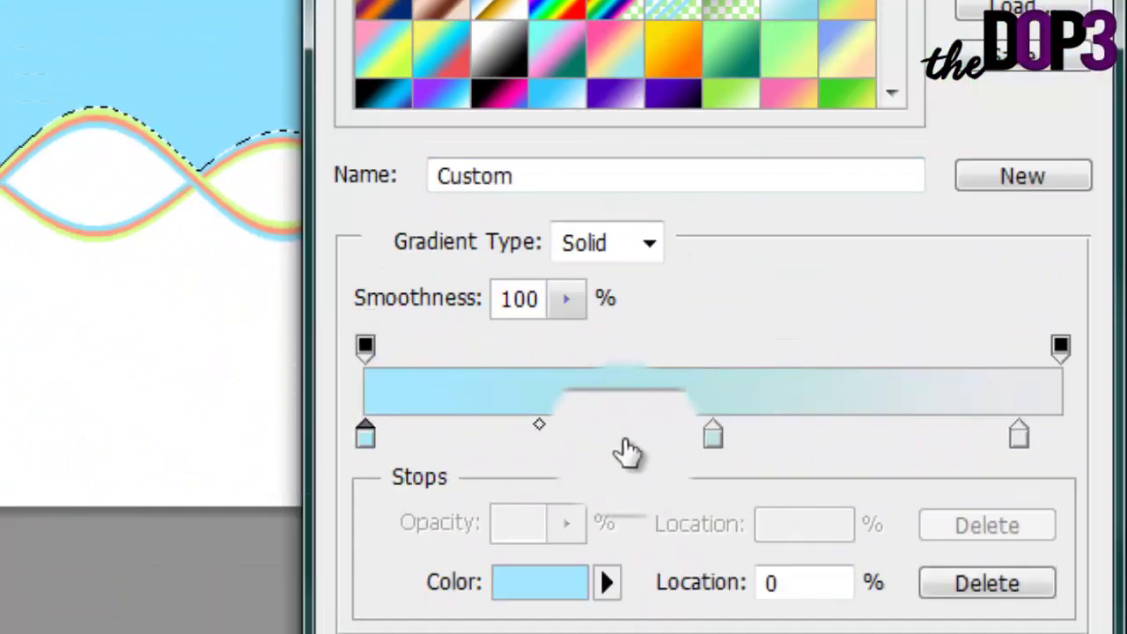
{"action": "left_click", "coordinate": [713, 435]}
{"action": "left_click", "coordinate": [572, 582]}
{"action": "left_click", "coordinate": [121, 266]}
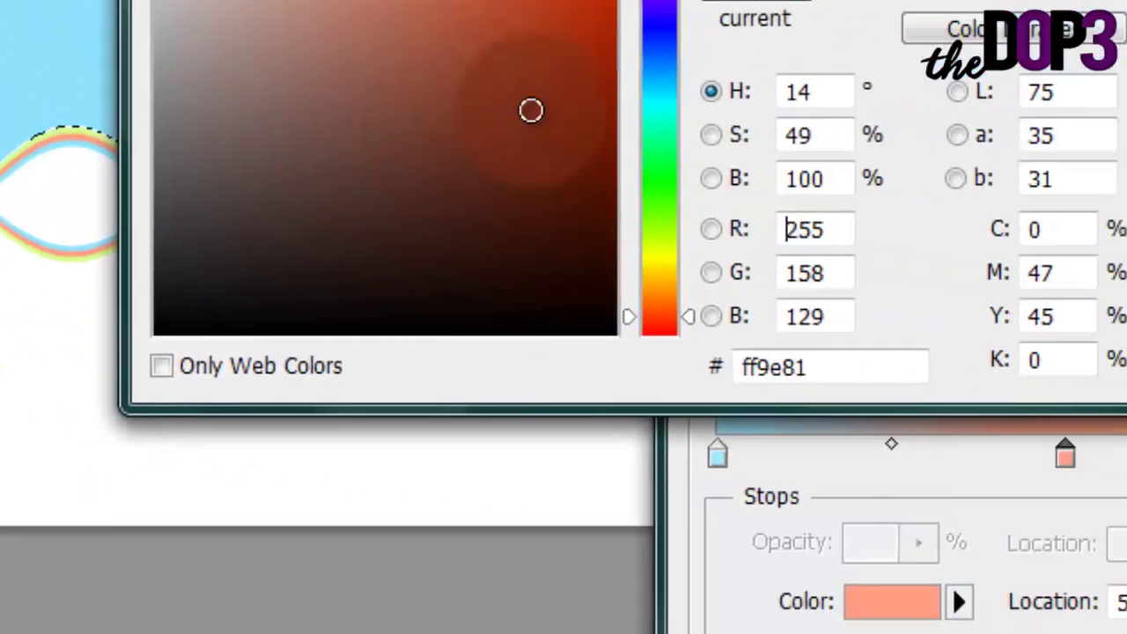
{"action": "key", "text": "Return"}
Set the gradient's stop at 94% to light green d5ff8a and fill the selection on Layer 1 horizontally with the gradient
{"action": "left_click", "coordinate": [1050, 400]}
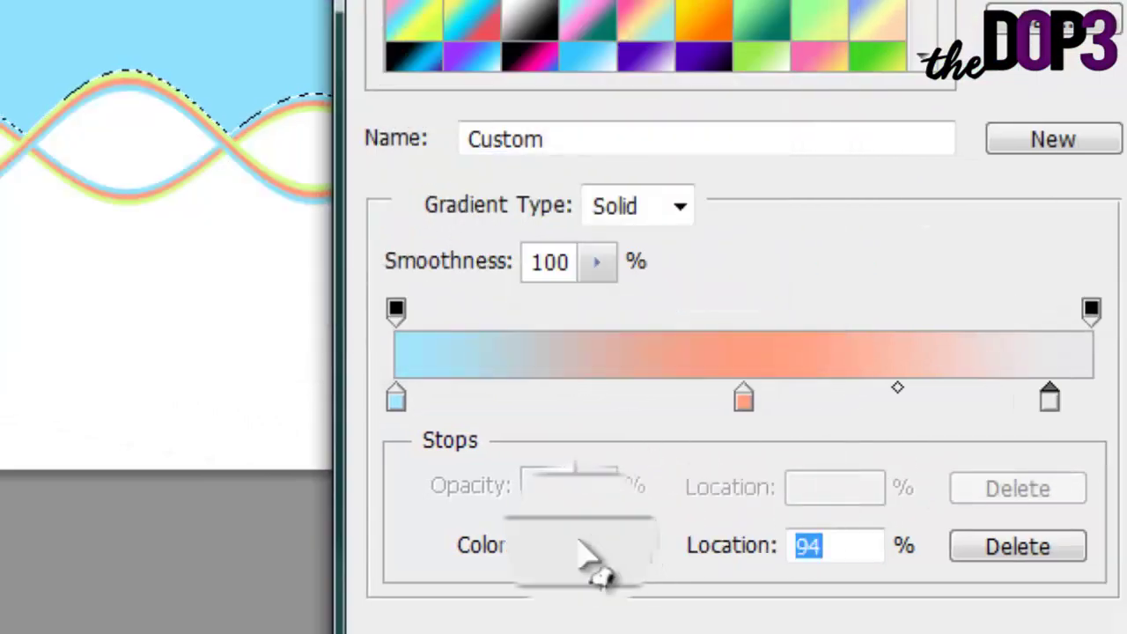
{"action": "left_click", "coordinate": [570, 546]}
{"action": "left_click", "coordinate": [486, 292]}
{"action": "key", "text": "Return"}
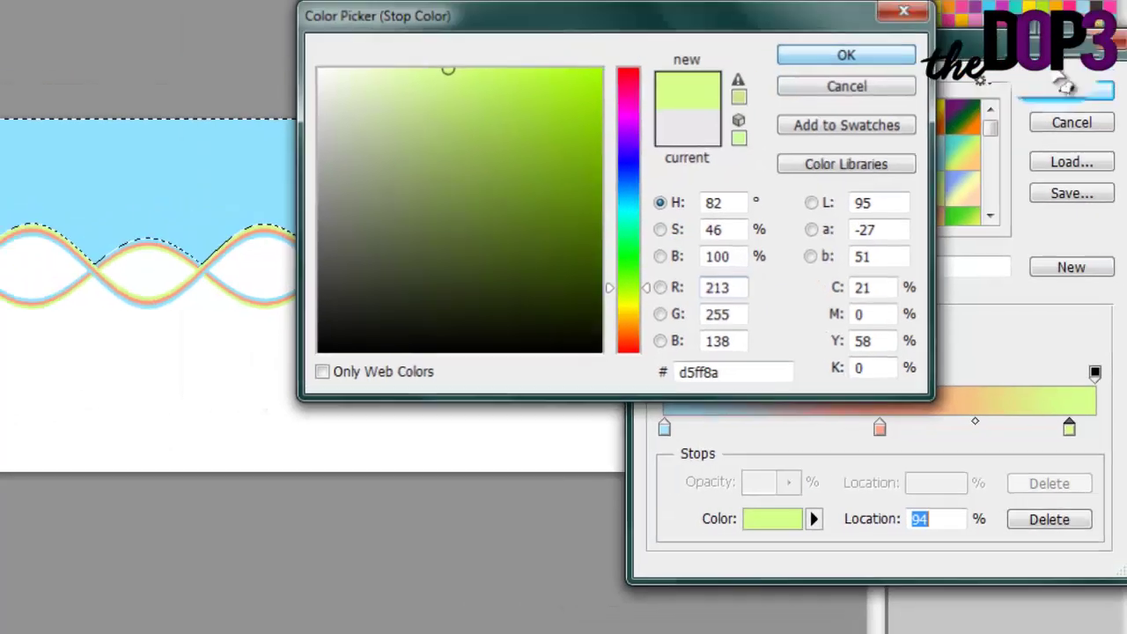
{"action": "left_click", "coordinate": [1084, 195]}
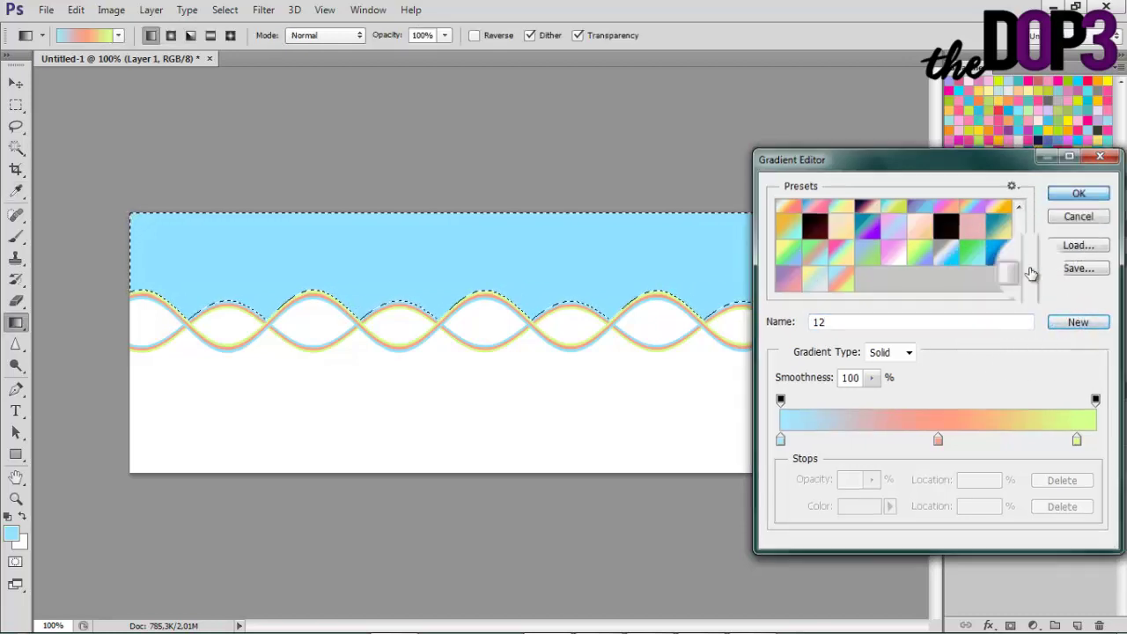
{"action": "key", "text": "Return"}
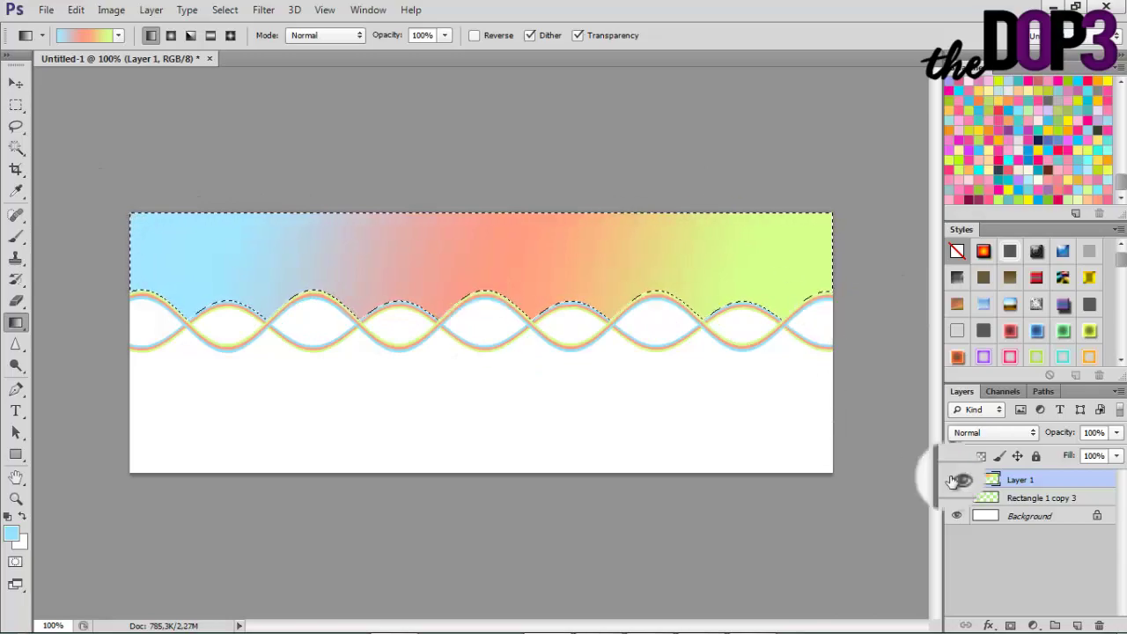
Add a Pattern Fill layer over the selected area with the black-and-white floral damask pattern at 100% scale
{"action": "left_click", "coordinate": [1027, 624]}
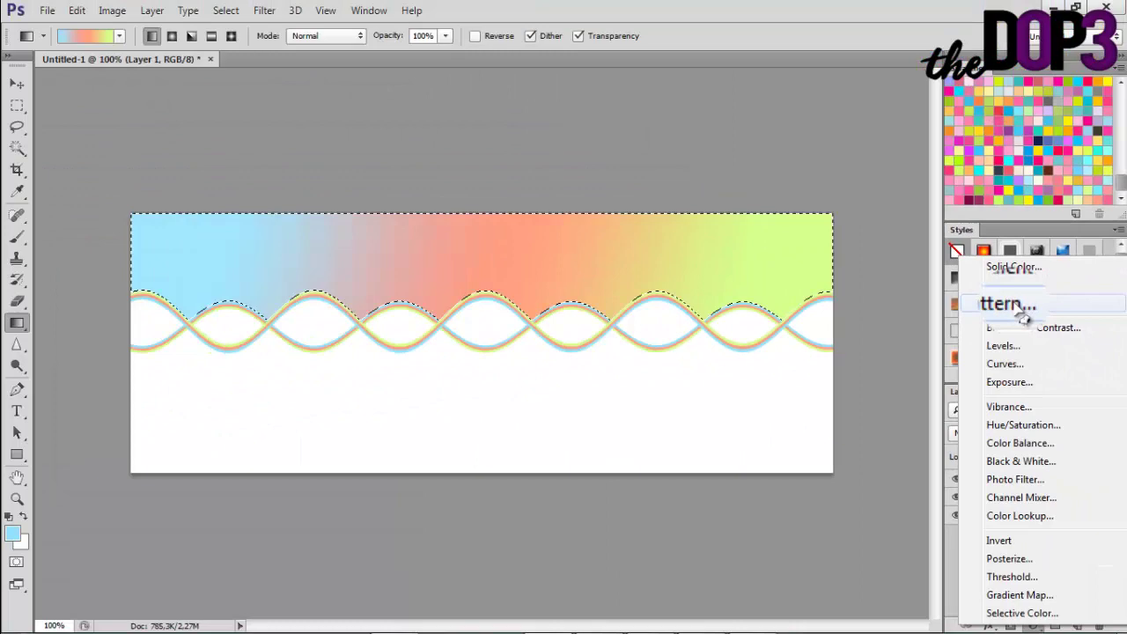
{"action": "left_click", "coordinate": [836, 302]}
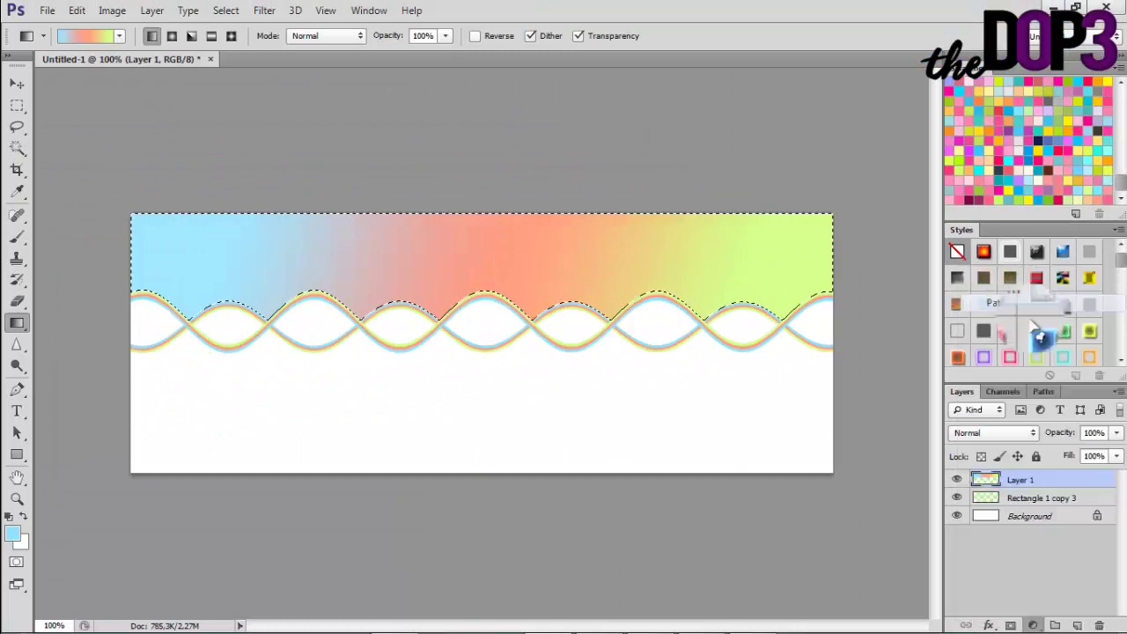
{"action": "left_click", "coordinate": [626, 245]}
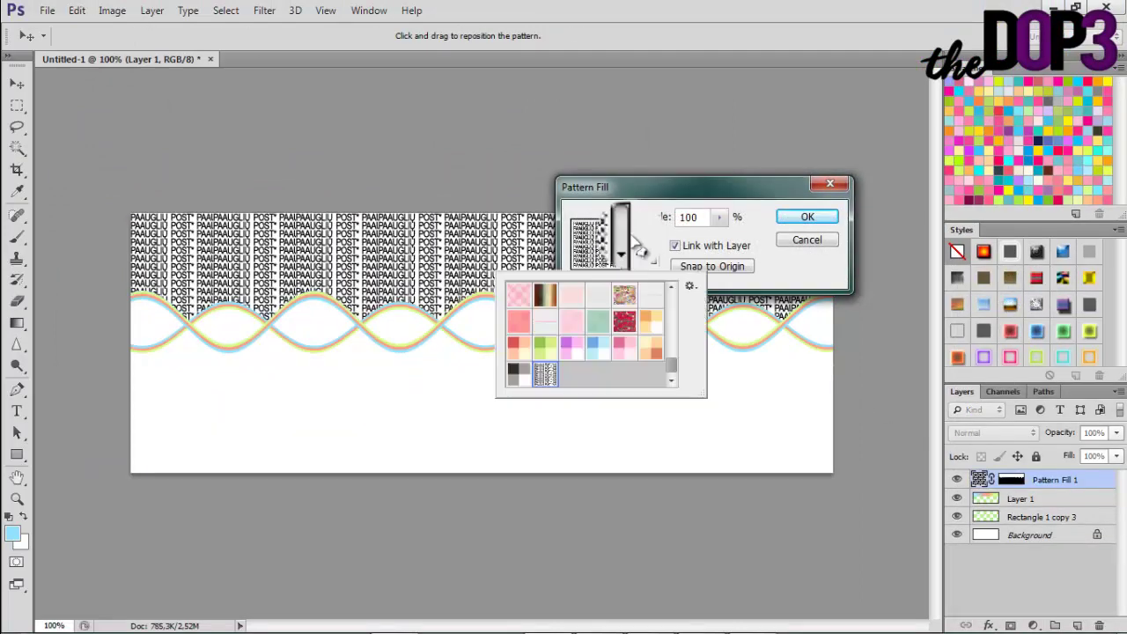
{"action": "scroll", "coordinate": [589, 353], "scroll_direction": "up", "scroll_amount": 3}
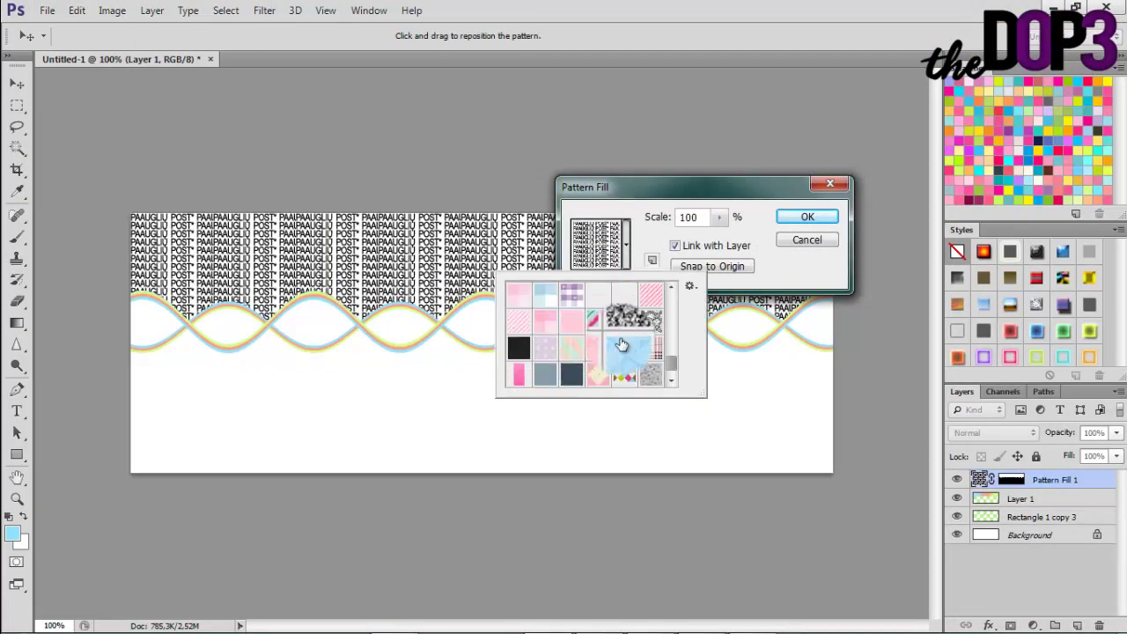
{"action": "scroll", "coordinate": [625, 339], "scroll_direction": "up", "scroll_amount": 3}
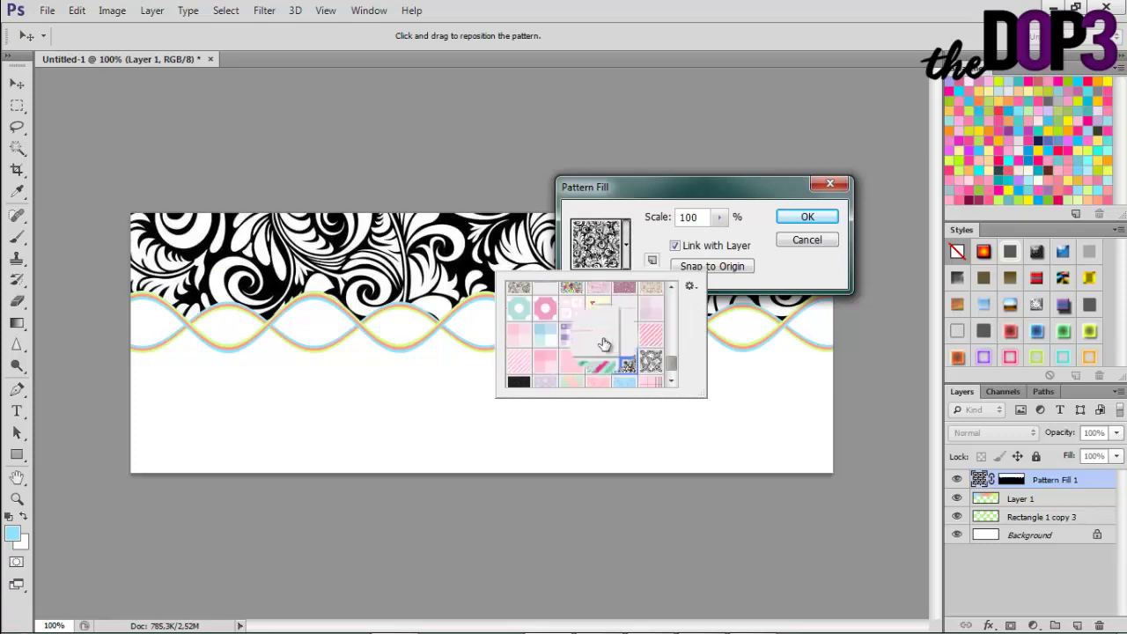
{"action": "scroll", "coordinate": [654, 318], "scroll_direction": "up", "scroll_amount": 1}
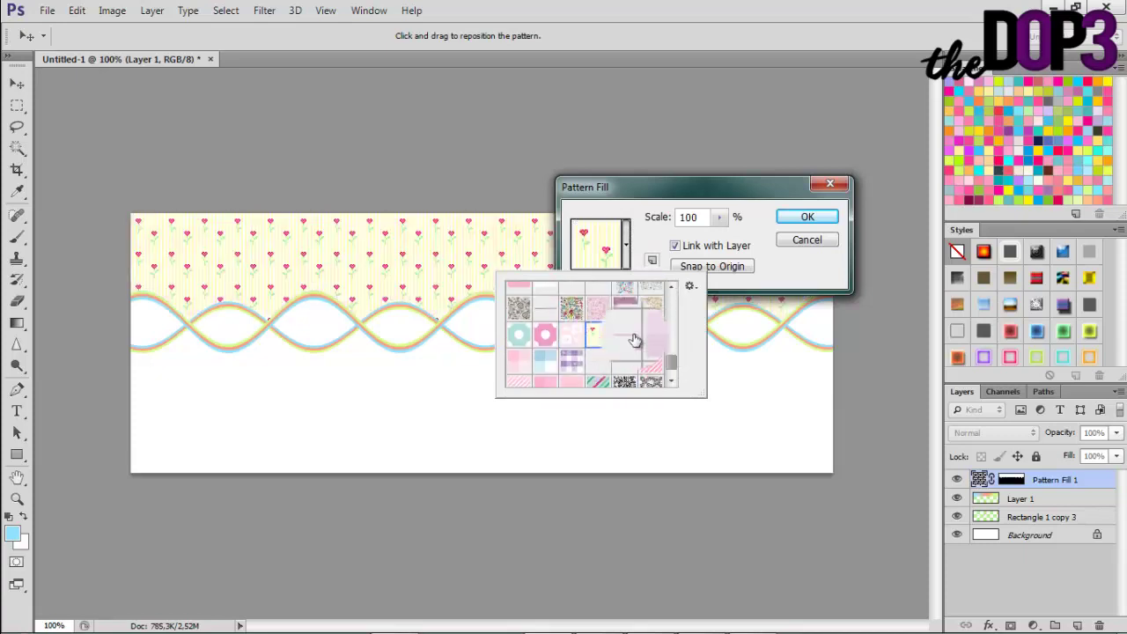
{"action": "left_click", "coordinate": [600, 311]}
{"action": "left_click", "coordinate": [547, 312]}
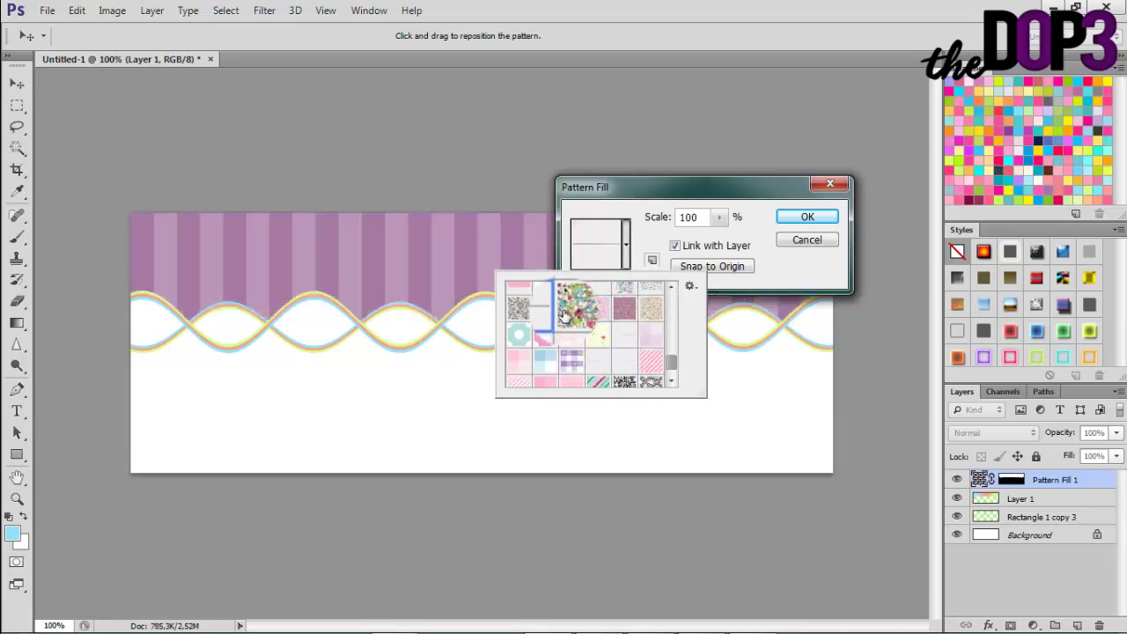
{"action": "left_click", "coordinate": [612, 302]}
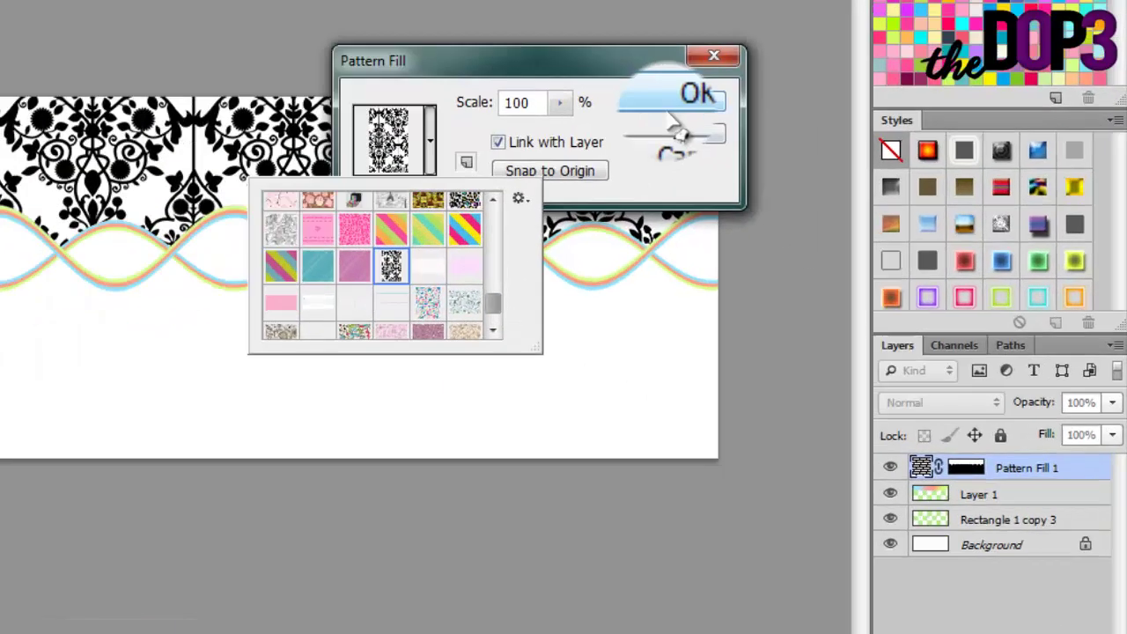
{"action": "left_click", "coordinate": [806, 217]}
Set the Pattern Fill layer's blending mode to Screen
{"action": "left_click", "coordinate": [971, 431]}
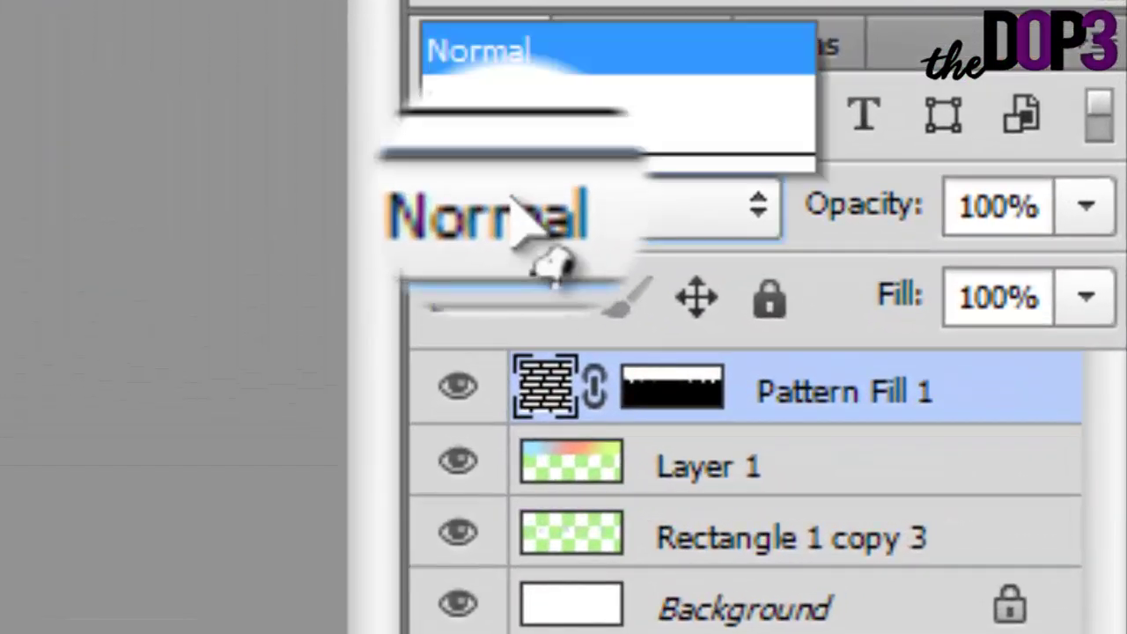
{"action": "scroll", "coordinate": [510, 199], "scroll_direction": "down", "scroll_amount": 8}
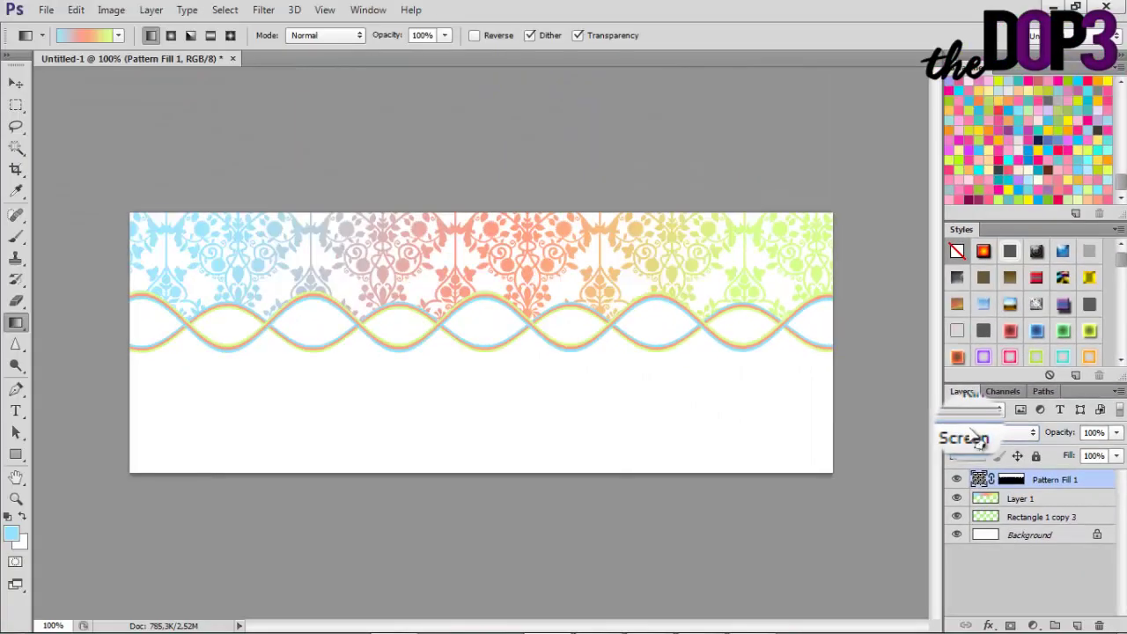
Lower the Pattern Fill 1 layer's opacity to 50%
{"action": "left_click", "coordinate": [1115, 432]}
{"action": "left_click_drag", "start_coordinate": [1096, 467], "coordinate": [1081, 466]}
Select the area above the waves with the Magic Wand on Rectangle 1 copy 3, and make Layer 1 active
{"action": "left_click", "coordinate": [1042, 517]}
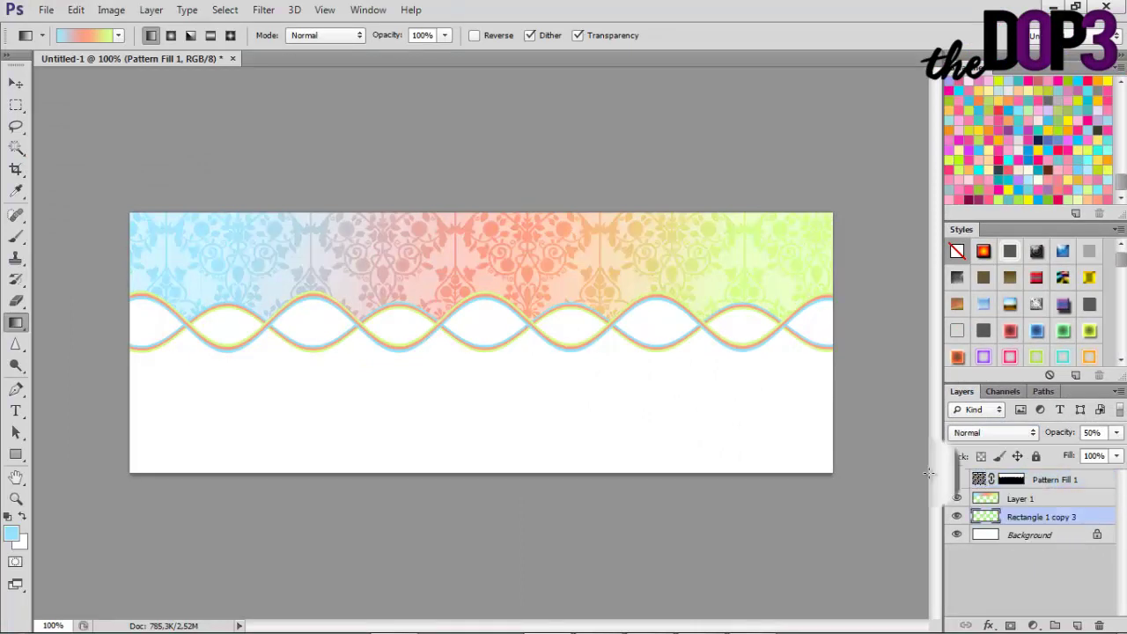
{"action": "left_click", "coordinate": [16, 147]}
{"action": "left_click", "coordinate": [560, 304]}
{"action": "left_click", "coordinate": [1021, 498]}
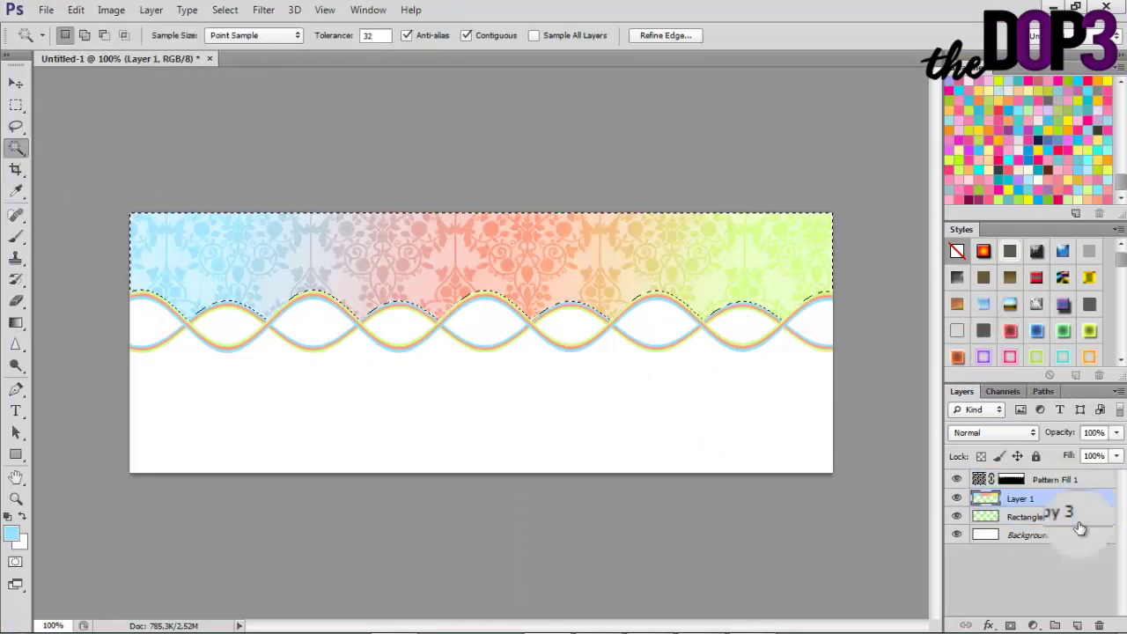
Add a Pattern Fill layer above Layer 1 over the selected area, using the gray speckled floral texture pattern at 100% scale
{"action": "left_click", "coordinate": [1028, 623]}
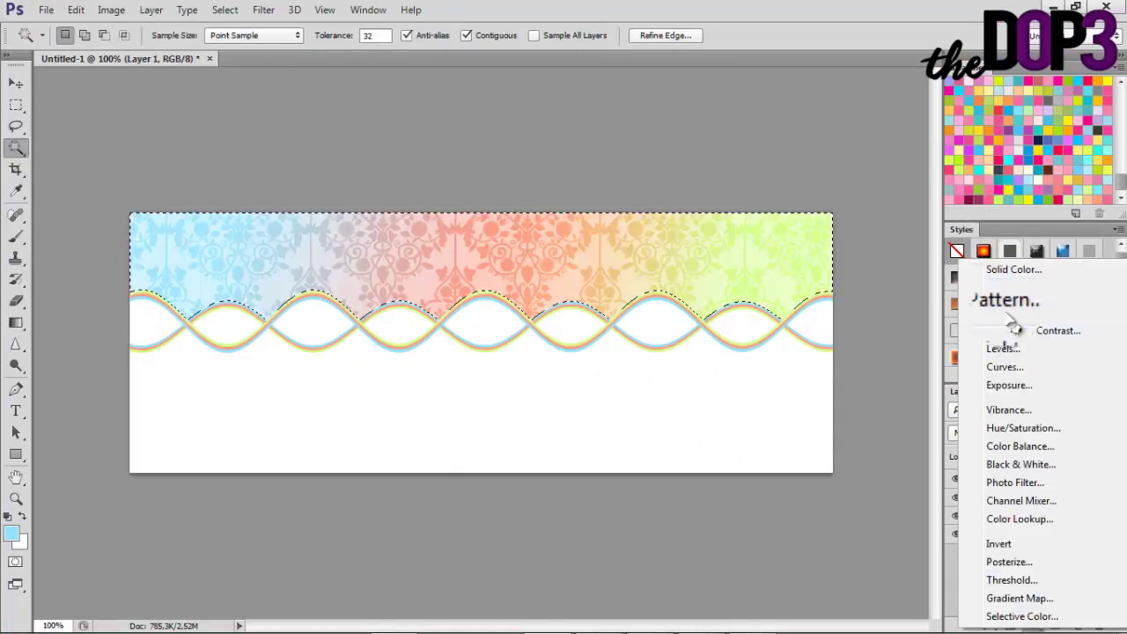
{"action": "left_click", "coordinate": [977, 300]}
{"action": "left_click", "coordinate": [627, 250]}
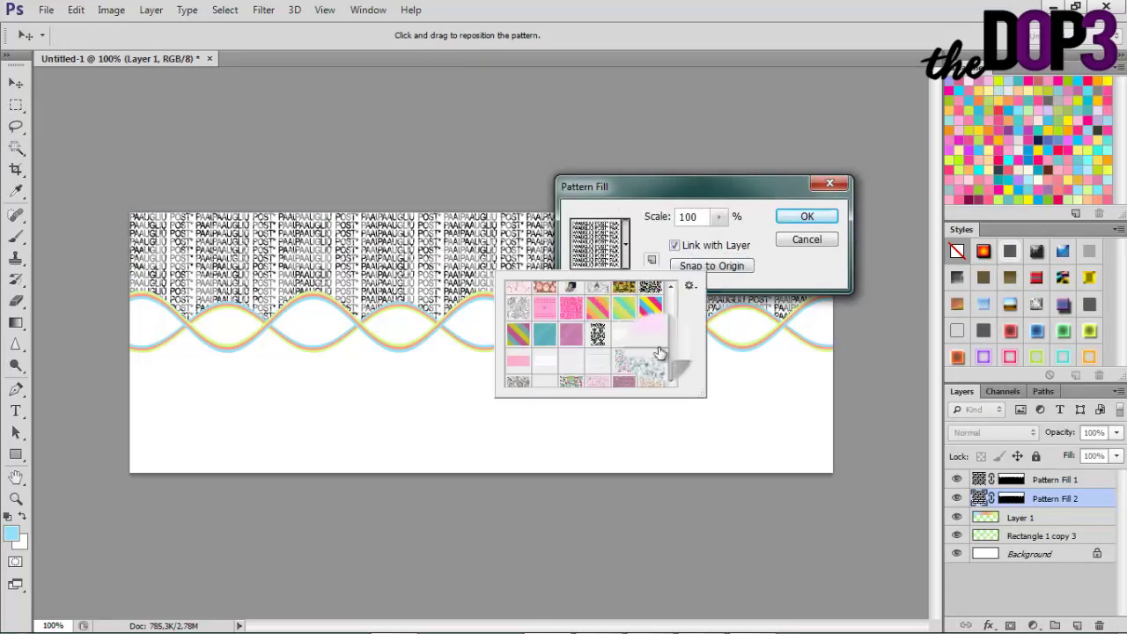
{"action": "left_click_drag", "start_coordinate": [672, 362], "coordinate": [670, 335]}
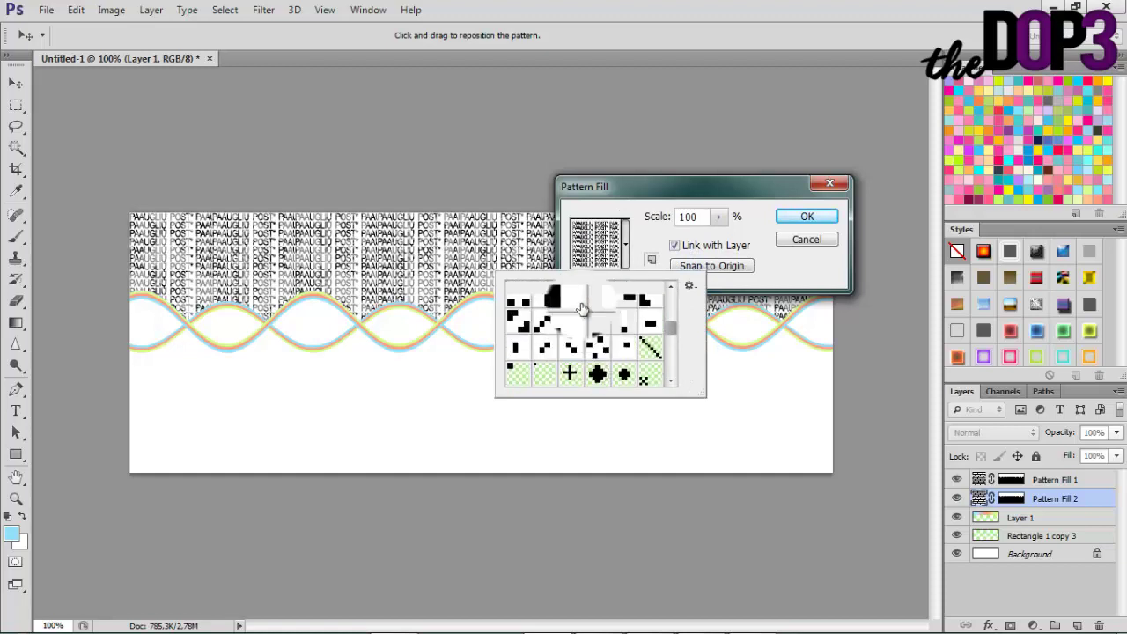
{"action": "mouse_move", "coordinate": [671, 328]}
{"action": "left_mouse_down"}
{"action": "mouse_move", "coordinate": [671, 297]}
{"action": "mouse_move", "coordinate": [674, 310]}
{"action": "left_mouse_up"}
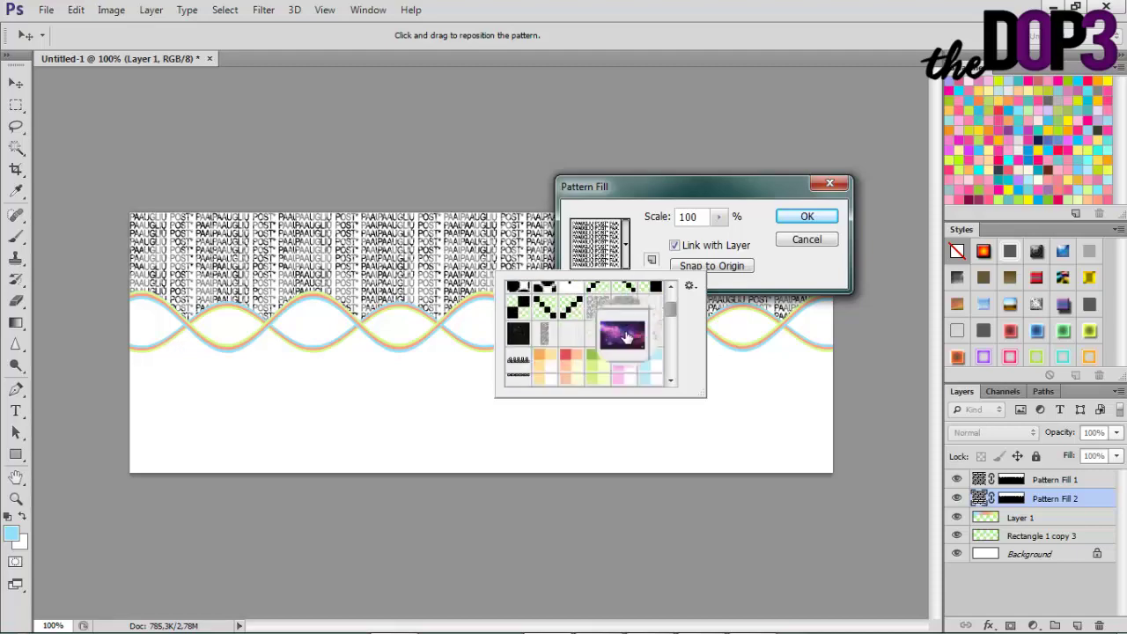
{"action": "left_click", "coordinate": [611, 322]}
{"action": "left_click", "coordinate": [807, 217]}
{"action": "key", "text": "w"}
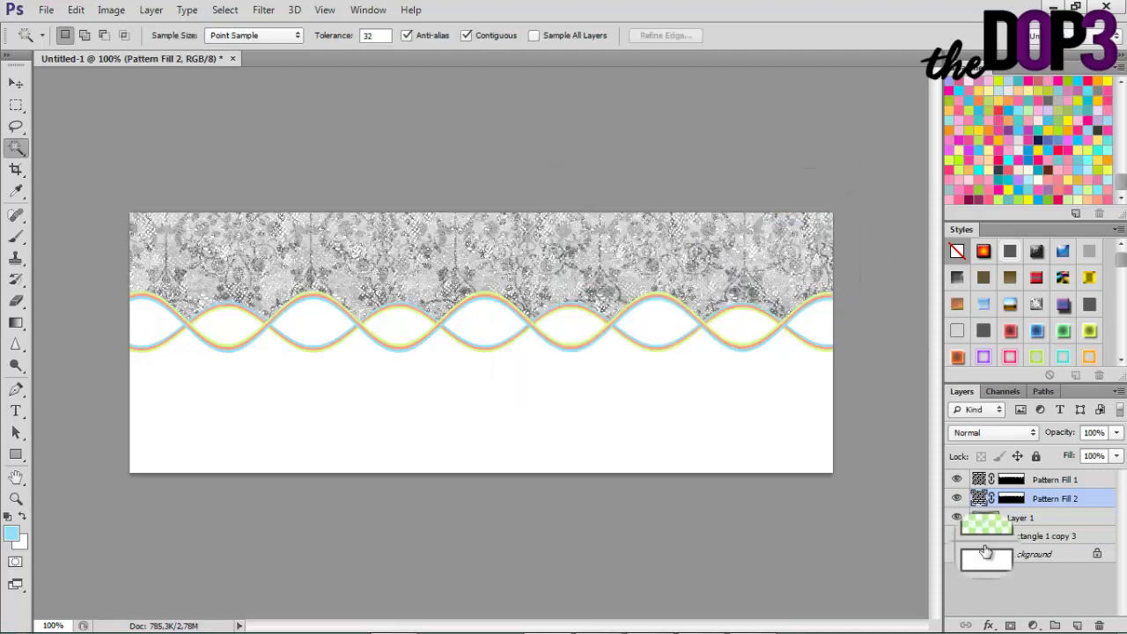
Set the Pattern Fill 2 layer's blending mode to Hard Light and move the layer above Pattern Fill 1
{"action": "key", "text": "Down"}
{"action": "key", "text": "Down"}
{"action": "key", "text": "Down"}
{"action": "key", "text": "Down"}
{"action": "key", "text": "Down"}
{"action": "key", "text": "Down"}
{"action": "key", "text": "Down"}
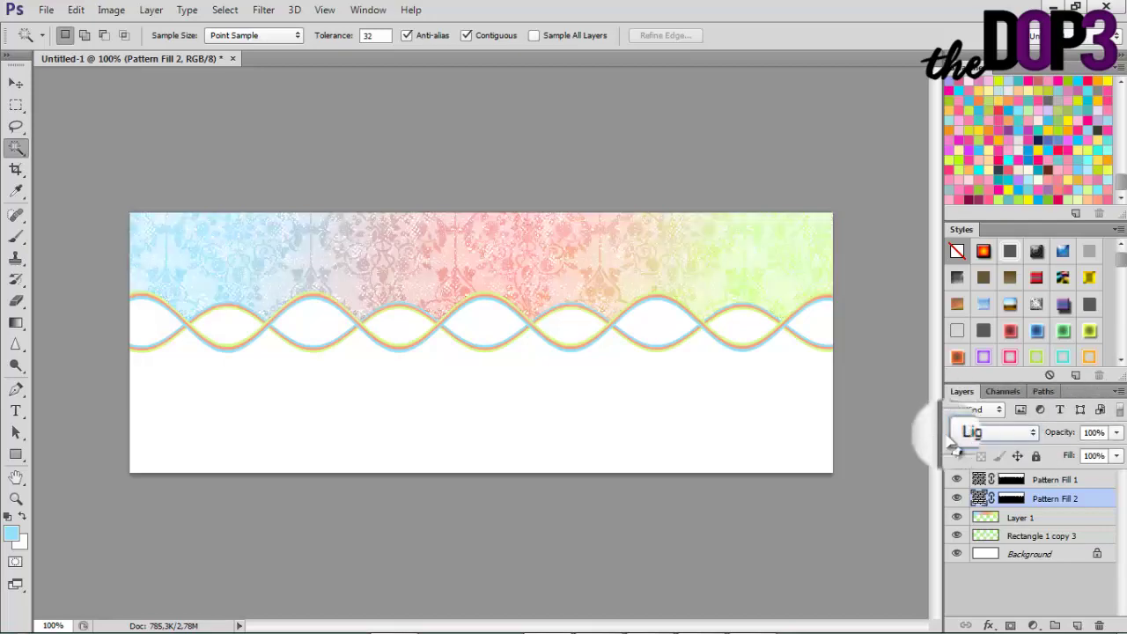
{"action": "left_click", "coordinate": [977, 436]}
{"action": "left_click", "coordinate": [977, 436]}
{"action": "key", "text": "Down"}
{"action": "key", "text": "Down"}
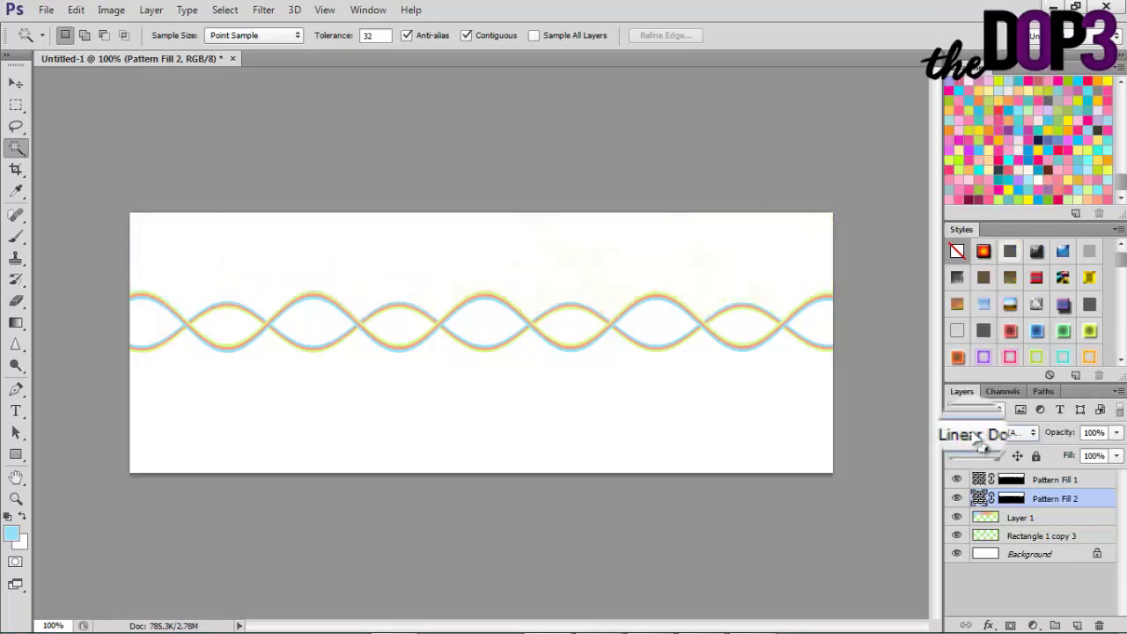
{"action": "key", "text": "Down"}
{"action": "key", "text": "Down"}
{"action": "key", "text": "Down"}
{"action": "key", "text": "Down"}
{"action": "key", "text": "Down"}
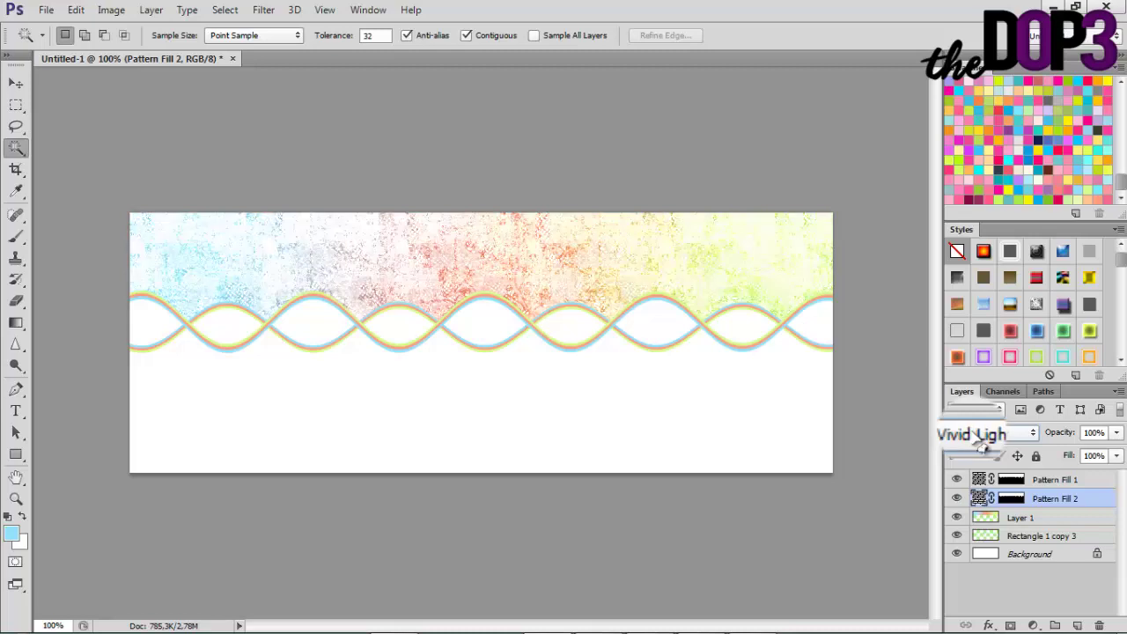
{"action": "key", "text": "Up"}
{"action": "left_click_drag", "start_coordinate": [990, 499], "coordinate": [1030, 476]}
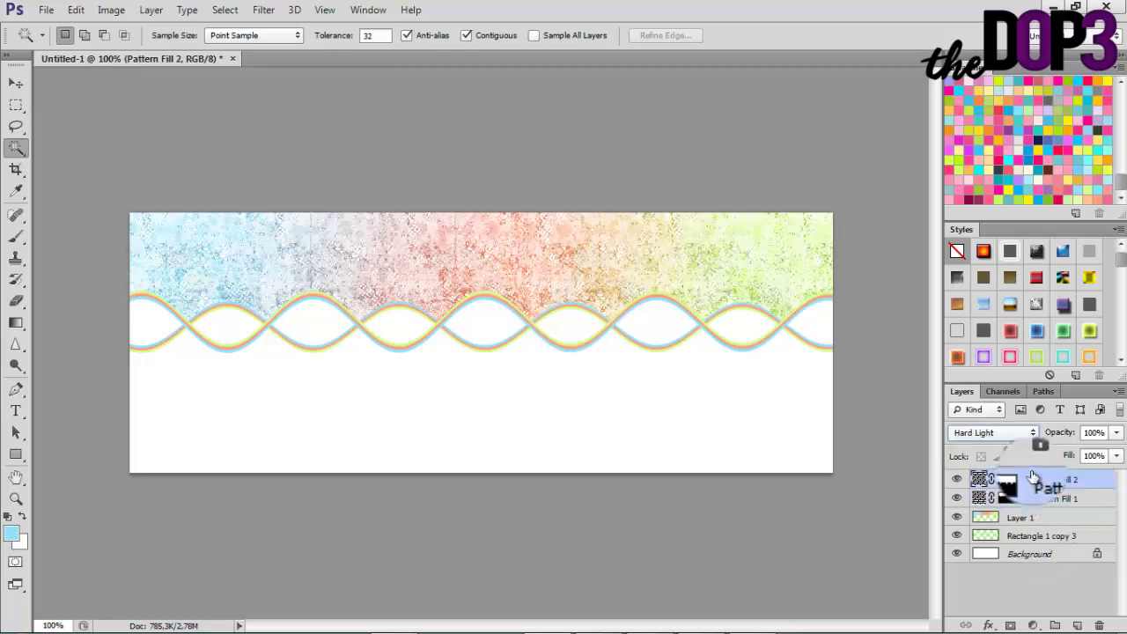
Set the Pattern Fill 1 layer's opacity to 68% and its blending mode to Overlay
{"action": "left_click", "coordinate": [1045, 500]}
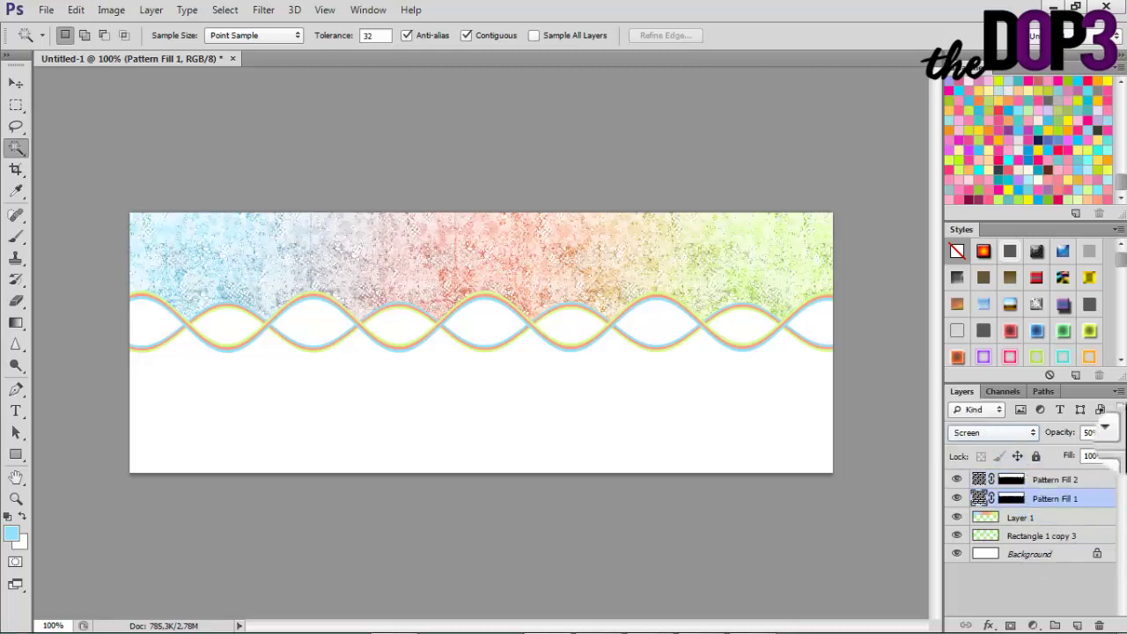
{"action": "left_click", "coordinate": [1116, 432]}
{"action": "mouse_move", "coordinate": [1114, 453]}
{"action": "left_mouse_down"}
{"action": "mouse_move", "coordinate": [1090, 456]}
{"action": "mouse_move", "coordinate": [1111, 470]}
{"action": "left_mouse_up"}
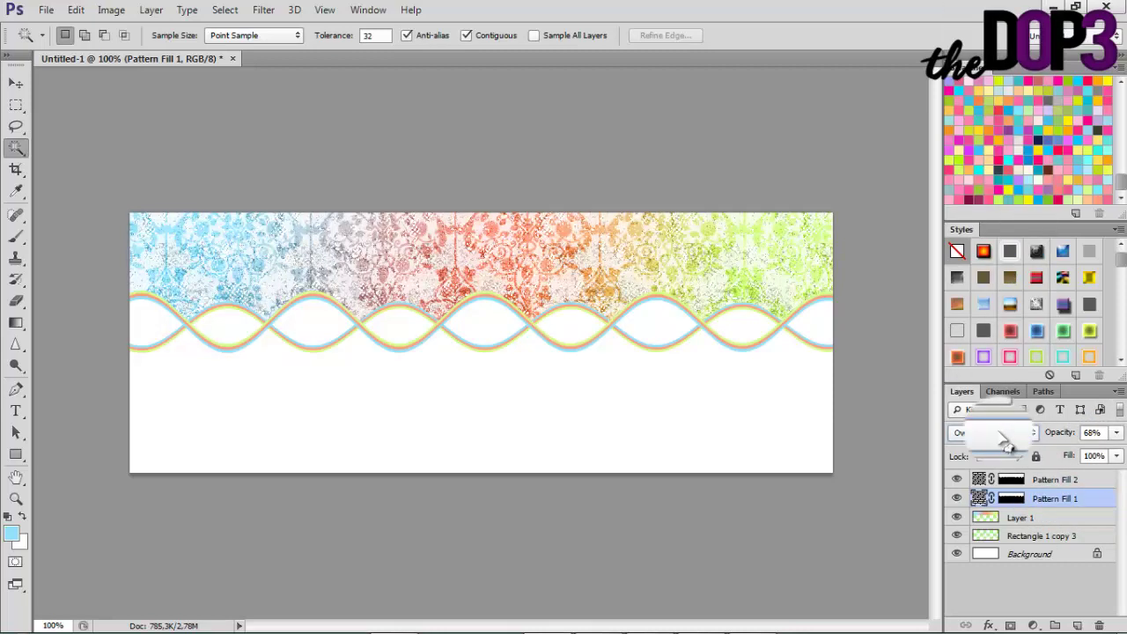
Add a new layer above Pattern Fill 2 and reselect the area above the waves using Rectangle 1 copy 3
{"action": "left_click", "coordinate": [1053, 482]}
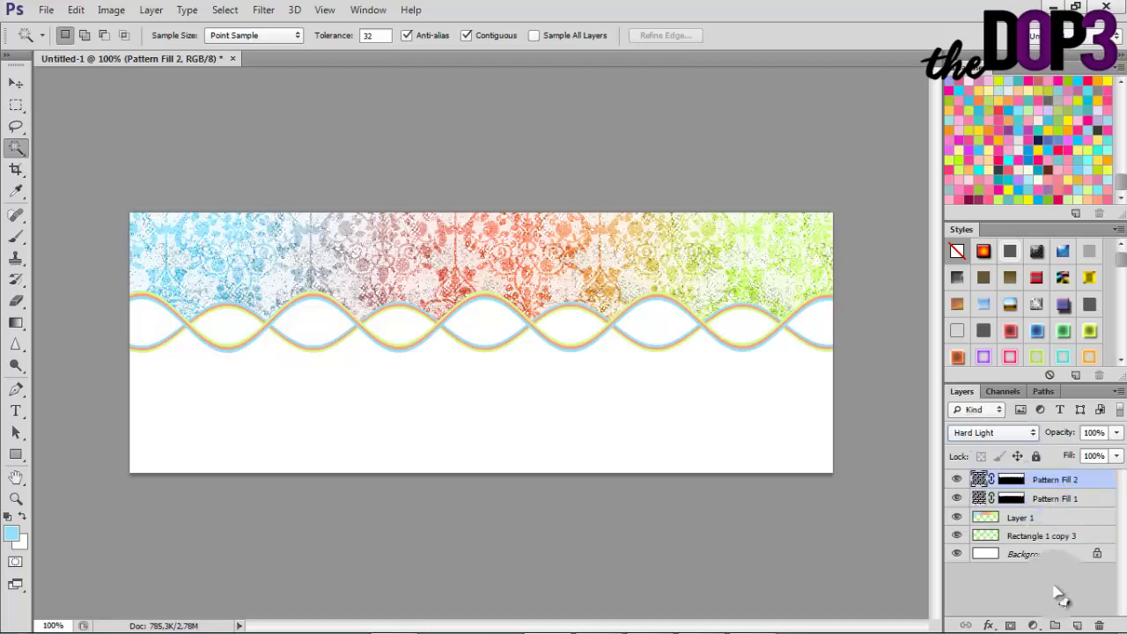
{"action": "left_click", "coordinate": [1078, 625]}
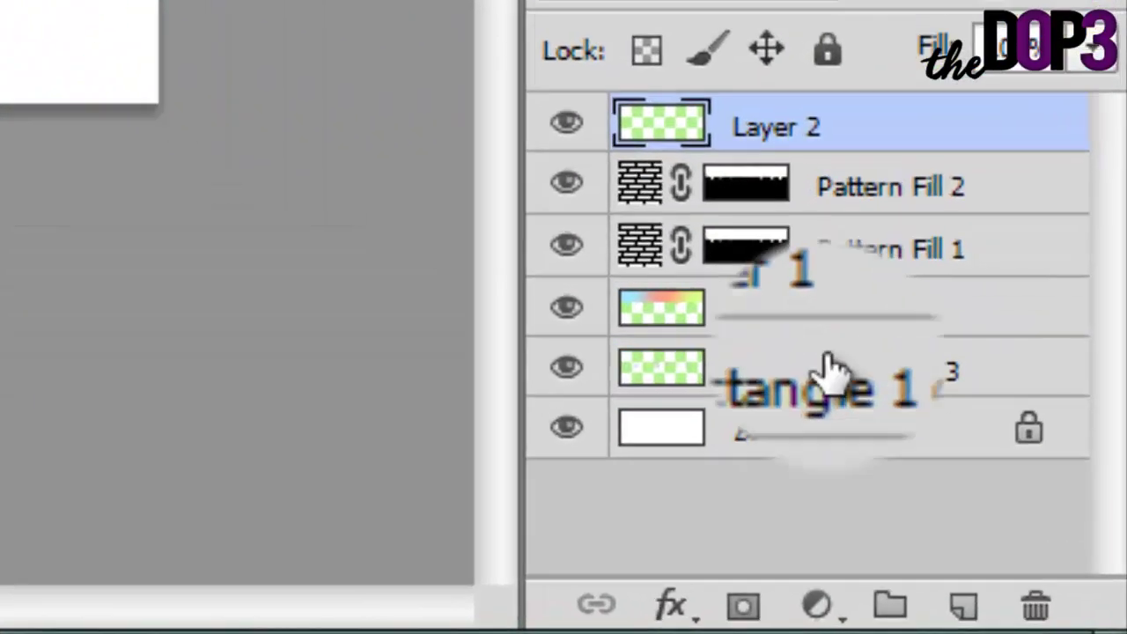
{"action": "left_click", "coordinate": [1045, 555]}
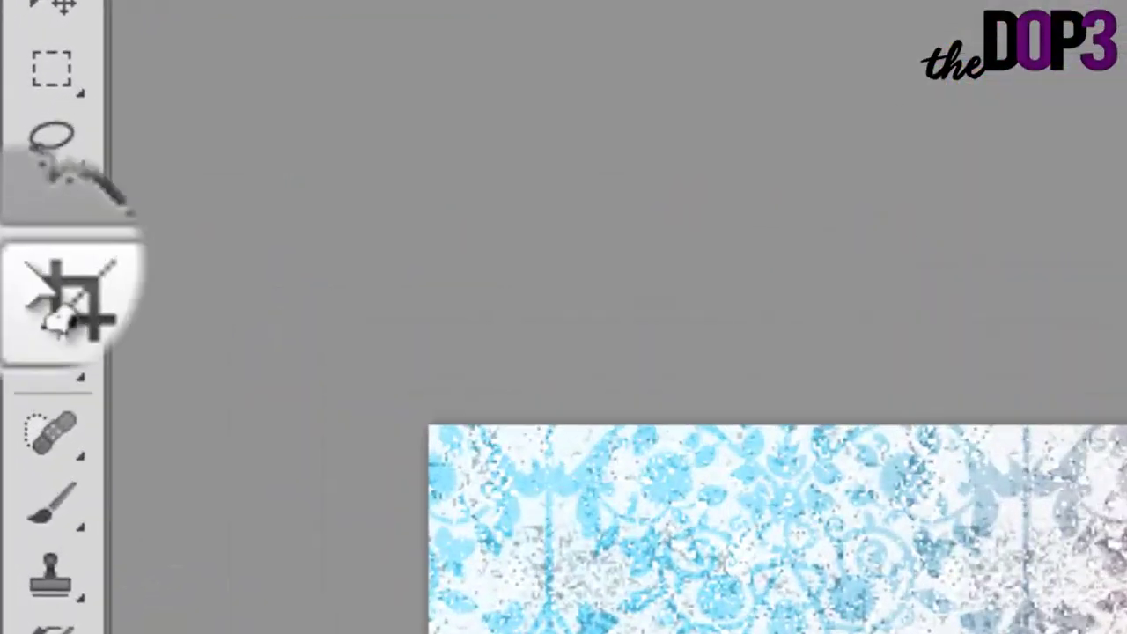
{"action": "left_click", "coordinate": [748, 528]}
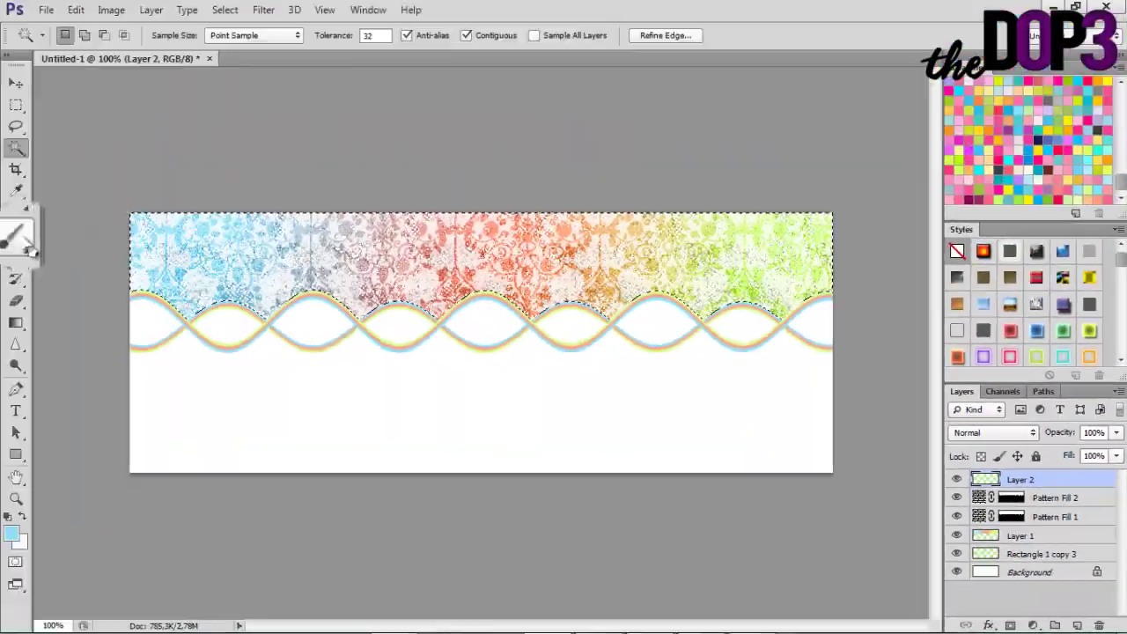
Choose the 319 px skull-and-crossbones brush tip for painting on Layer 2
{"action": "left_click", "coordinate": [16, 236]}
{"action": "left_click", "coordinate": [85, 35]}
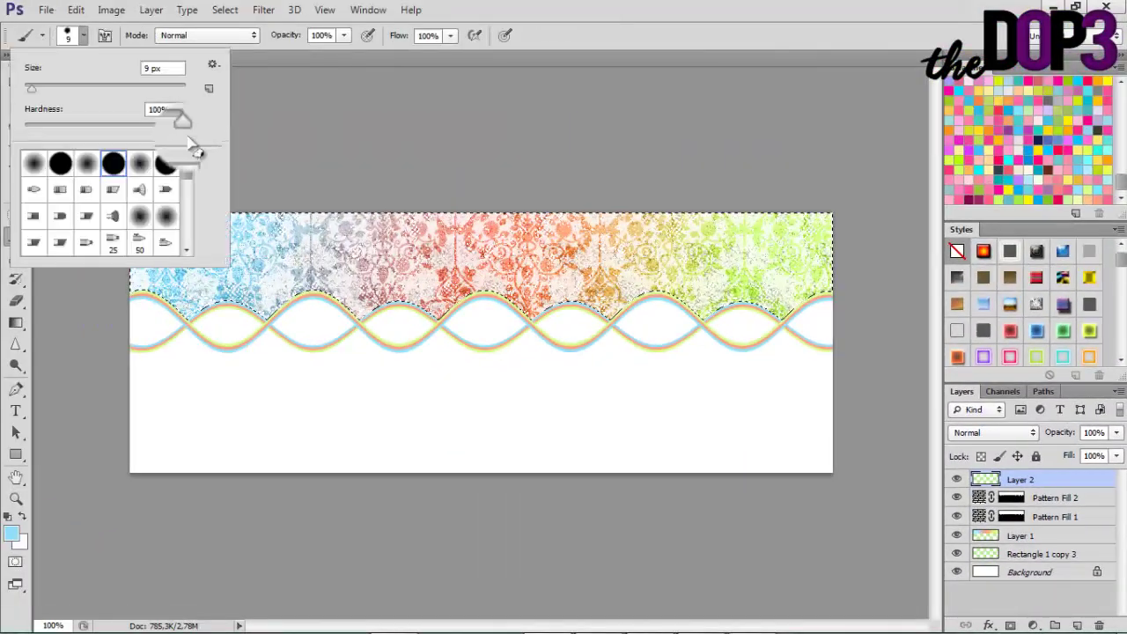
{"action": "left_click_drag", "start_coordinate": [189, 150], "coordinate": [190, 257]}
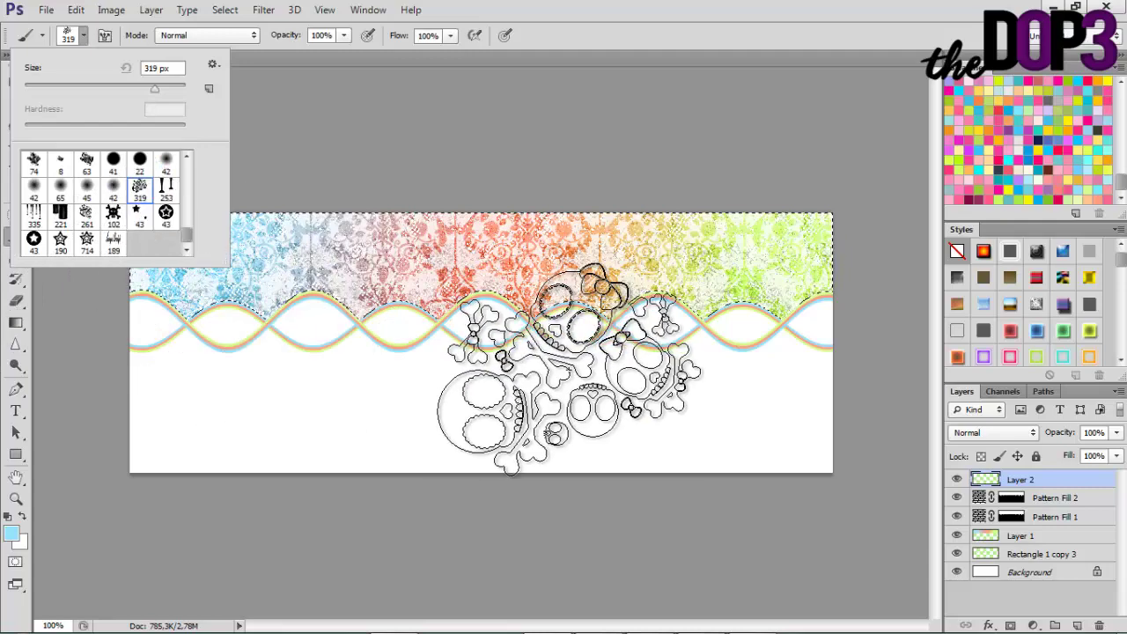
{"action": "left_click", "coordinate": [1013, 479]}
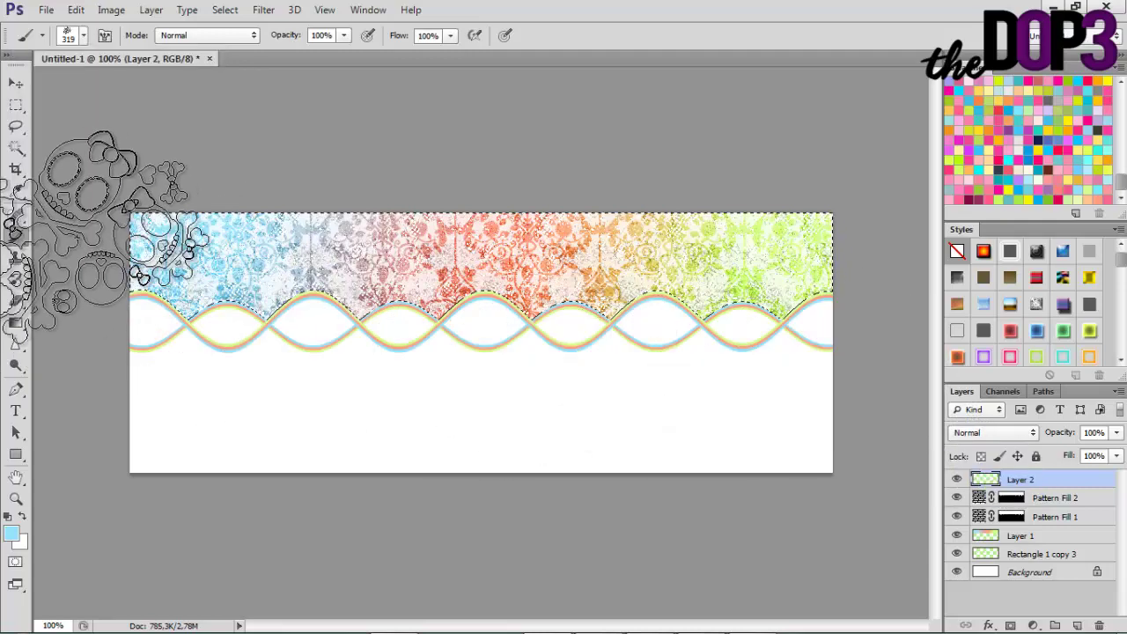
Set the foreground color to 333333 and stamp the skull brush over the left end of the selected area
{"action": "left_click", "coordinate": [11, 533]}
{"action": "left_click", "coordinate": [845, 400]}
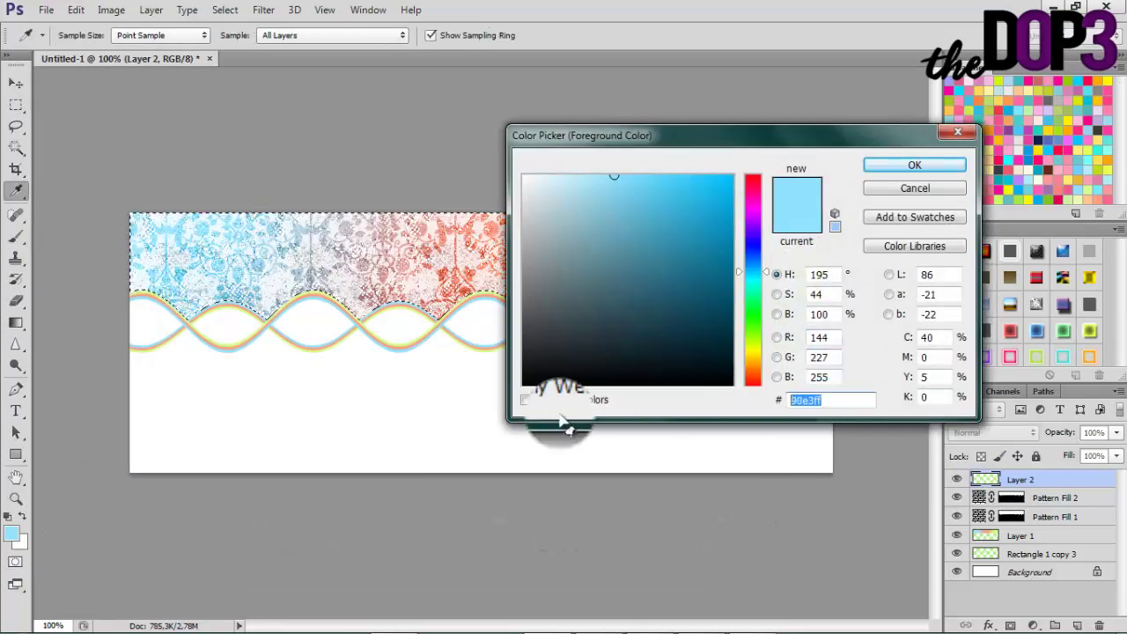
{"action": "type", "text": "333333"}
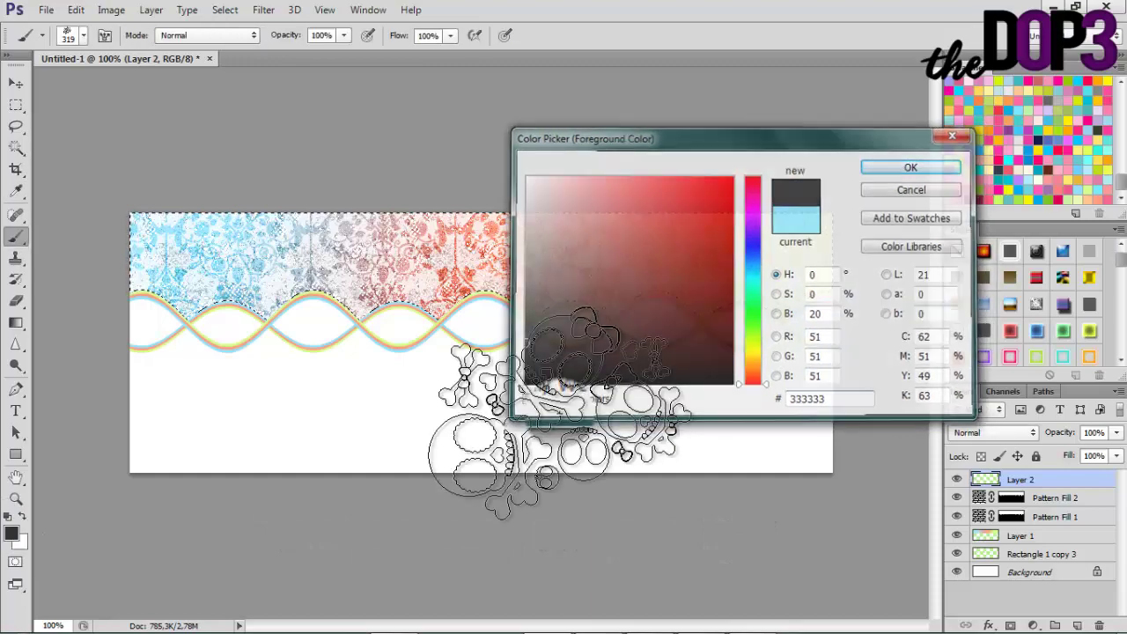
{"action": "key", "text": "Return"}
{"action": "left_click", "coordinate": [234, 264]}
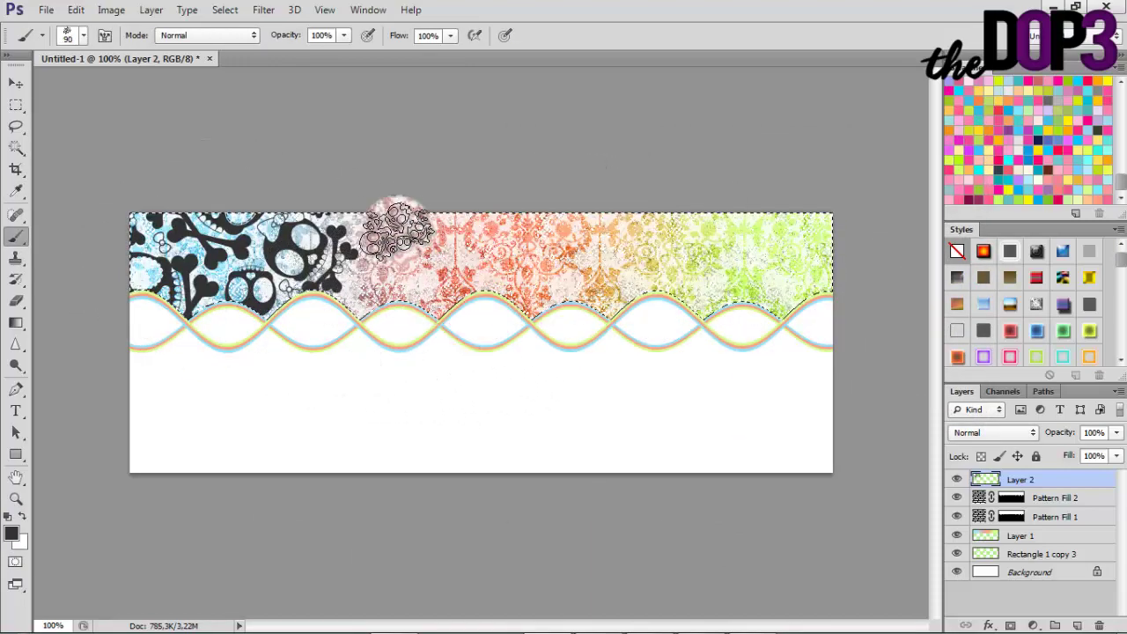
Rotate the skull brush tip to 113° and stamp it over the middle of the selected area, with a size of up to 200 px
{"action": "left_click", "coordinate": [105, 35]}
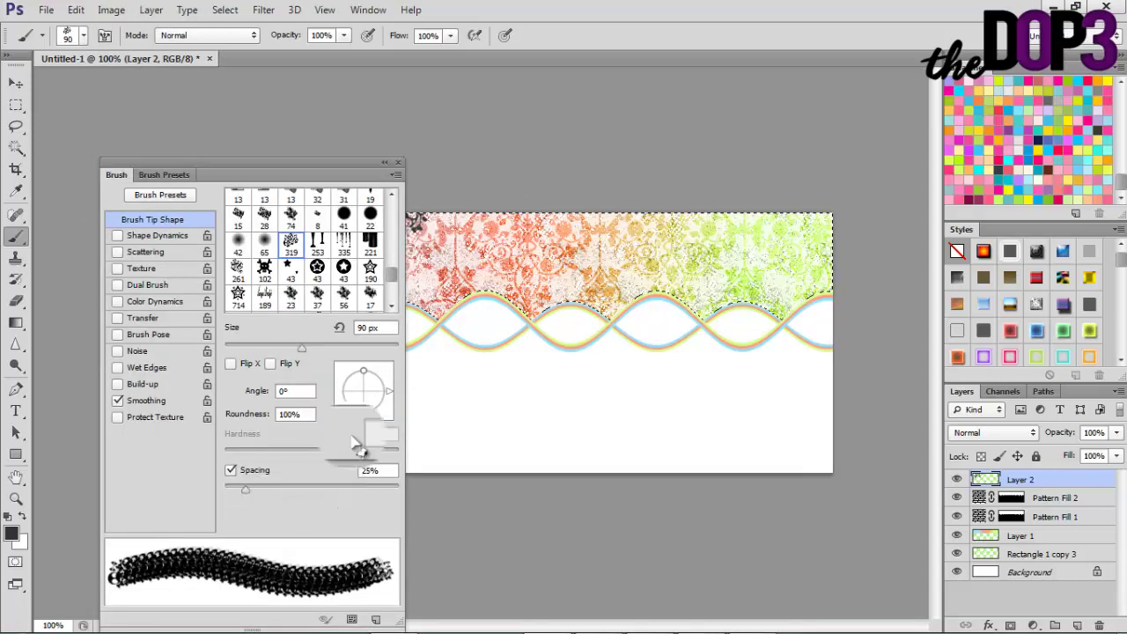
{"action": "left_click_drag", "start_coordinate": [390, 390], "coordinate": [352, 363]}
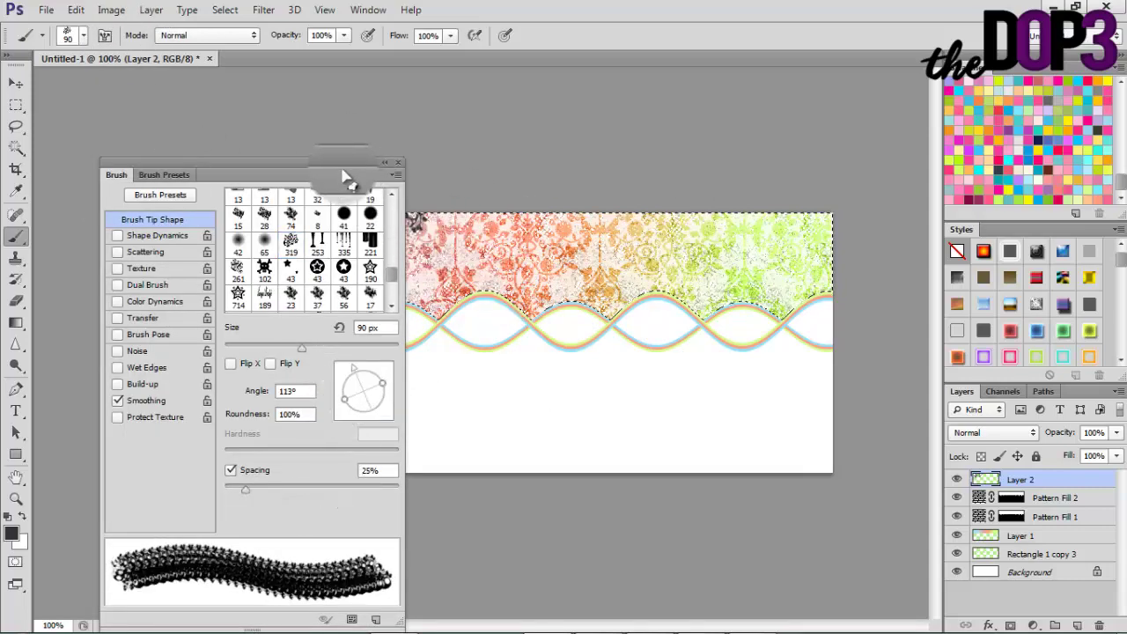
{"action": "left_click_drag", "start_coordinate": [346, 176], "coordinate": [205, 110]}
{"action": "left_click", "coordinate": [405, 292]}
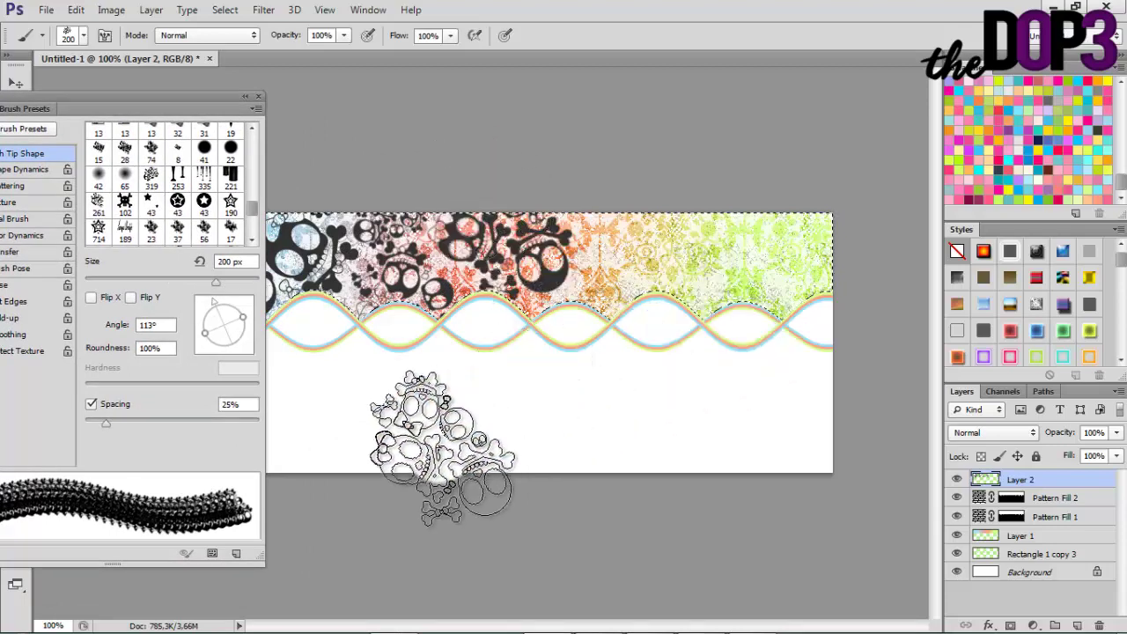
Rotate the skull brush tip to 171° and stamp it over the remaining right part of the selected area
{"action": "mouse_move", "coordinate": [216, 334]}
{"action": "left_mouse_down"}
{"action": "mouse_move", "coordinate": [189, 310]}
{"action": "mouse_move", "coordinate": [190, 320]}
{"action": "left_mouse_up"}
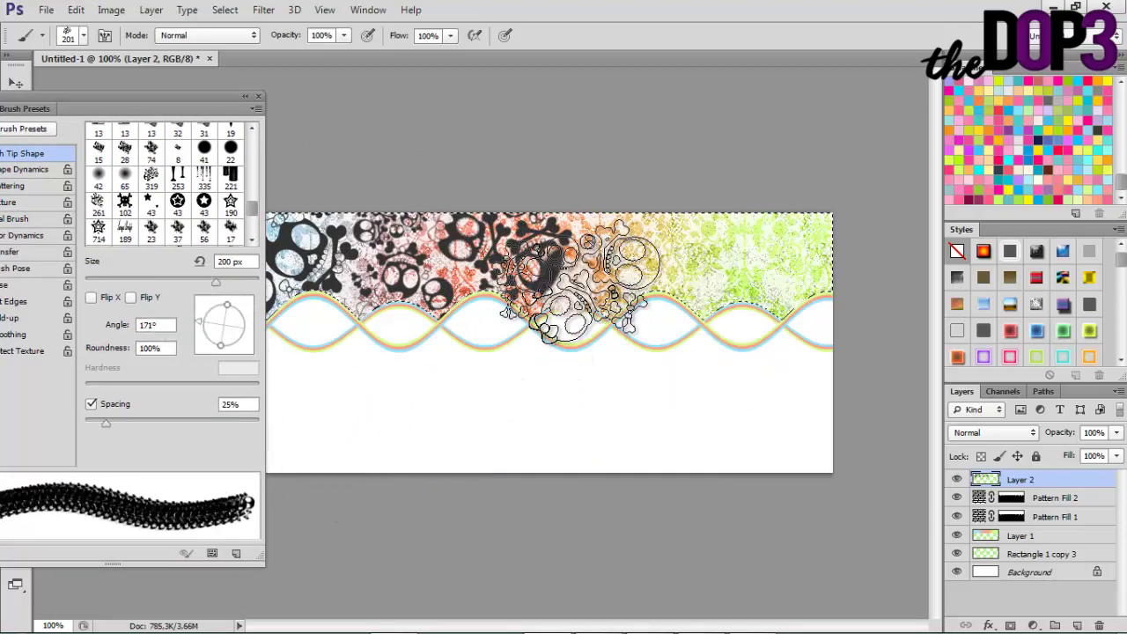
{"action": "left_click", "coordinate": [704, 269]}
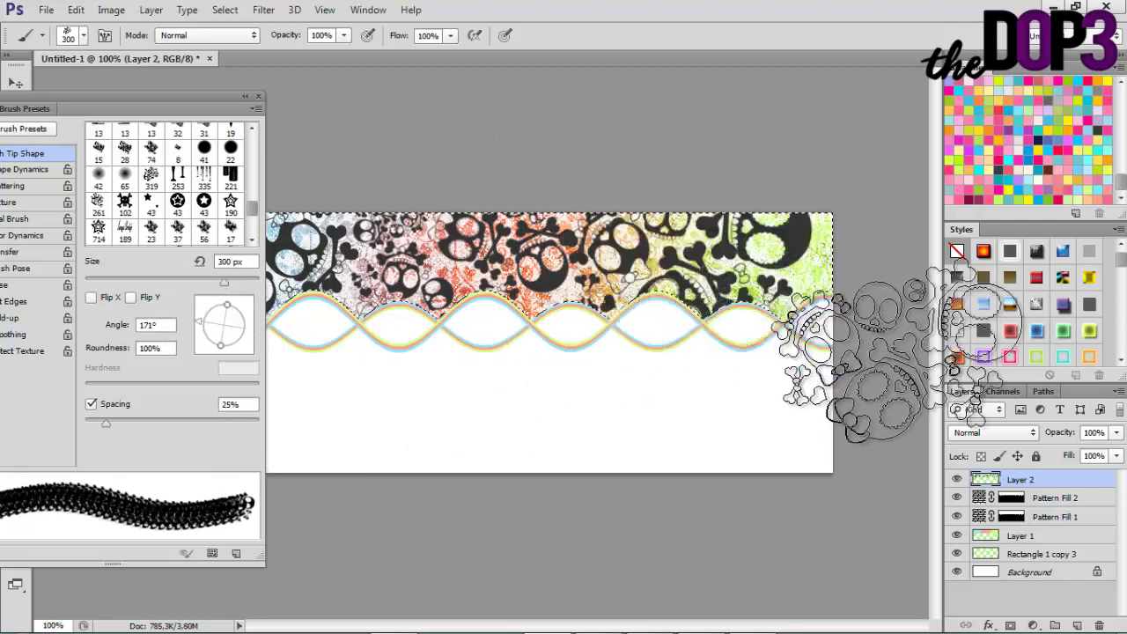
Reduce the skull brush size to 150 px and close the brush settings
{"action": "key", "text": "bracketleft"}
{"action": "key", "text": "bracketleft"}
{"action": "key", "text": "bracketleft"}
{"action": "key", "text": "bracketleft"}
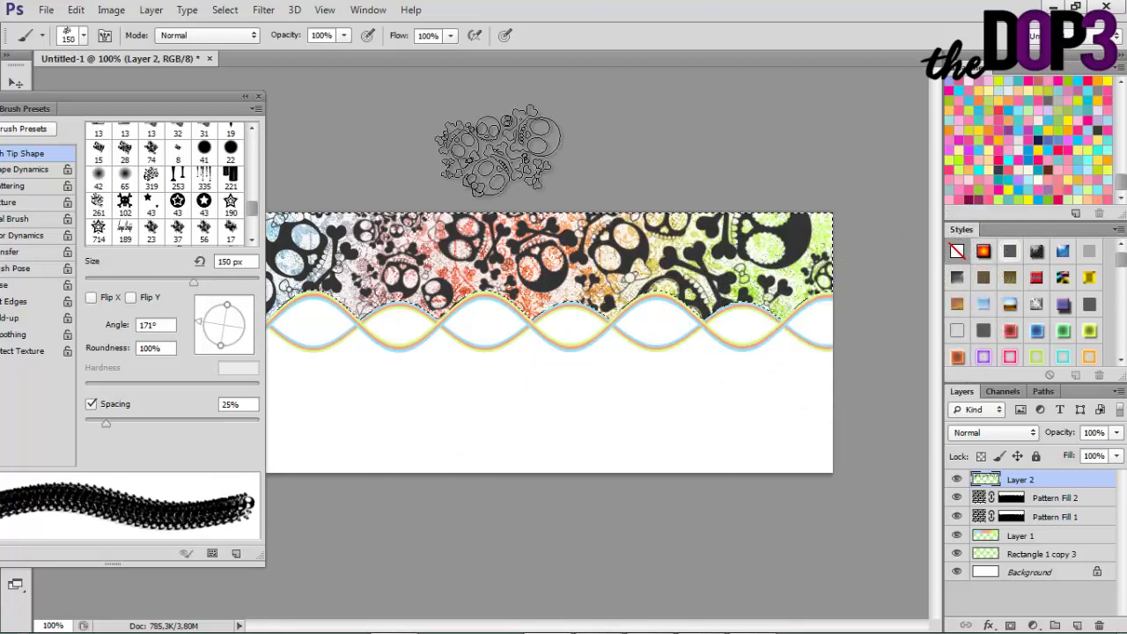
{"action": "left_click", "coordinate": [258, 96]}
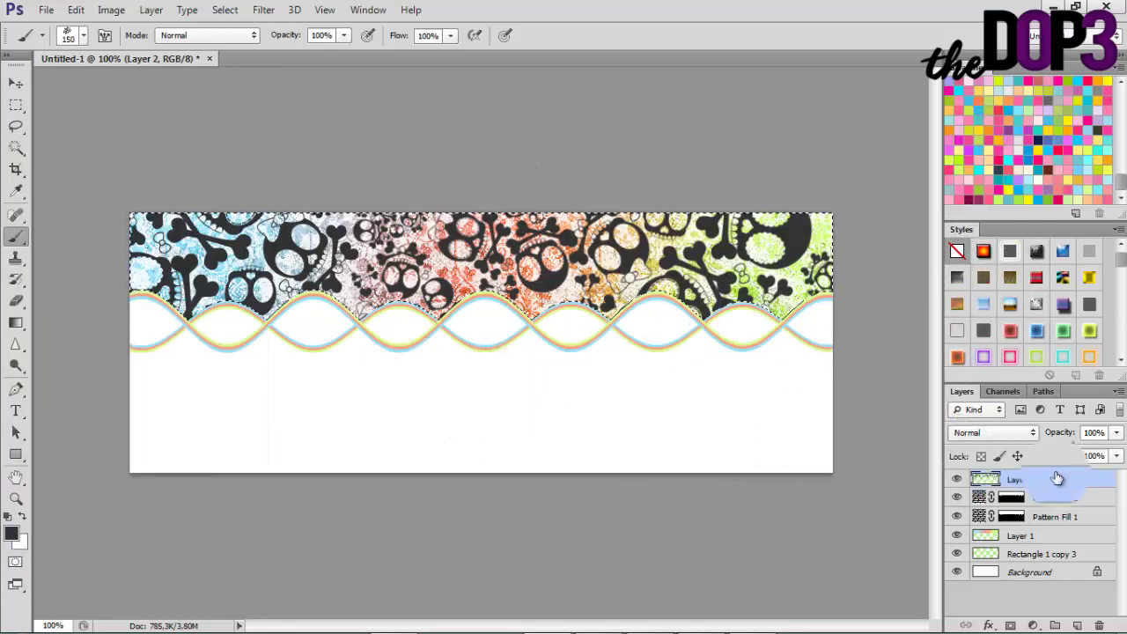
Try several preset styles on the skull artwork in Layer 2, ending with the pink stroke and glow style
{"action": "left_click", "coordinate": [1010, 253]}
{"action": "left_click", "coordinate": [1088, 252]}
{"action": "left_click", "coordinate": [1058, 280]}
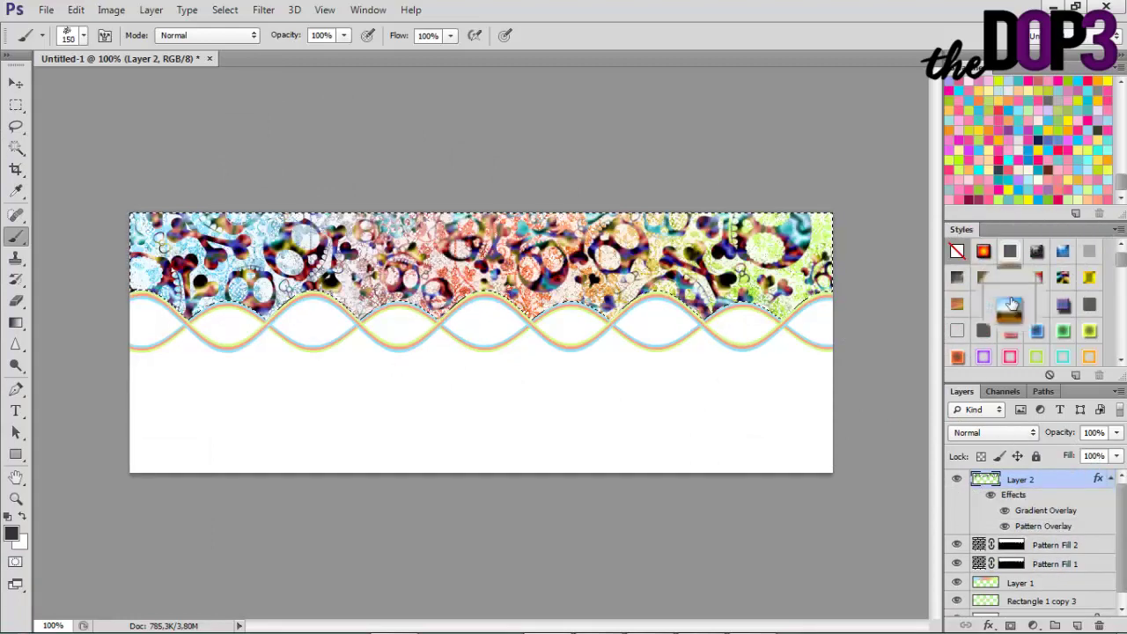
{"action": "left_click", "coordinate": [1031, 332]}
{"action": "left_click", "coordinate": [1012, 357]}
Browse the remaining preset styles and remove the applied style from the skull artwork in Layer 2
{"action": "scroll", "coordinate": [1059, 317], "scroll_direction": "down", "scroll_amount": 1}
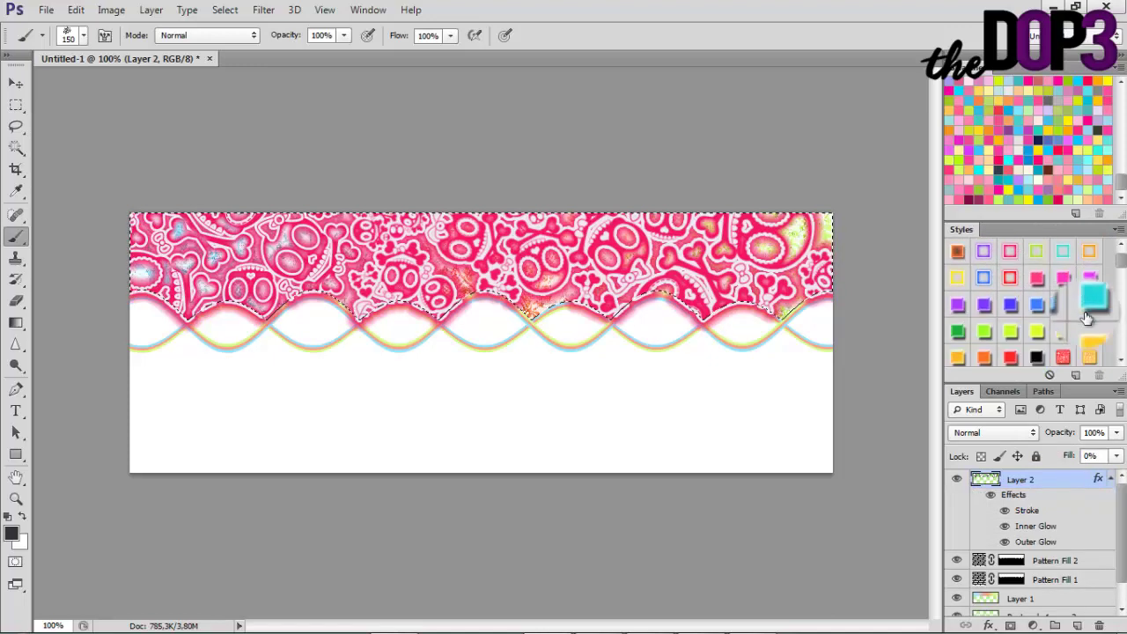
{"action": "scroll", "coordinate": [1061, 317], "scroll_direction": "down", "scroll_amount": 1}
{"action": "left_click", "coordinate": [18, 82]}
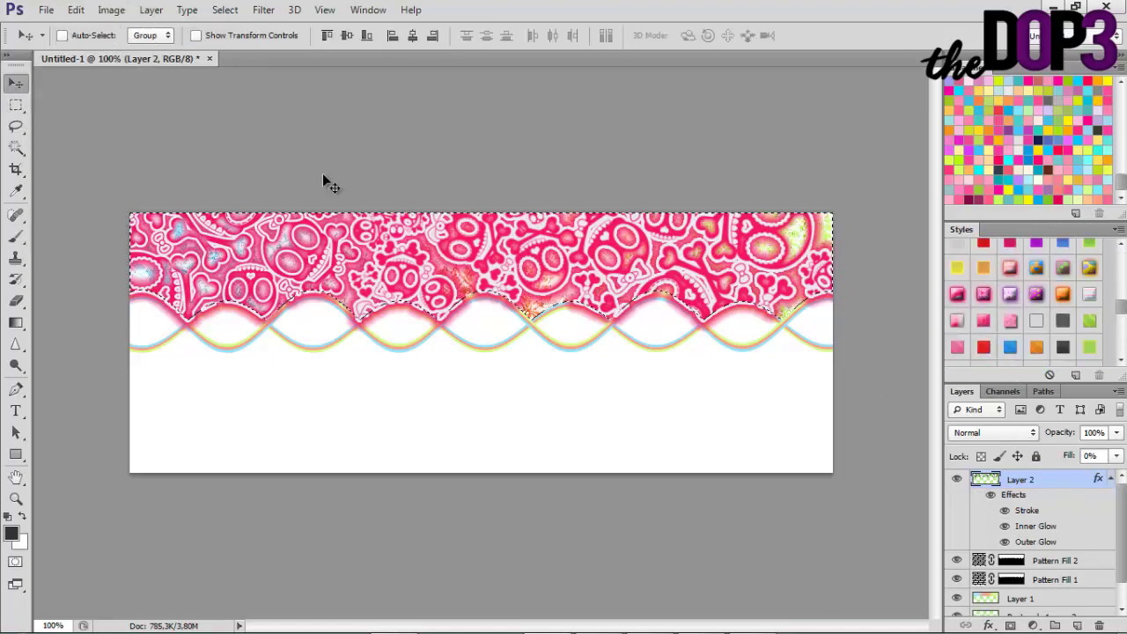
{"action": "scroll", "coordinate": [1111, 298], "scroll_direction": "up", "scroll_amount": 3}
{"action": "scroll", "coordinate": [1111, 297], "scroll_direction": "down", "scroll_amount": 2}
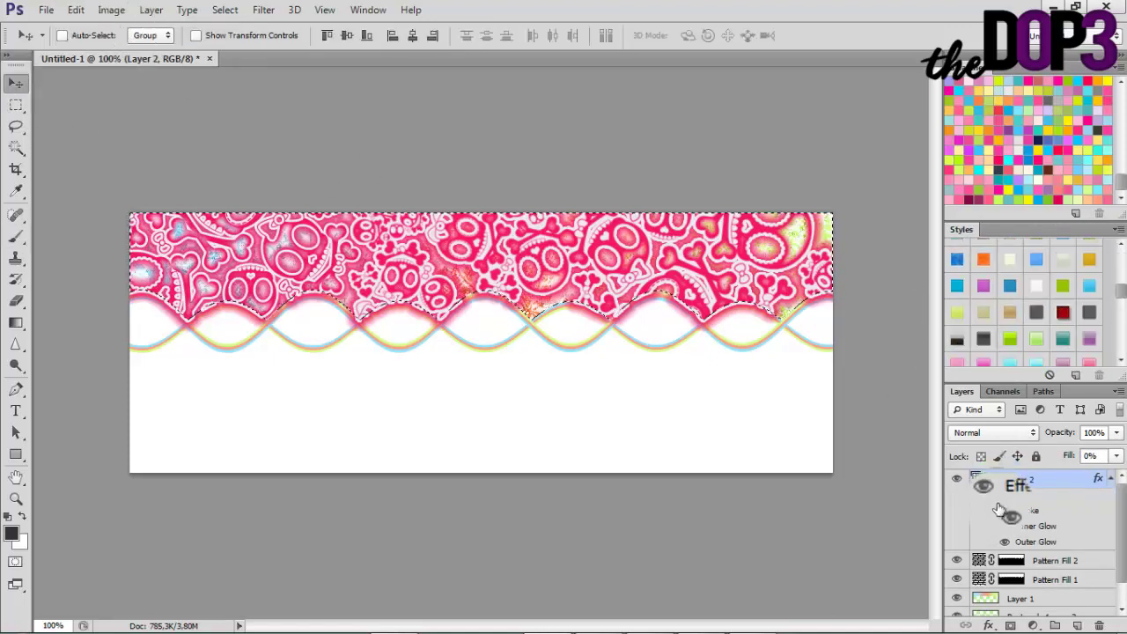
{"action": "left_click_drag", "start_coordinate": [1048, 481], "coordinate": [1054, 487]}
{"action": "scroll", "coordinate": [1061, 299], "scroll_direction": "up", "scroll_amount": 4}
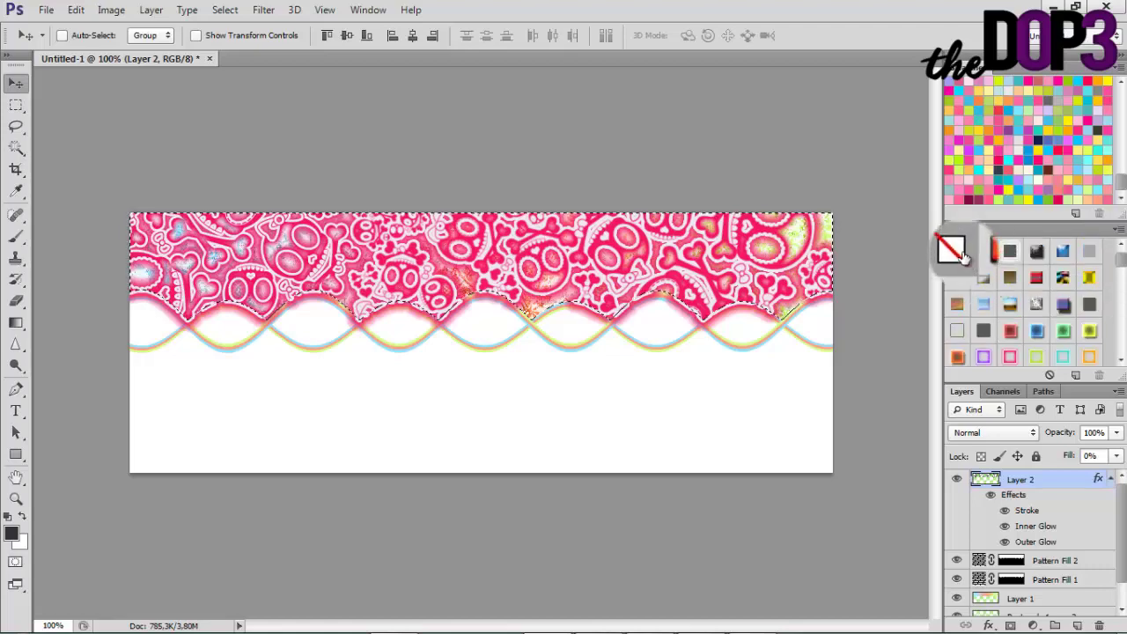
{"action": "left_click", "coordinate": [957, 250]}
Add a dark grey Color Overlay to the skull artwork in Layer 2
{"action": "double_click", "coordinate": [1048, 478]}
{"action": "left_click_drag", "start_coordinate": [605, 156], "coordinate": [867, 166]}
{"action": "left_click", "coordinate": [700, 368]}
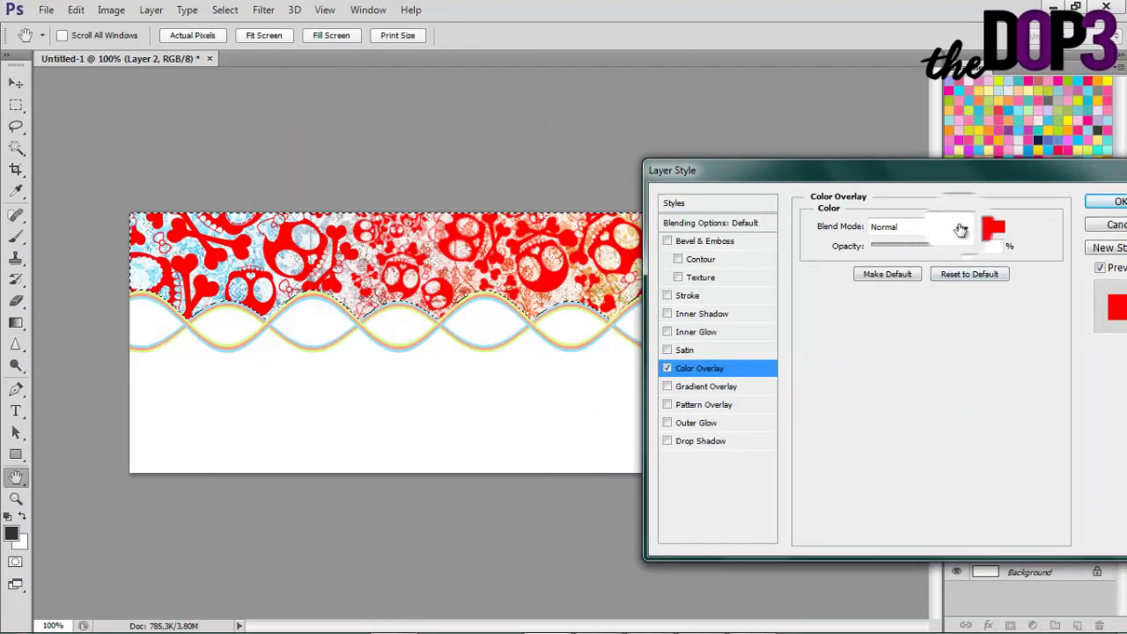
{"action": "left_click", "coordinate": [992, 227]}
{"action": "left_click", "coordinate": [534, 270]}
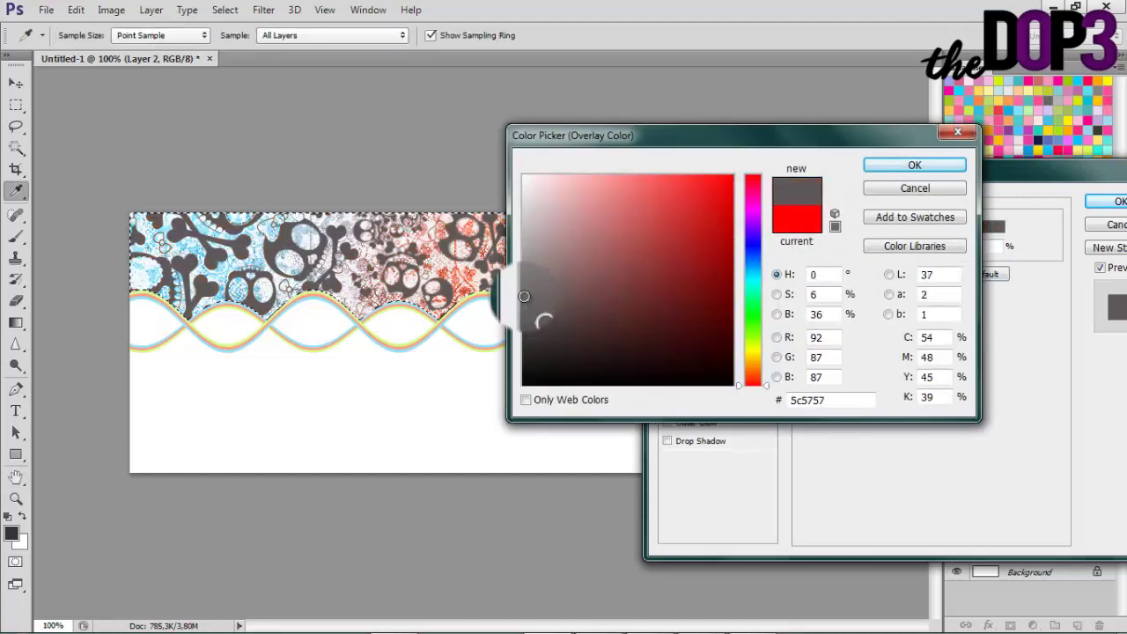
{"action": "left_click", "coordinate": [889, 164]}
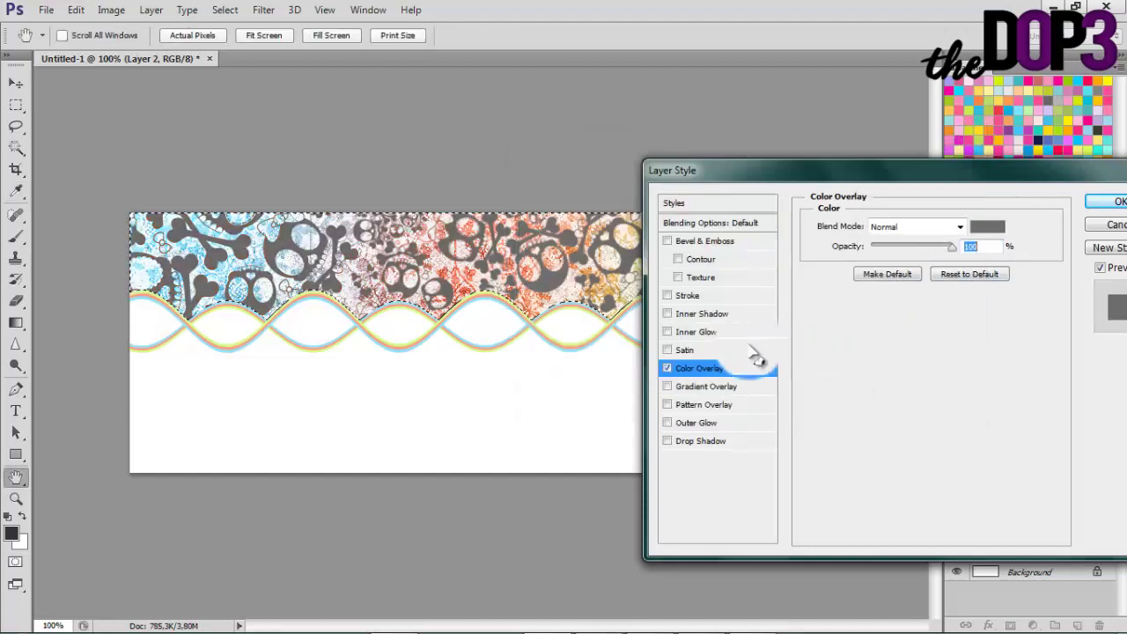
Add a 1 px outside stroke filled with the linear blue, orange and green gradient at an angle of 0°
{"action": "left_click", "coordinate": [696, 297]}
{"action": "left_click", "coordinate": [880, 314]}
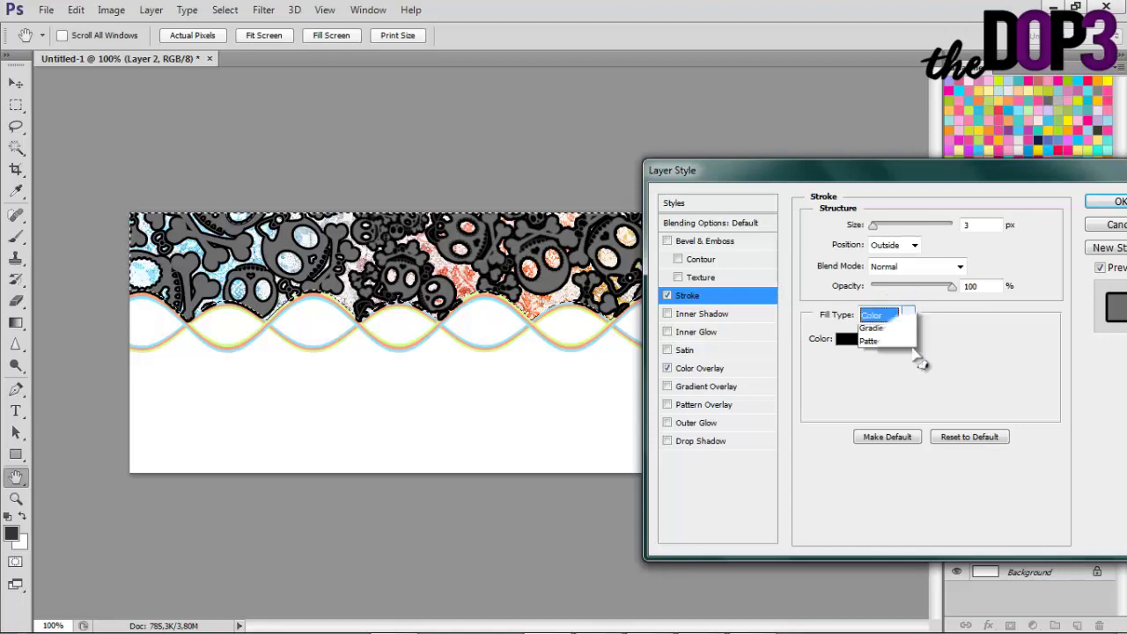
{"action": "left_click", "coordinate": [878, 323]}
{"action": "left_click", "coordinate": [940, 339]}
{"action": "left_click", "coordinate": [901, 438]}
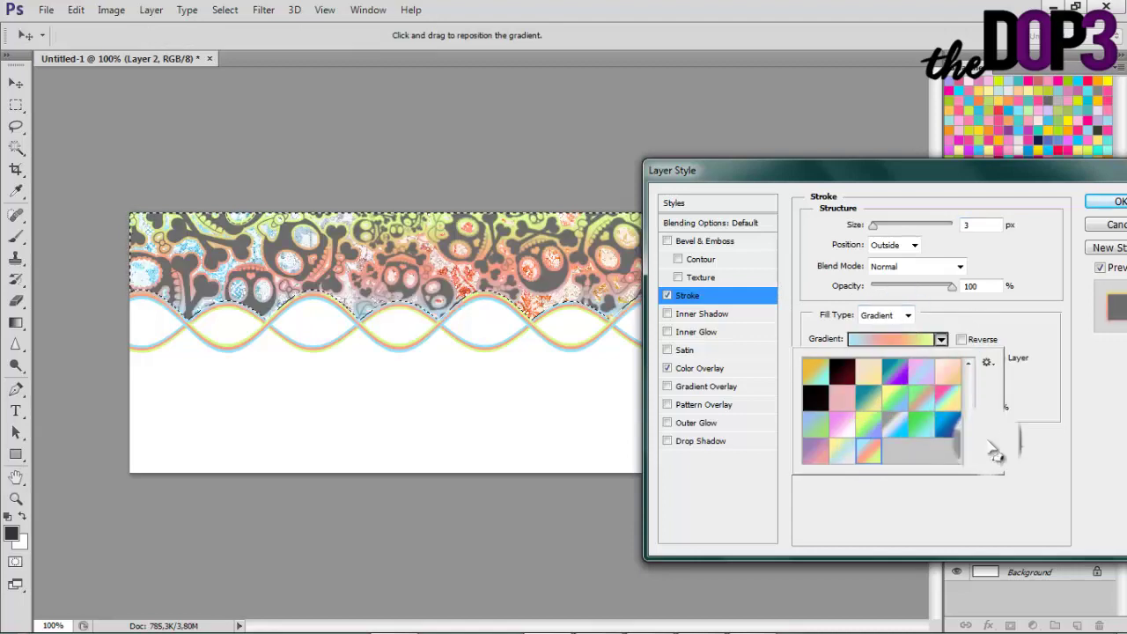
{"action": "left_click", "coordinate": [1002, 456]}
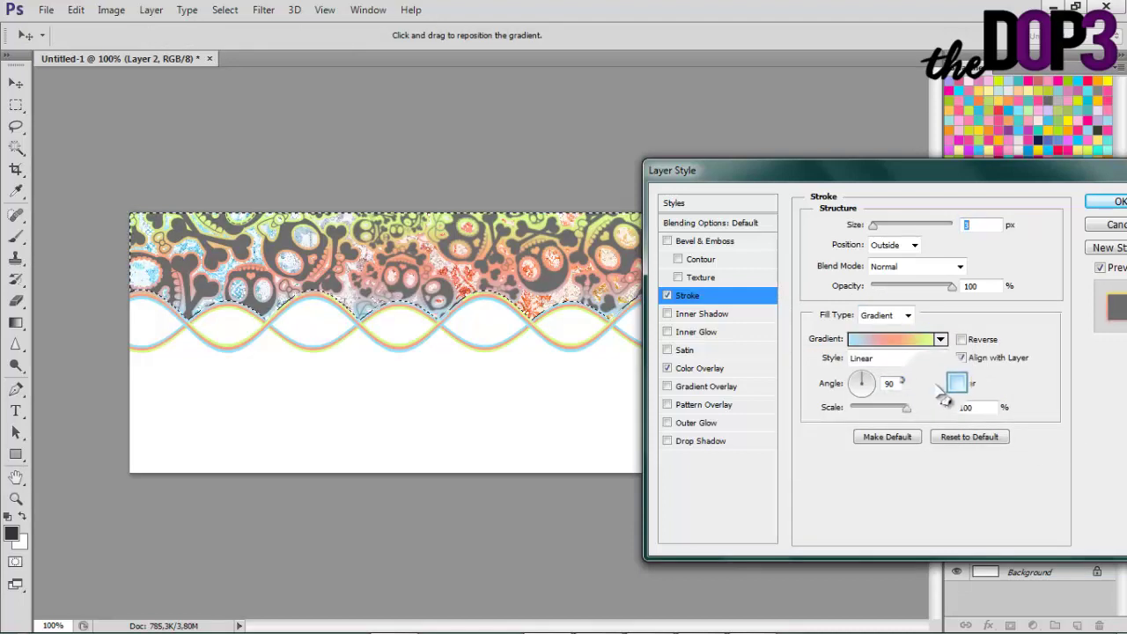
{"action": "left_click", "coordinate": [894, 316]}
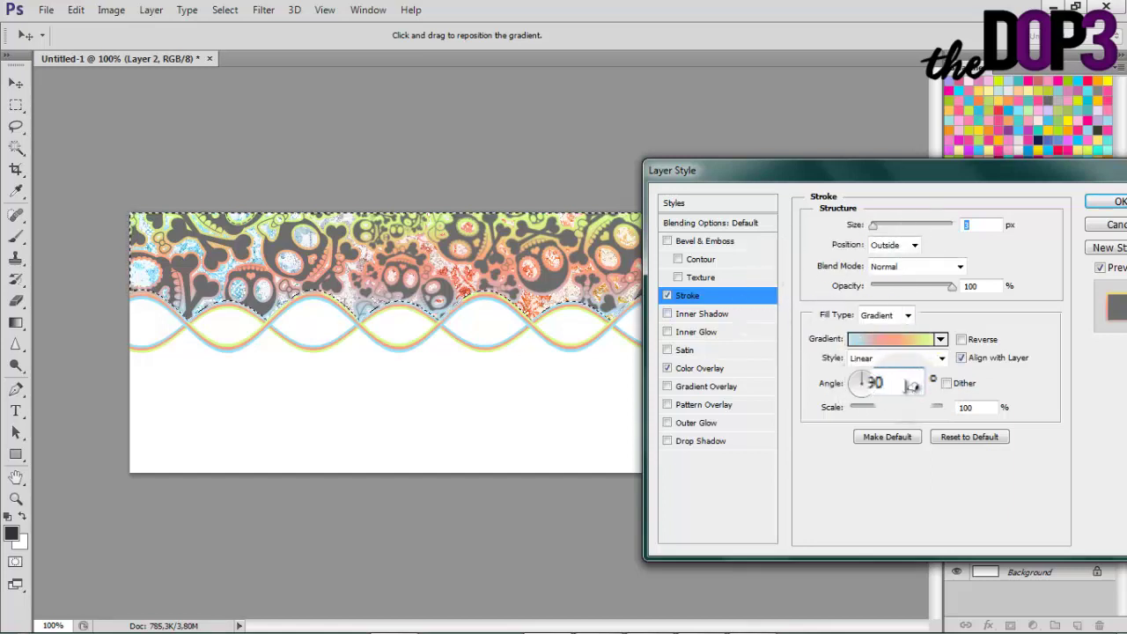
{"action": "left_click_drag", "start_coordinate": [904, 384], "coordinate": [797, 386]}
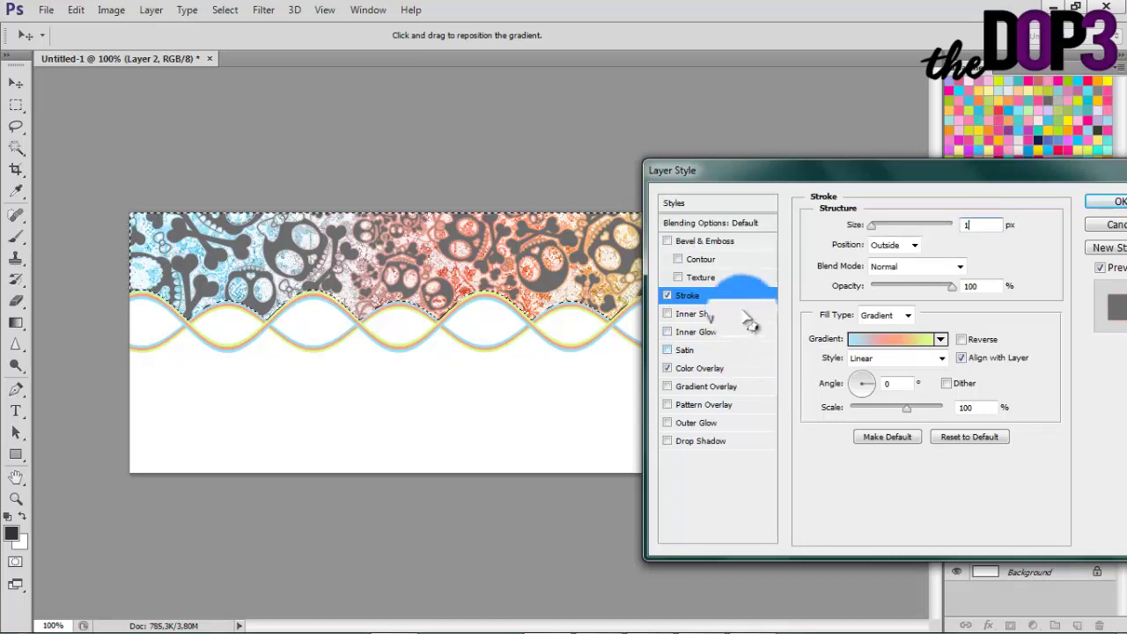
Add a white Inner Glow in Soft Light mode with Center as the source and a size of 18 px
{"action": "left_click", "coordinate": [700, 332]}
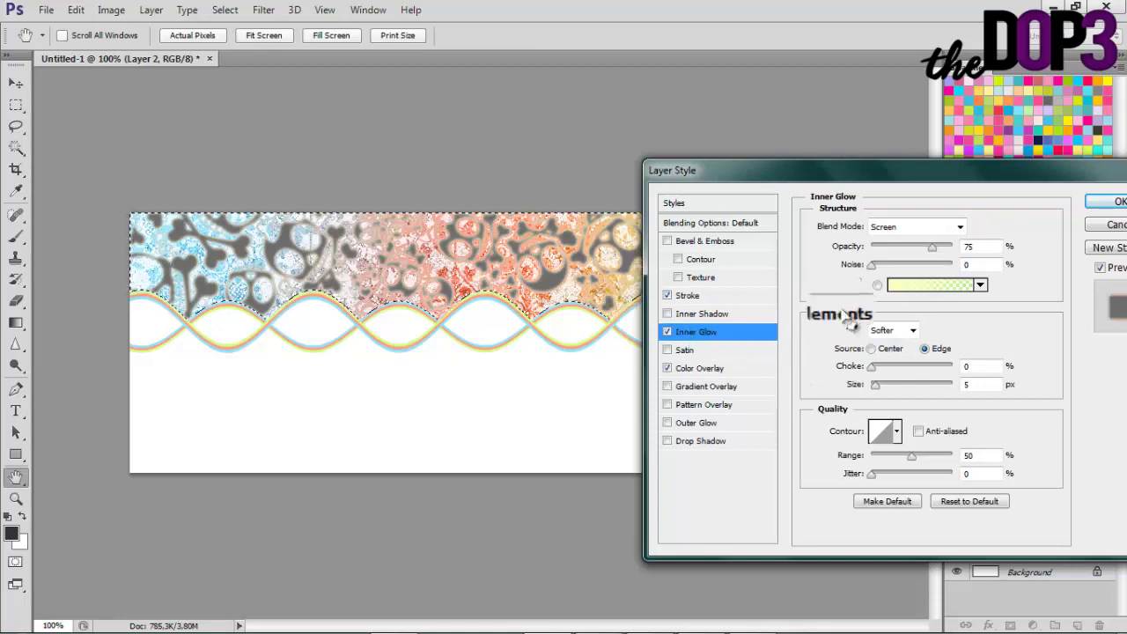
{"action": "left_click", "coordinate": [916, 227]}
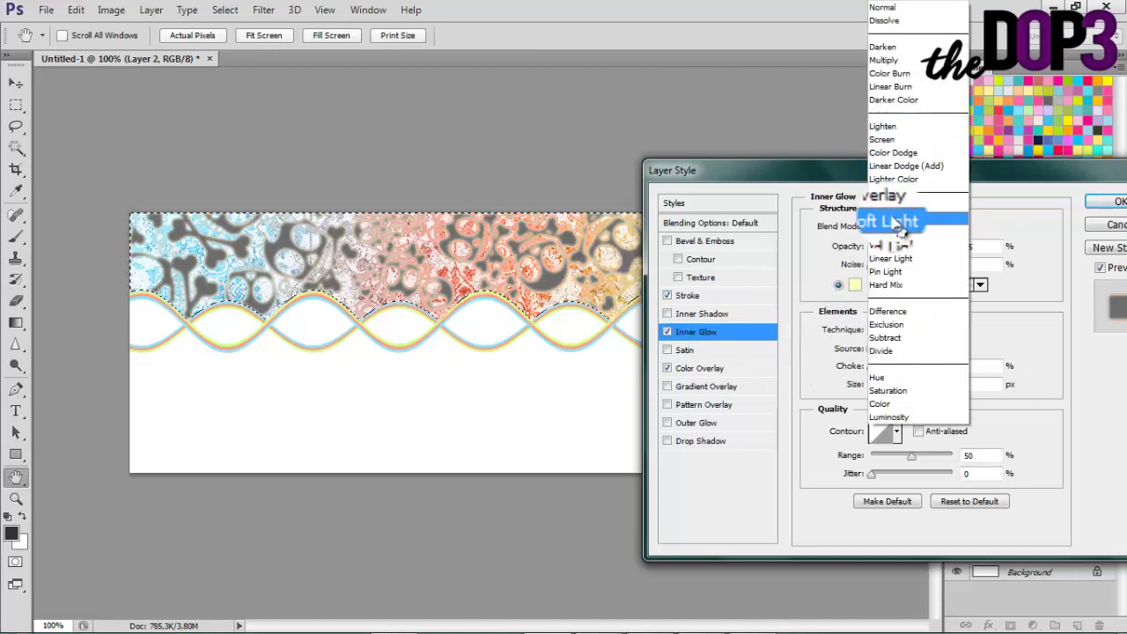
{"action": "left_click", "coordinate": [895, 227]}
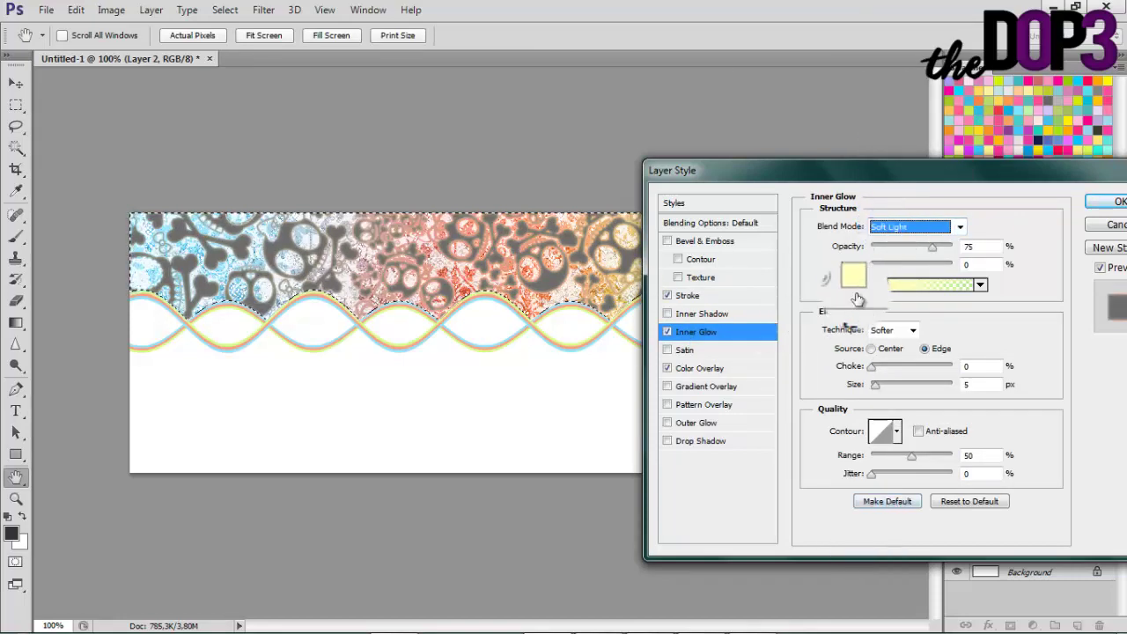
{"action": "left_click", "coordinate": [853, 276]}
{"action": "left_click", "coordinate": [915, 165]}
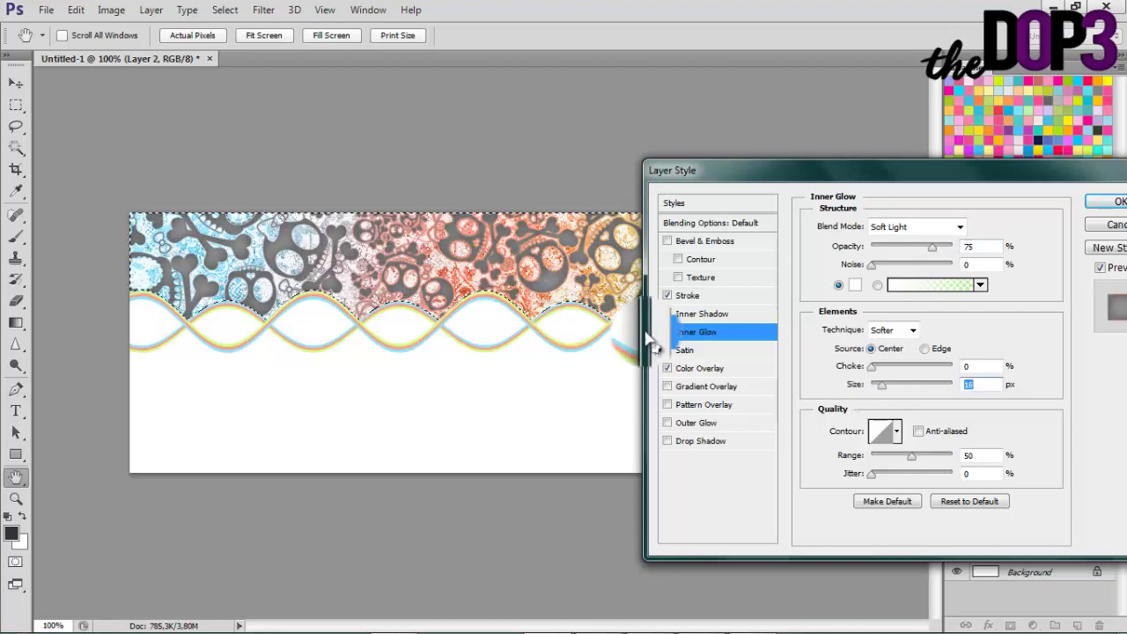
{"action": "left_click", "coordinate": [669, 333]}
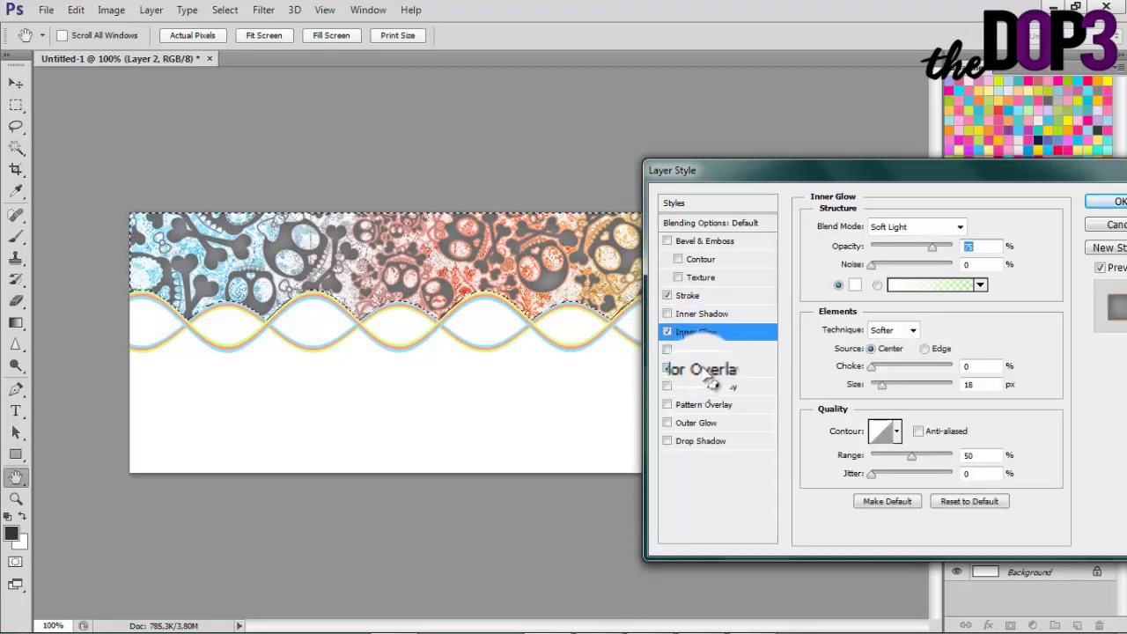
Add a black Color Burn drop shadow with 100% opacity, 0 px distance, 4% spread and 9 px size
{"action": "left_click", "coordinate": [705, 444]}
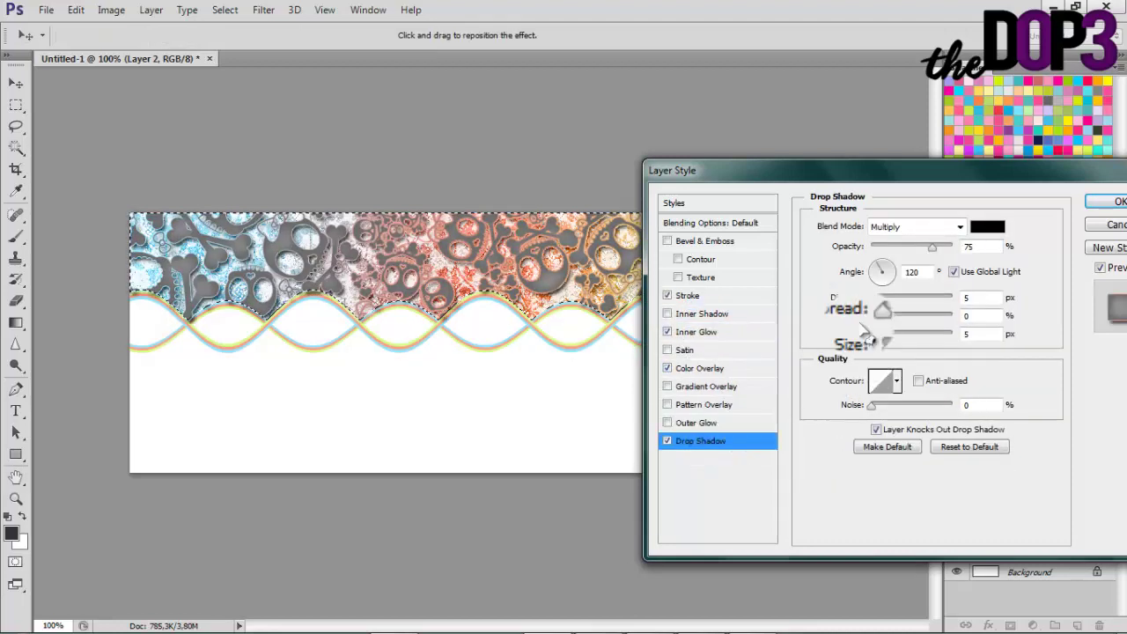
{"action": "left_click", "coordinate": [902, 229]}
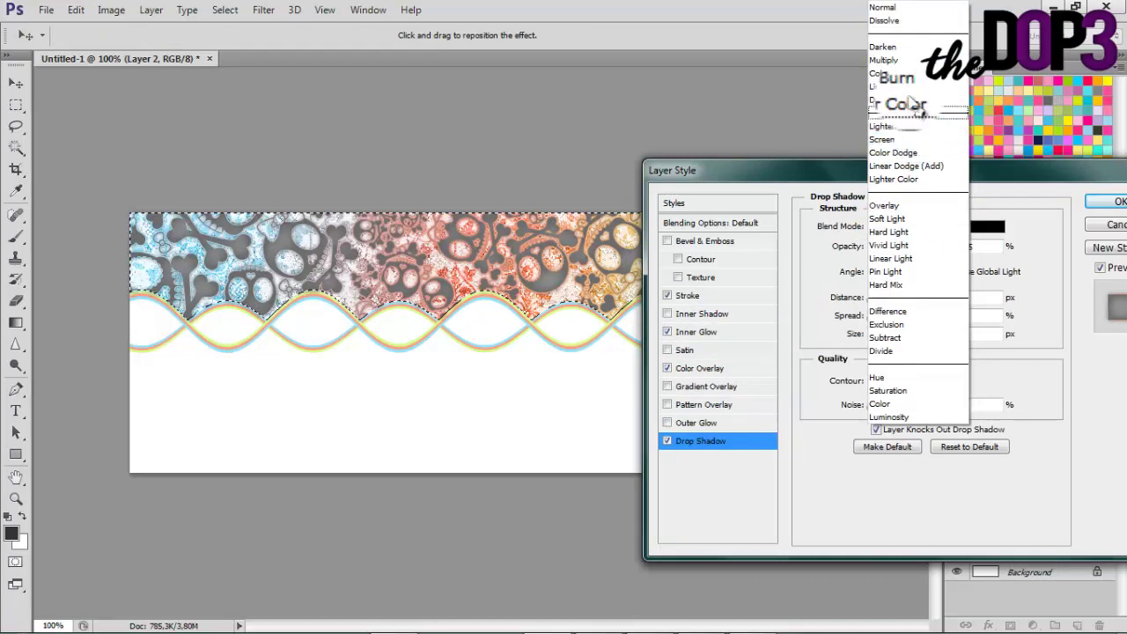
{"action": "left_click", "coordinate": [891, 74]}
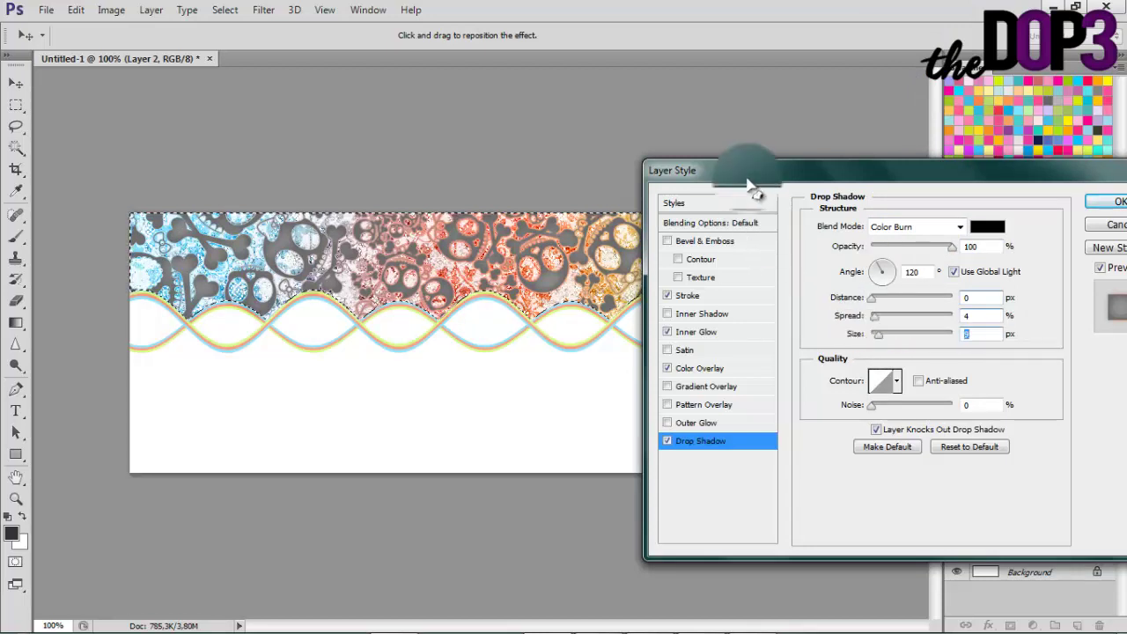
{"action": "left_click_drag", "start_coordinate": [751, 172], "coordinate": [810, 179]}
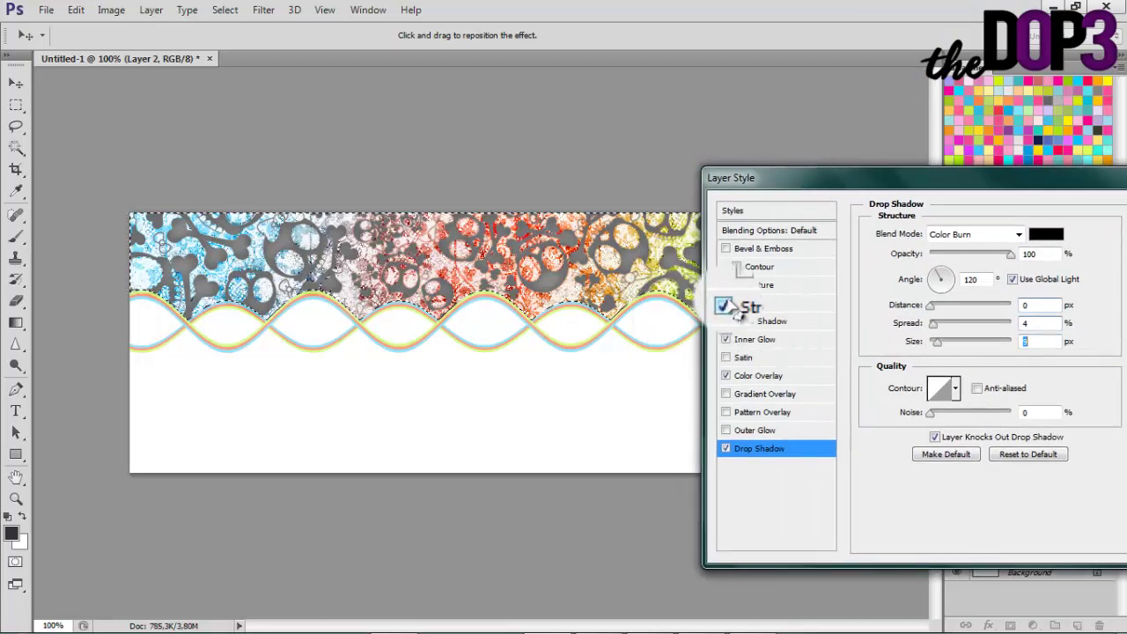
{"action": "left_click_drag", "start_coordinate": [841, 178], "coordinate": [786, 145]}
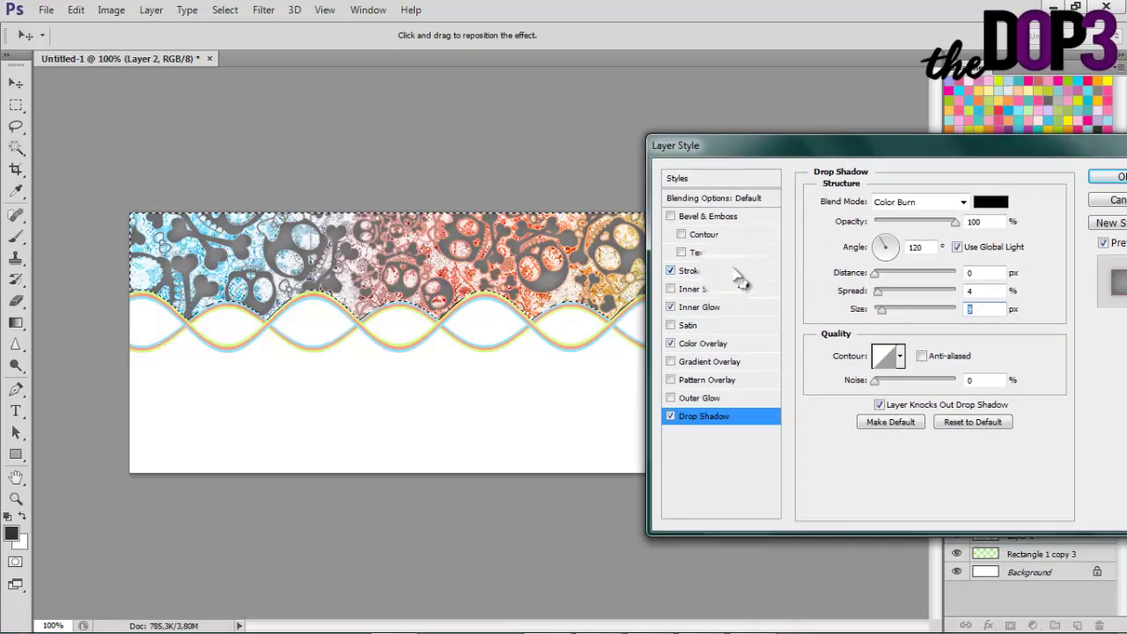
Try black diagonal patterns as the stroke fill, with a stroke size of up to 3 px
{"action": "left_click", "coordinate": [735, 272]}
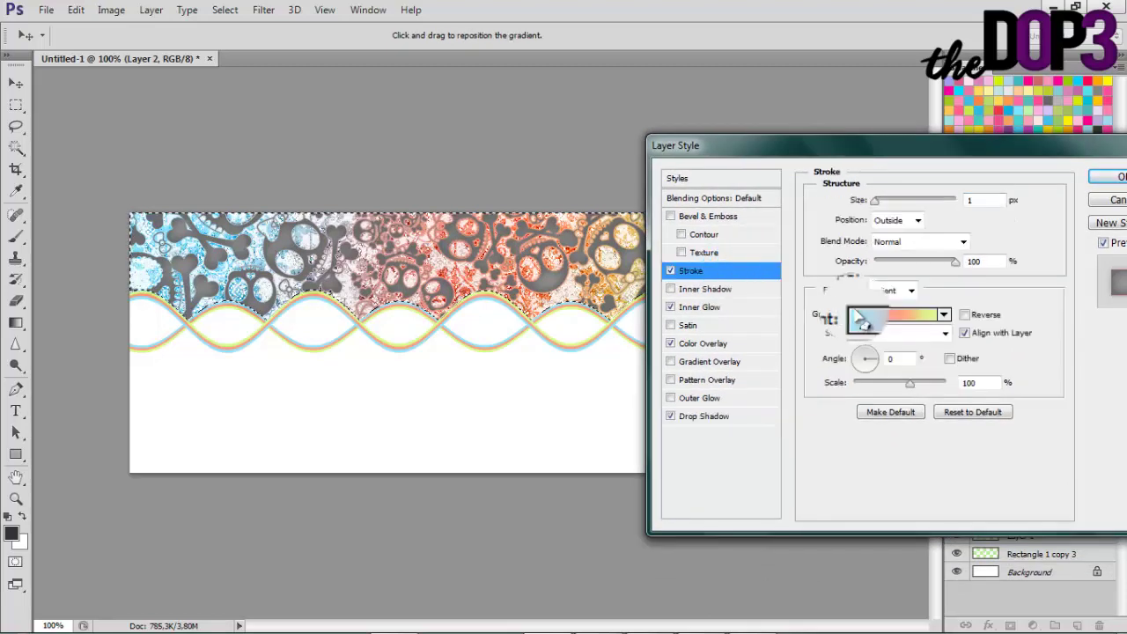
{"action": "left_click", "coordinate": [909, 293]}
{"action": "left_click", "coordinate": [880, 325]}
{"action": "left_click", "coordinate": [899, 333]}
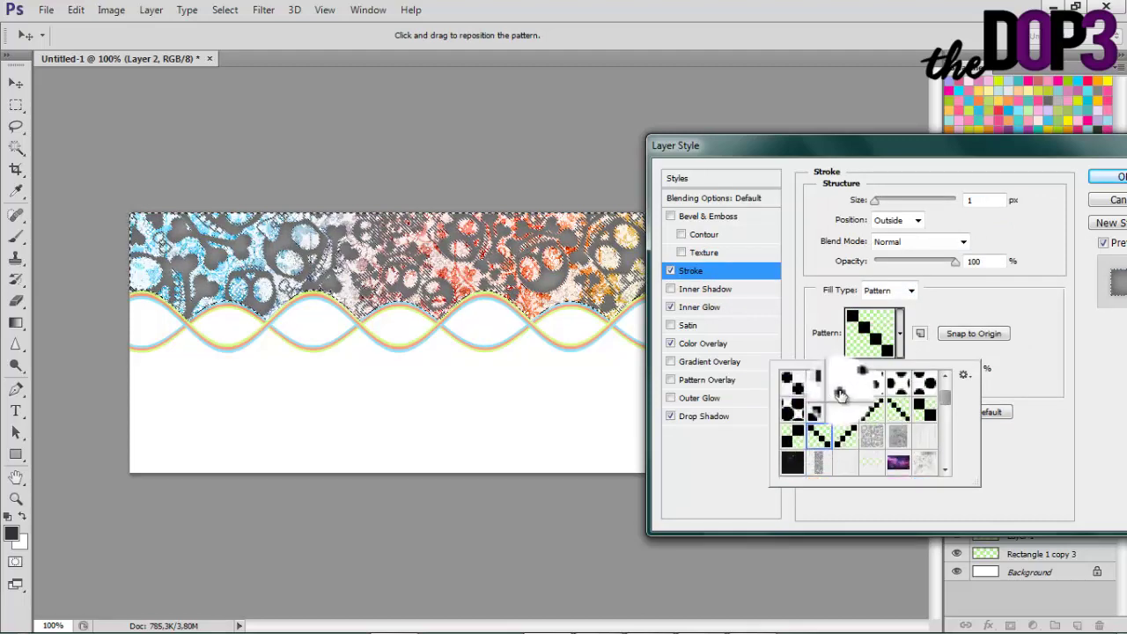
{"action": "left_click", "coordinate": [874, 388]}
{"action": "left_click", "coordinate": [844, 393]}
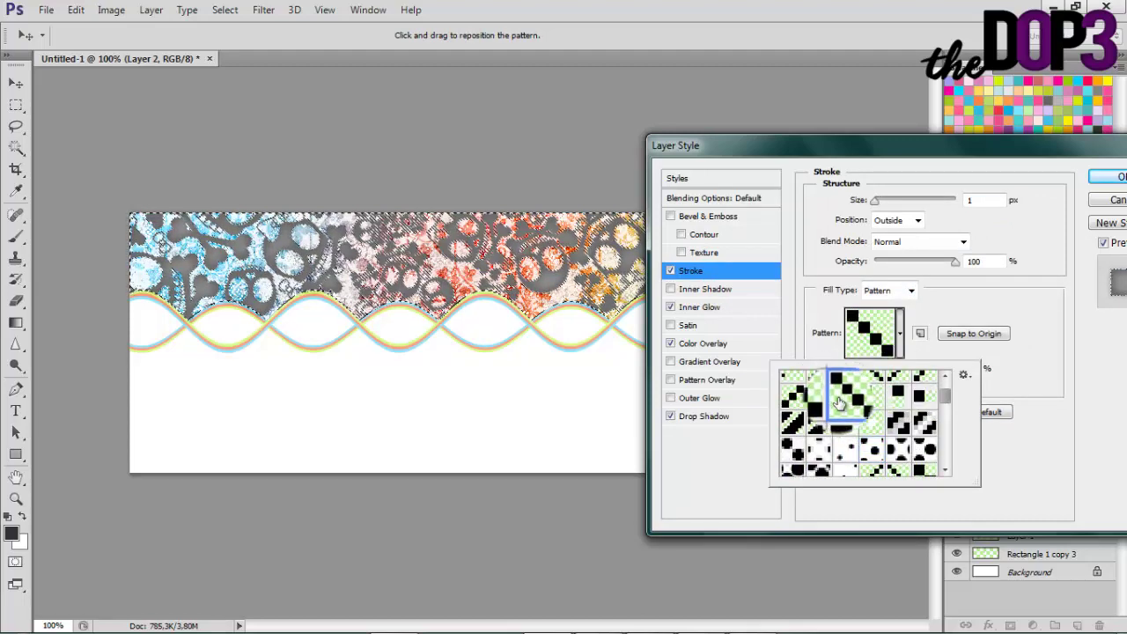
{"action": "left_click", "coordinate": [924, 308]}
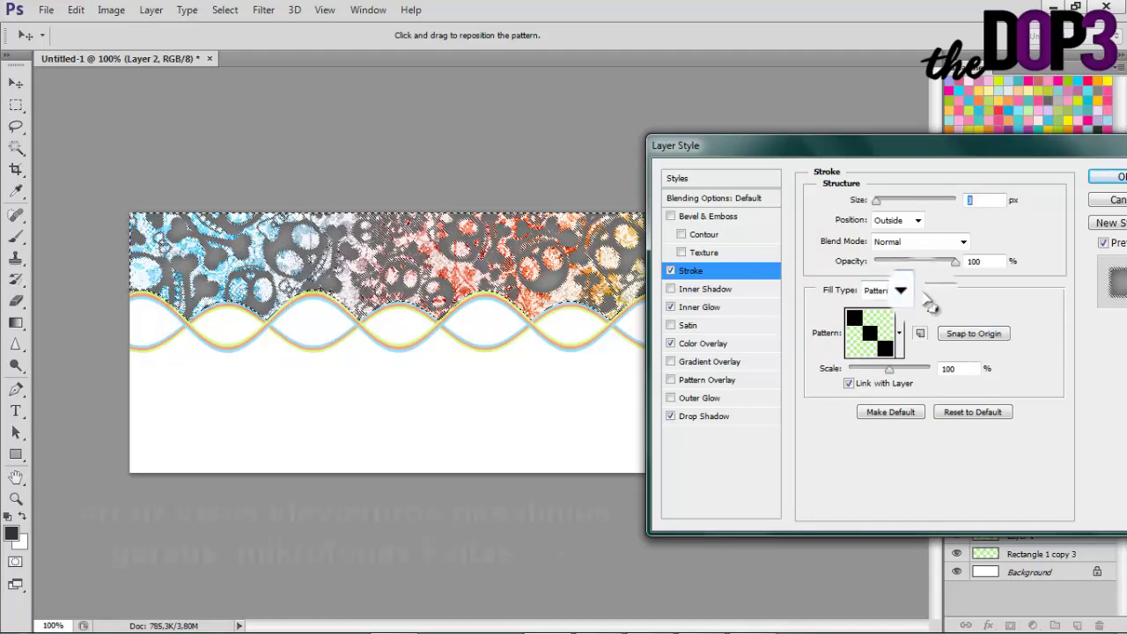
Return the stroke to the gradient fill with a size of 1 px and apply the layer style
{"action": "left_click", "coordinate": [899, 289]}
{"action": "left_click", "coordinate": [876, 269]}
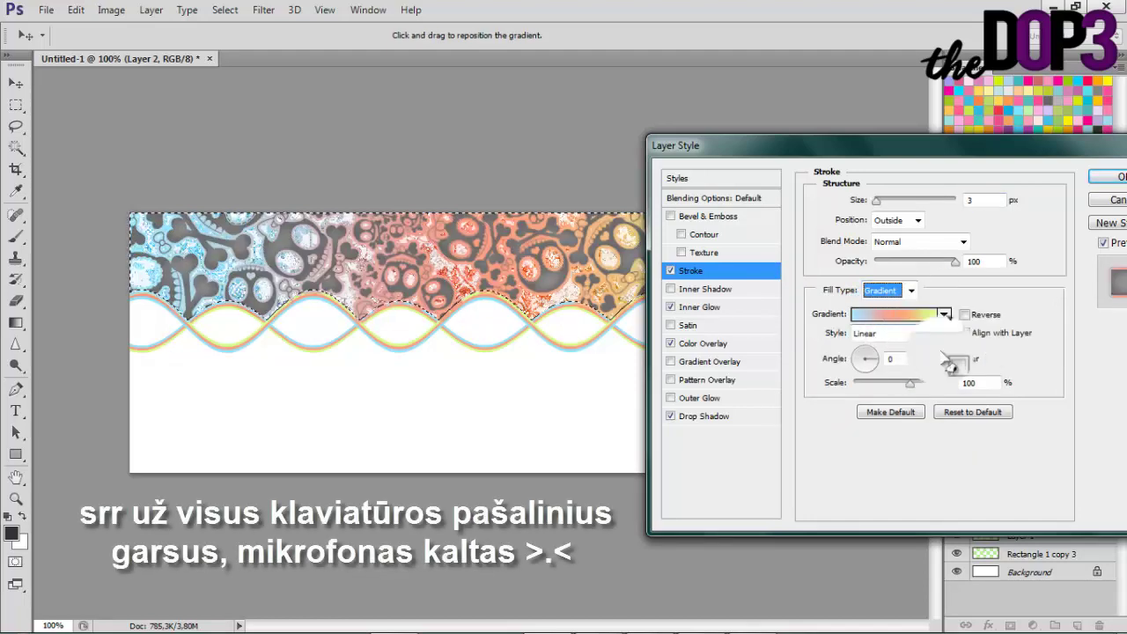
{"action": "left_click_drag", "start_coordinate": [973, 201], "coordinate": [908, 225]}
{"action": "type", "text": "1"}
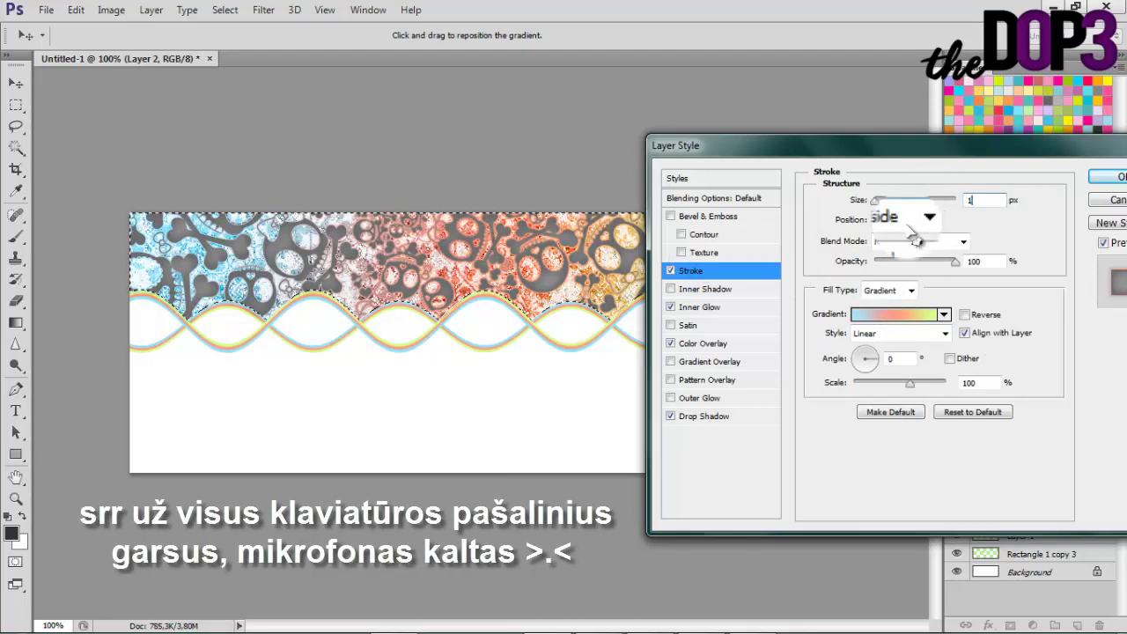
{"action": "left_click_drag", "start_coordinate": [845, 144], "coordinate": [660, 141]}
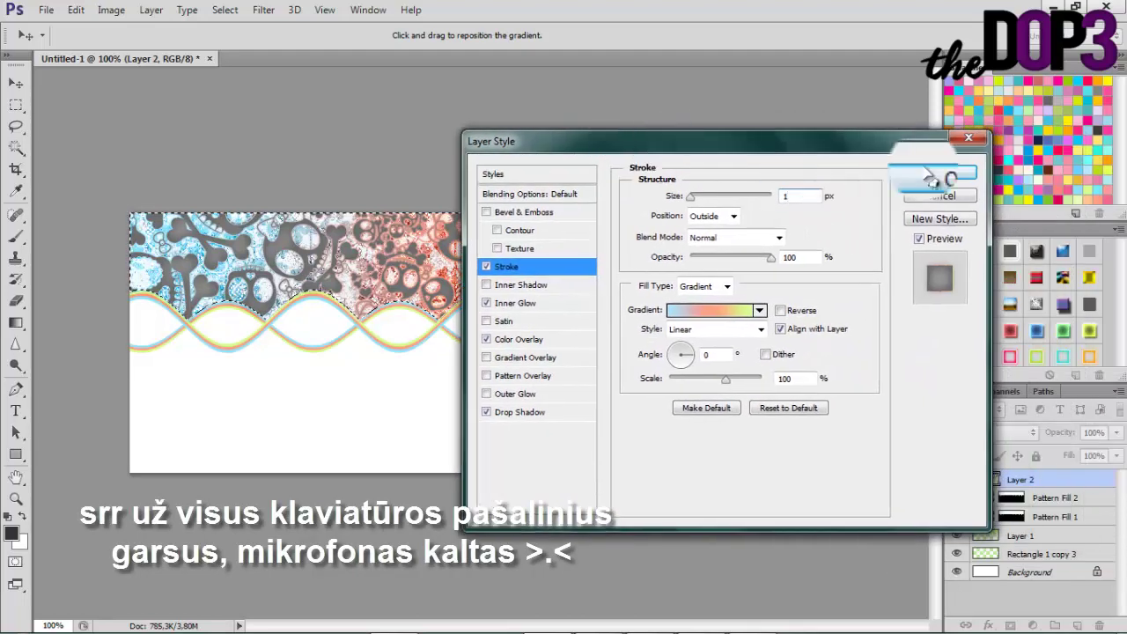
{"action": "left_click", "coordinate": [1067, 176]}
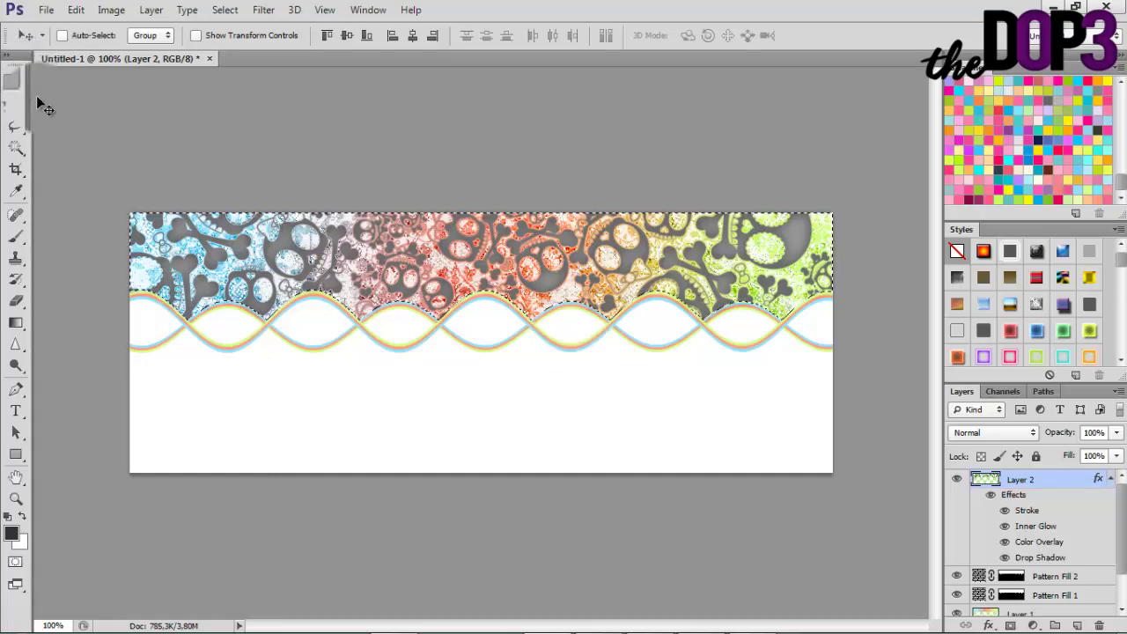
Deselect the skull area with the Magic Wand tool active
{"action": "right_click", "coordinate": [411, 209]}
{"action": "key", "text": "Escape"}
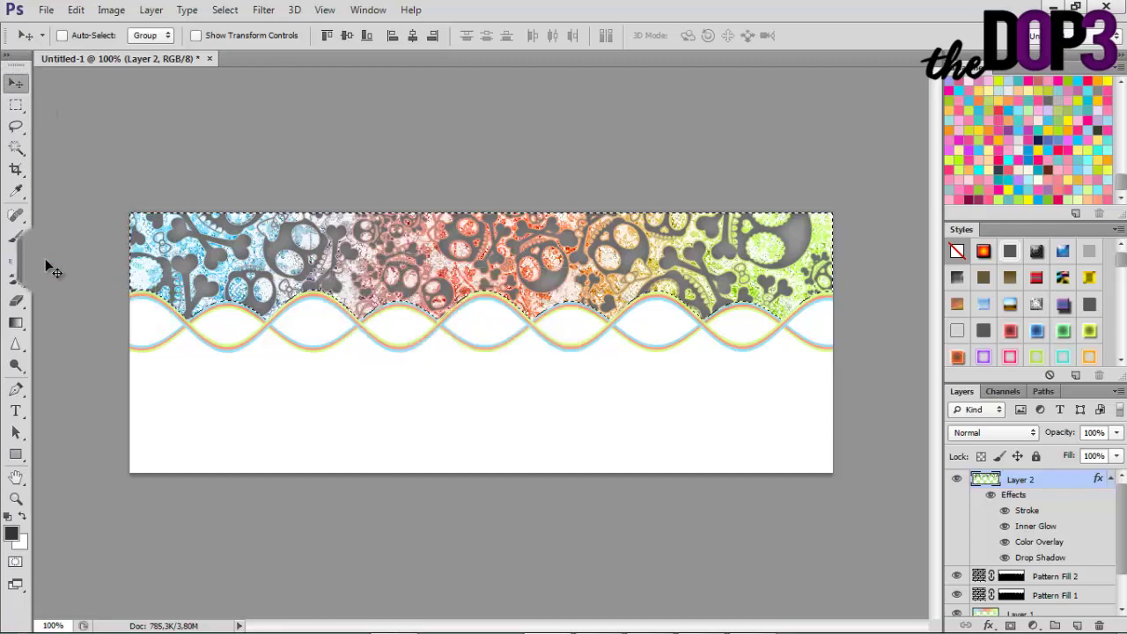
{"action": "left_click", "coordinate": [17, 149]}
{"action": "right_click", "coordinate": [315, 290]}
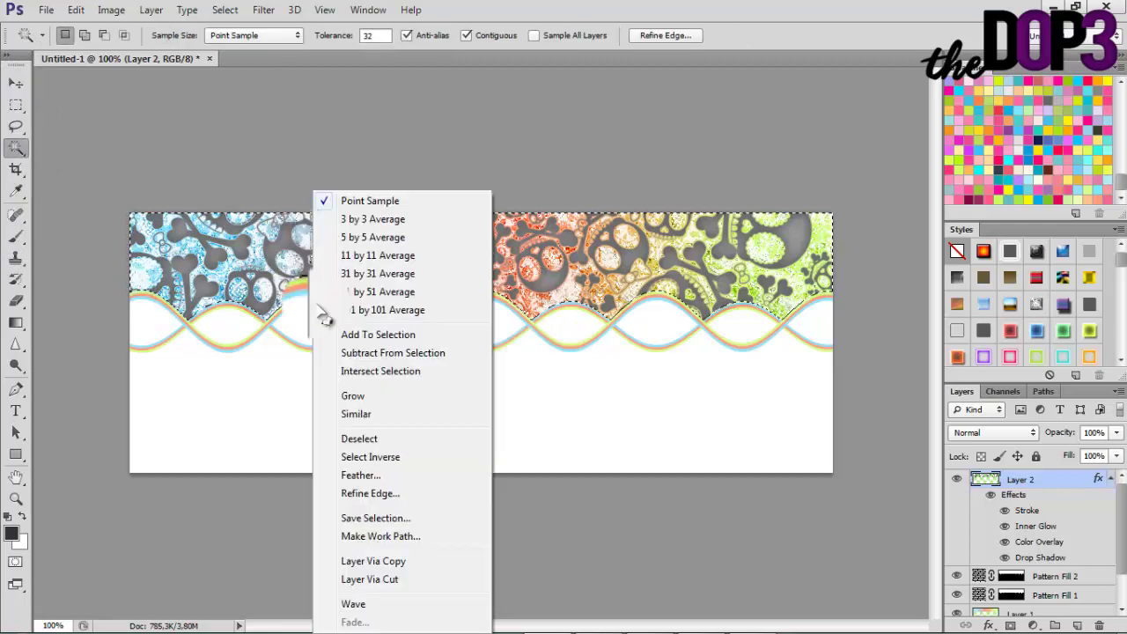
{"action": "left_click", "coordinate": [391, 439]}
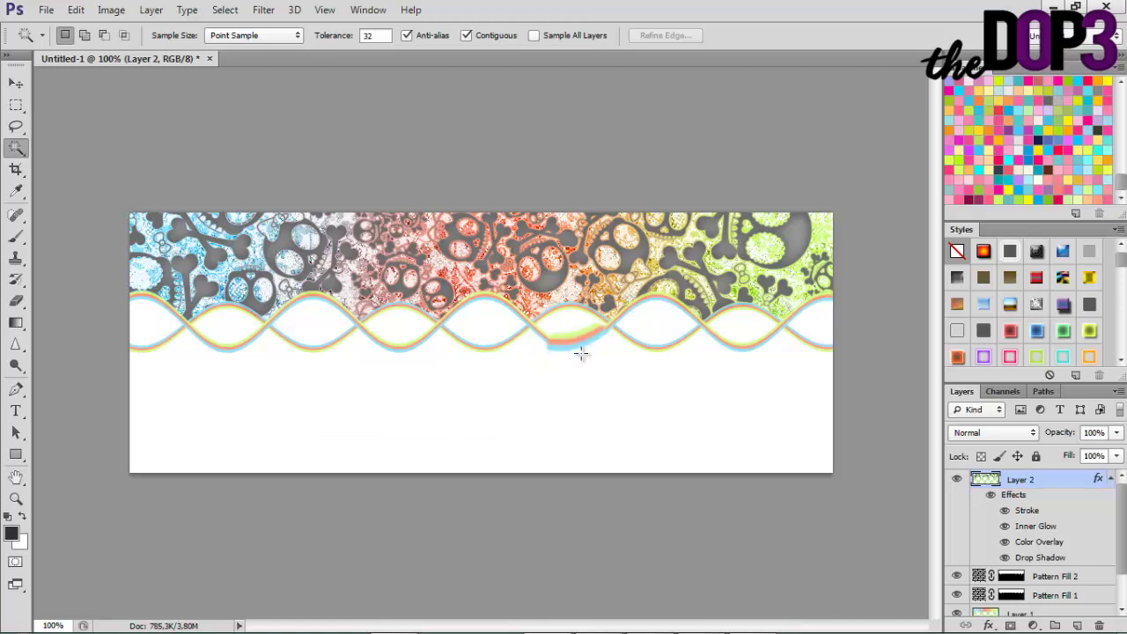
Select the blank white area below the wavy stripes, based on the Rectangle 1 copy 3 layer
{"action": "scroll", "coordinate": [1023, 538], "scroll_direction": "down", "scroll_amount": 2}
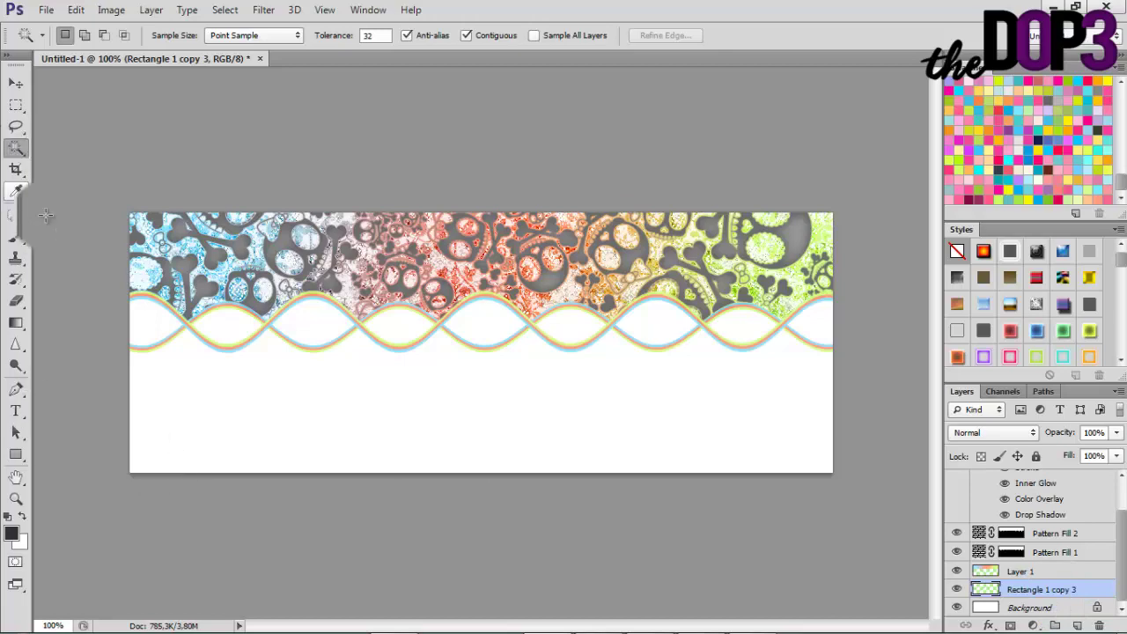
{"action": "left_click_drag", "start_coordinate": [1048, 589], "coordinate": [1081, 626]}
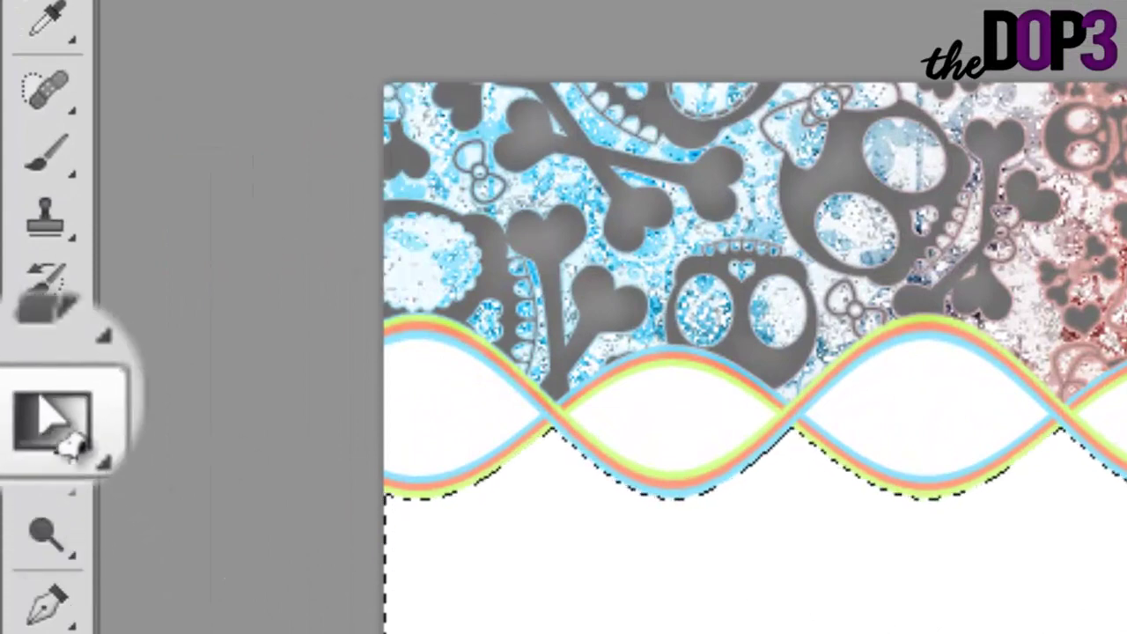
Fill the selected area below the waves with a light grey wood pattern using the Paint Bucket
{"action": "left_click", "coordinate": [71, 445]}
{"action": "left_click", "coordinate": [220, 475]}
{"action": "left_click", "coordinate": [264, 107]}
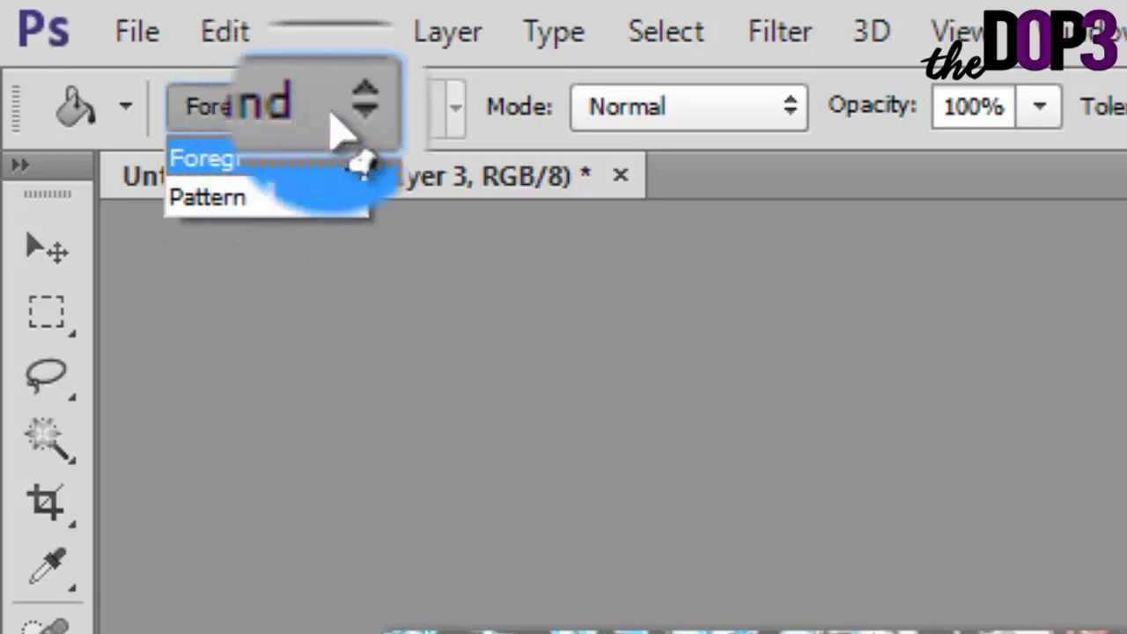
{"action": "left_click", "coordinate": [295, 211]}
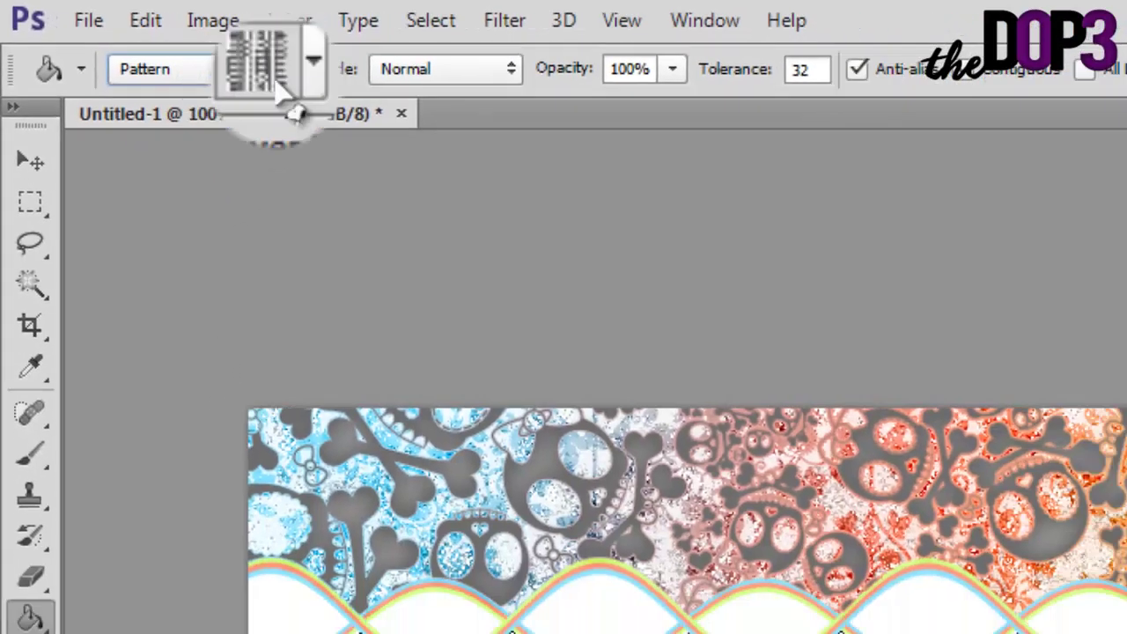
{"action": "left_click", "coordinate": [431, 108]}
{"action": "scroll", "coordinate": [222, 92], "scroll_direction": "down", "scroll_amount": 3}
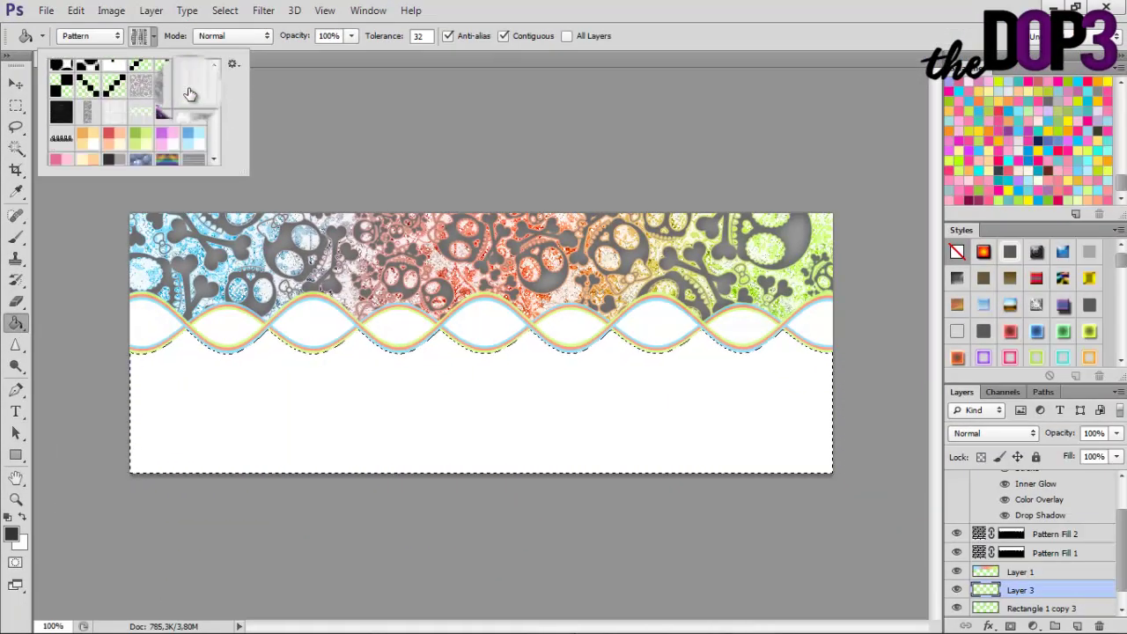
{"action": "left_click", "coordinate": [425, 440]}
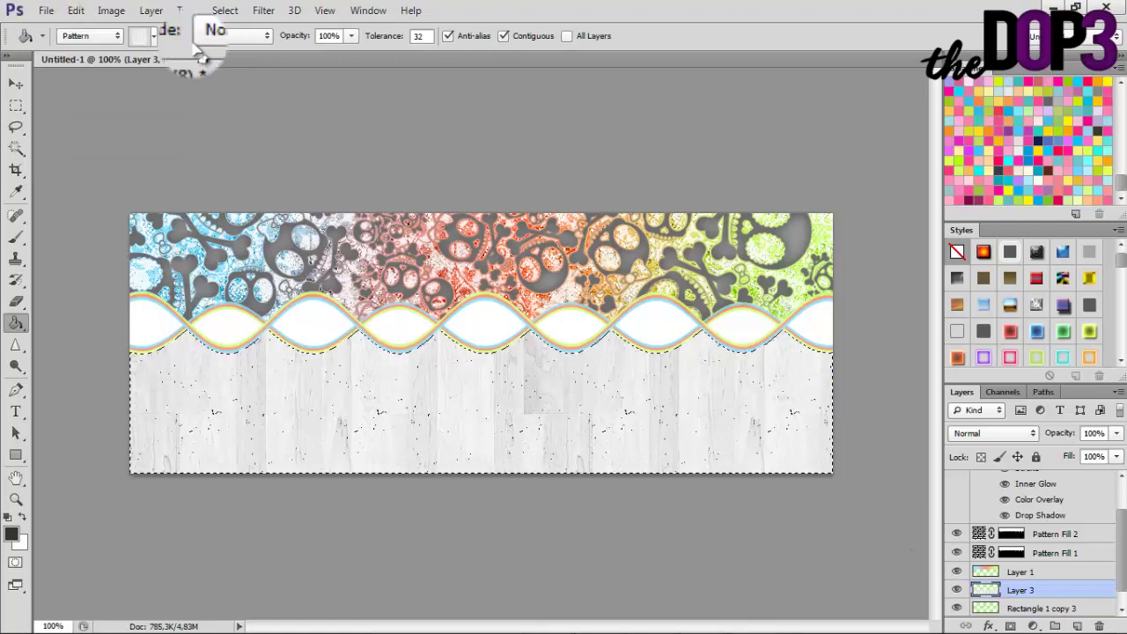
Fill the lower area again with a different, whiter wood pattern
{"action": "left_click", "coordinate": [155, 37]}
{"action": "left_click", "coordinate": [113, 113]}
{"action": "left_click", "coordinate": [398, 304]}
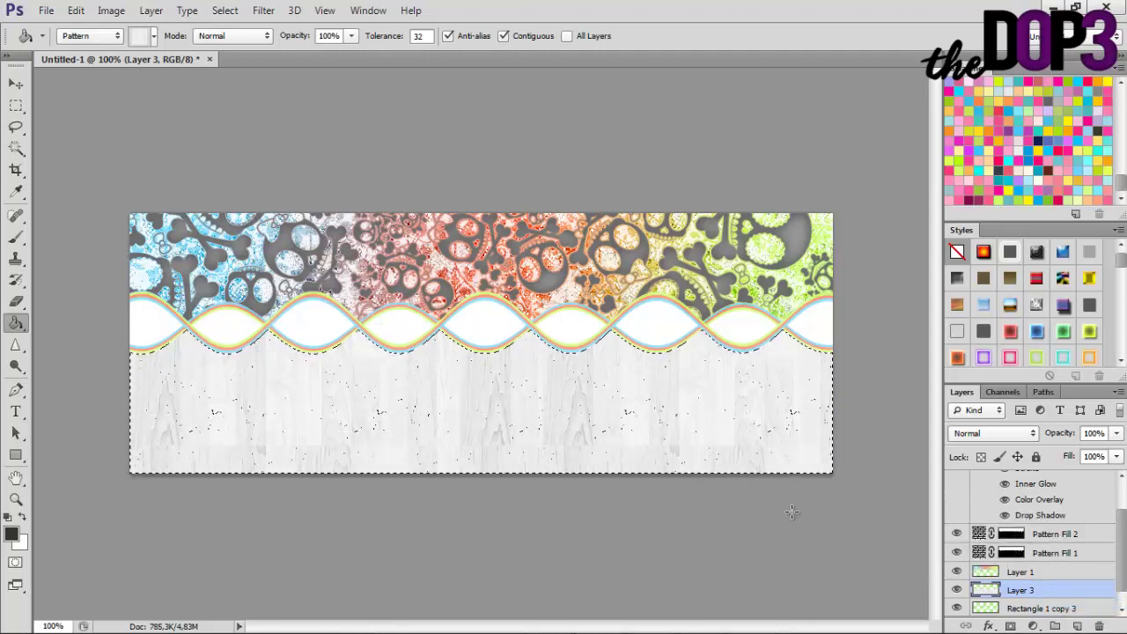
{"action": "left_click", "coordinate": [753, 618]}
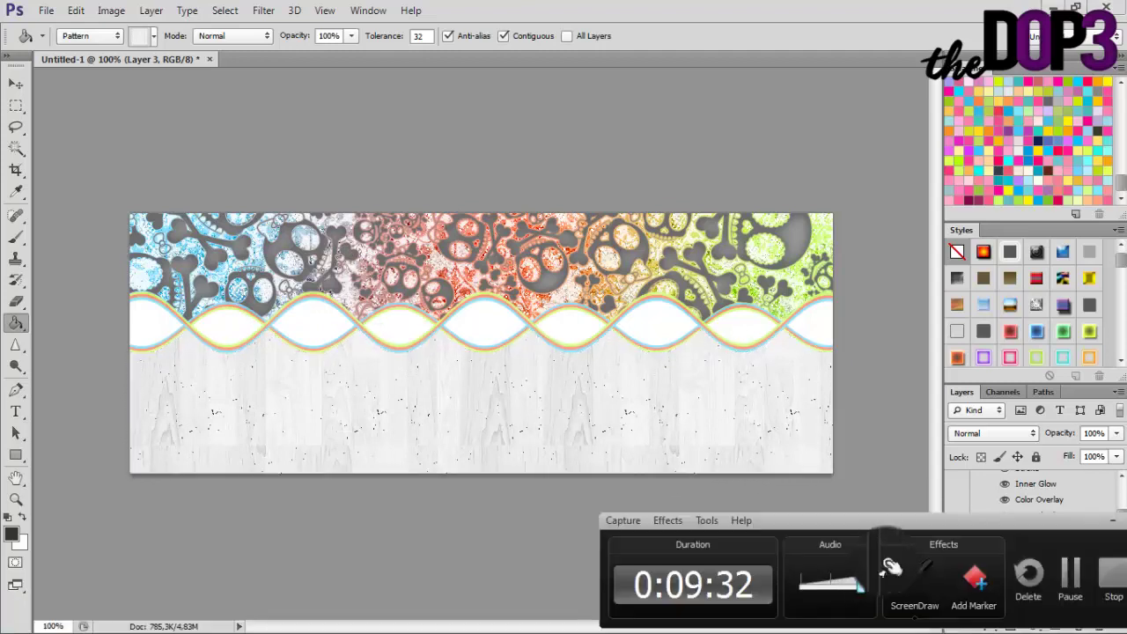
{"action": "left_click", "coordinate": [1070, 574]}
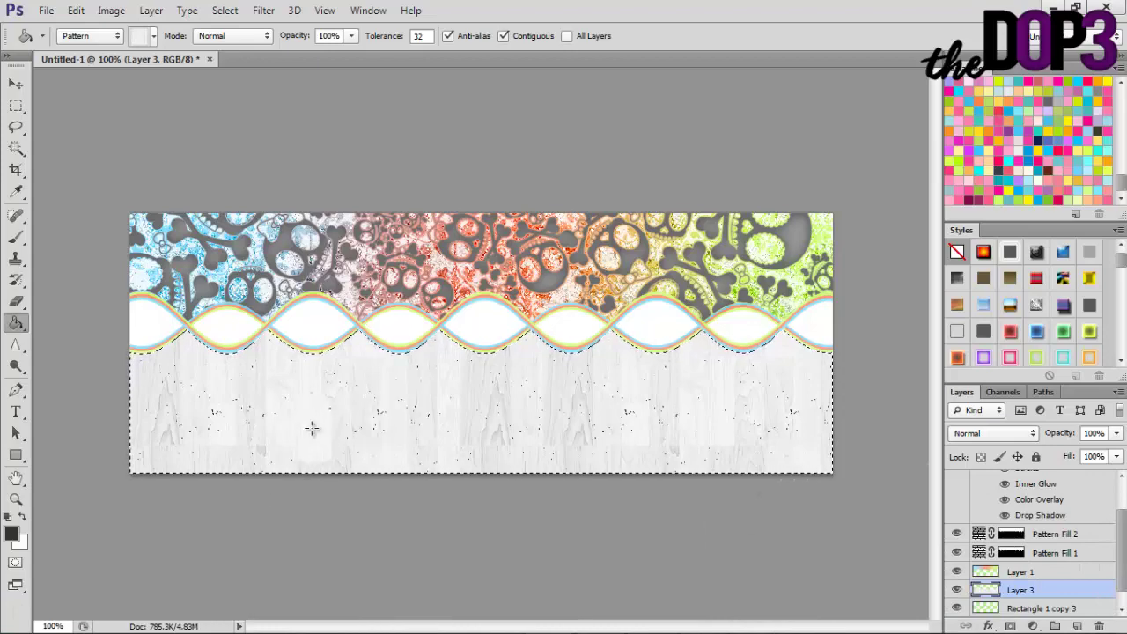
Choose the 335 px paint-drip brush and add a new layer above the wood-textured layer
{"action": "left_click", "coordinate": [22, 238]}
{"action": "left_click", "coordinate": [84, 36]}
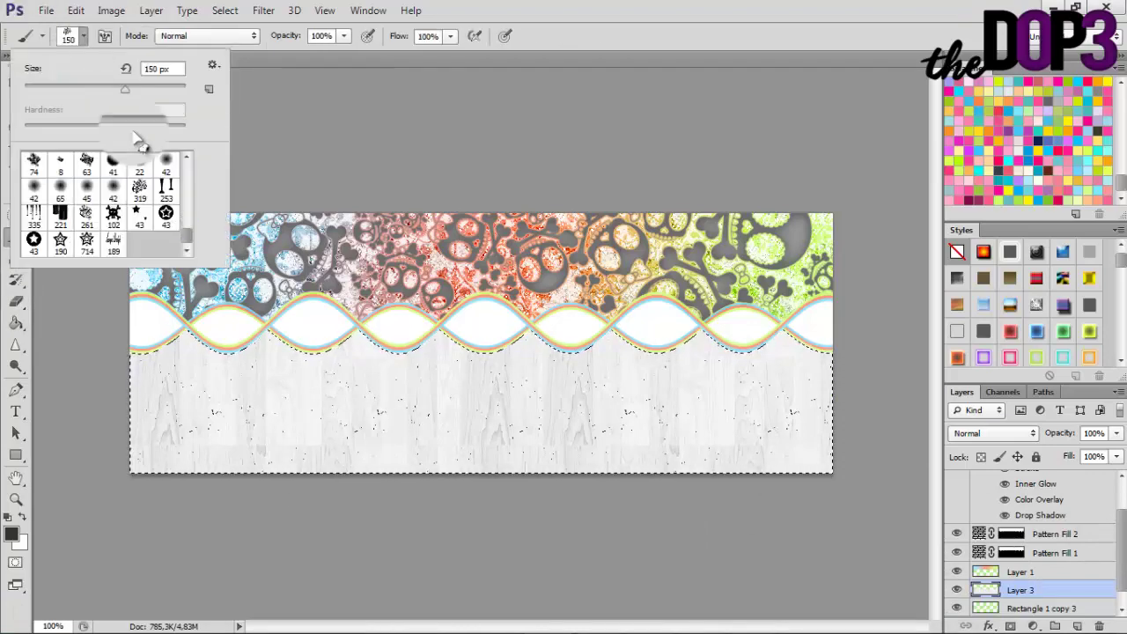
{"action": "mouse_move", "coordinate": [159, 204]}
{"action": "left_mouse_down"}
{"action": "mouse_move", "coordinate": [163, 221]}
{"action": "mouse_move", "coordinate": [59, 227]}
{"action": "left_mouse_up"}
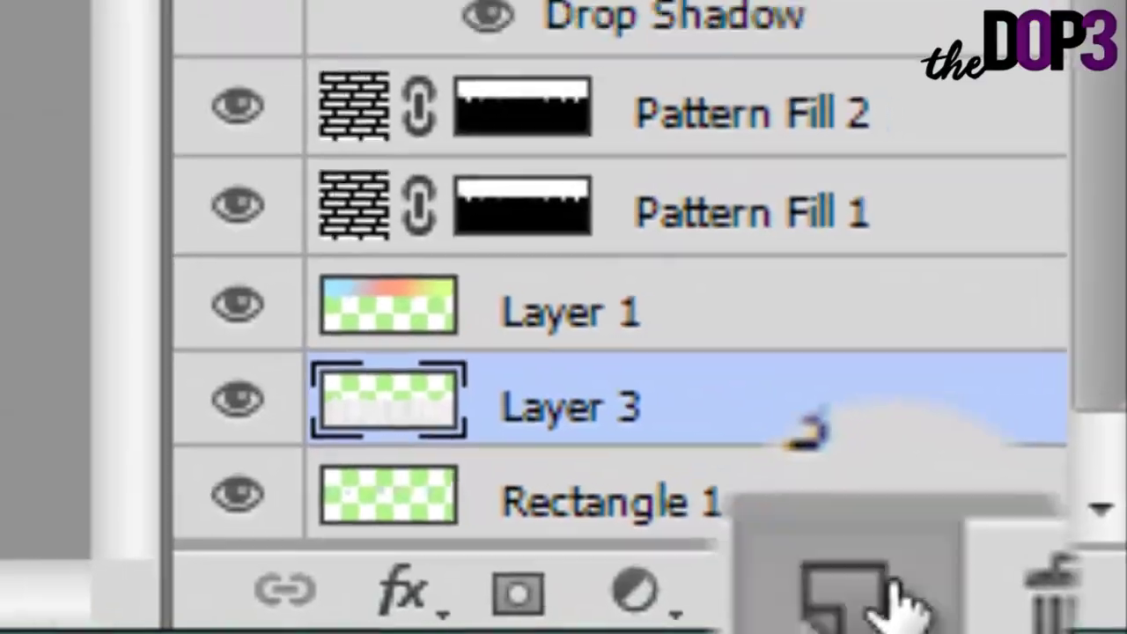
{"action": "left_click", "coordinate": [1076, 625]}
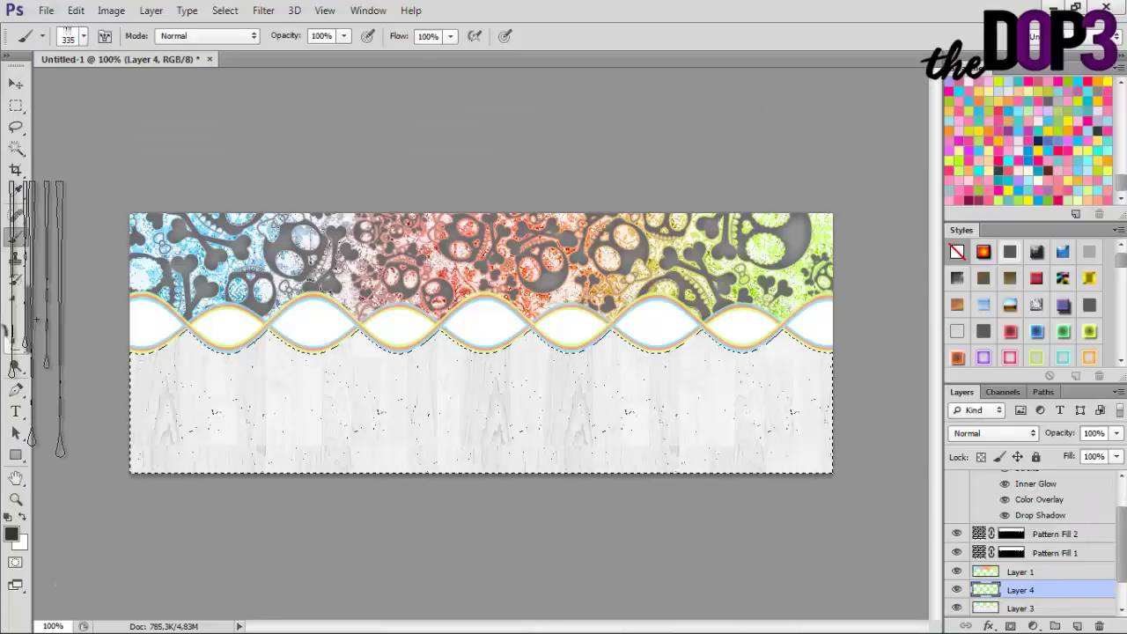
Sample light blue #82e0ff from the wavy stripes and stamp blue paint drips along their underside, within the selected lower area
{"action": "key", "text": "i"}
{"action": "left_click", "coordinate": [12, 534]}
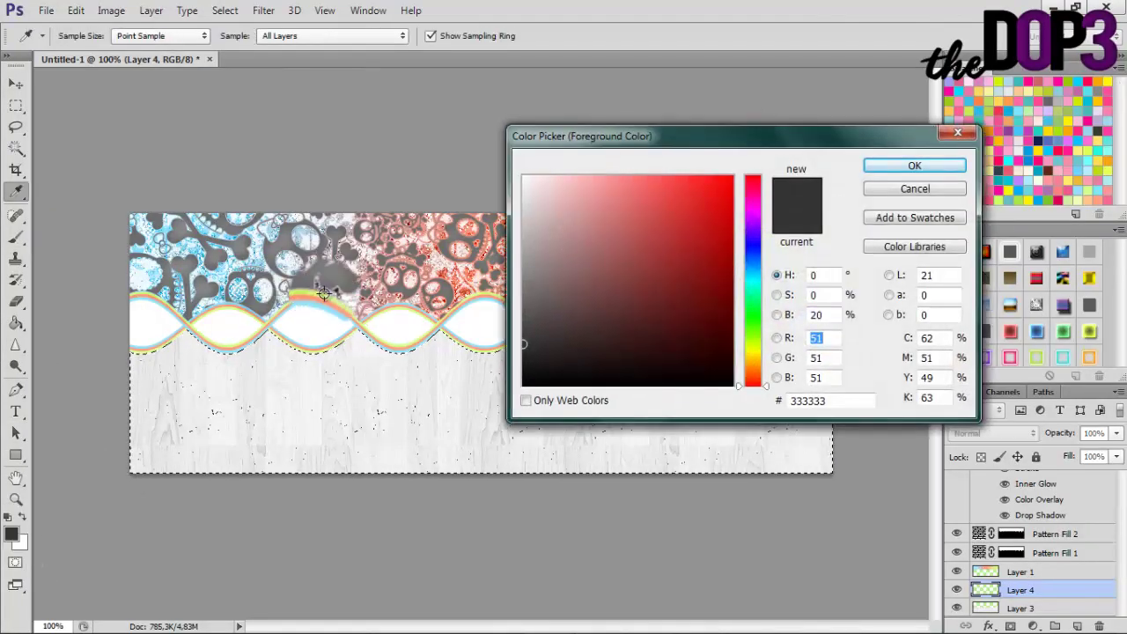
{"action": "left_click", "coordinate": [237, 305]}
{"action": "left_click", "coordinate": [894, 167]}
{"action": "key", "text": "b"}
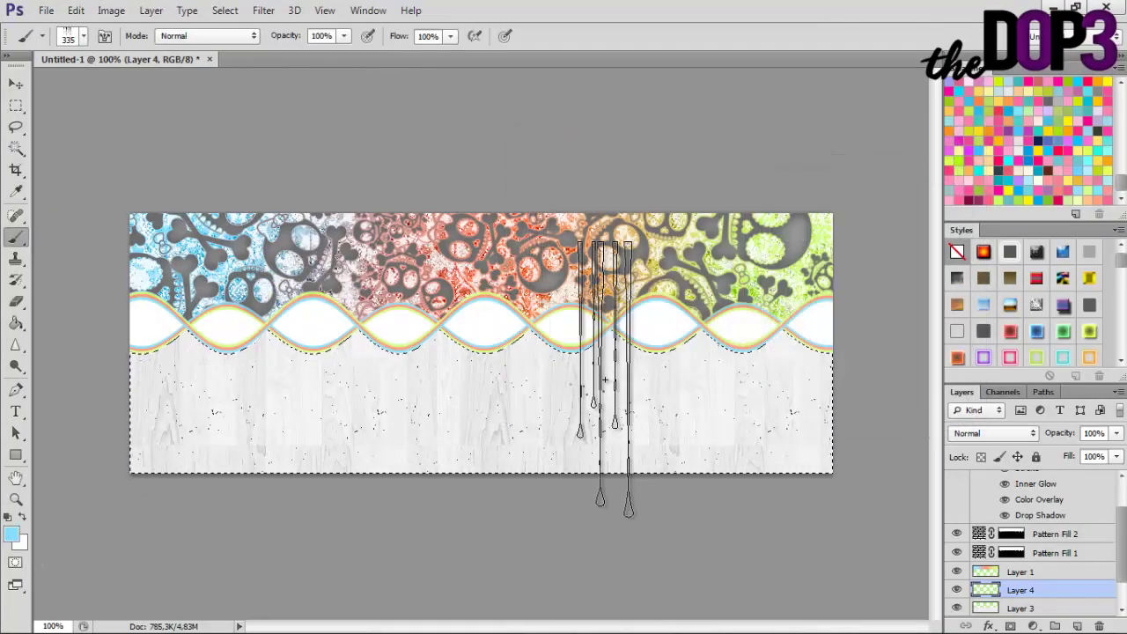
{"action": "left_click", "coordinate": [774, 273]}
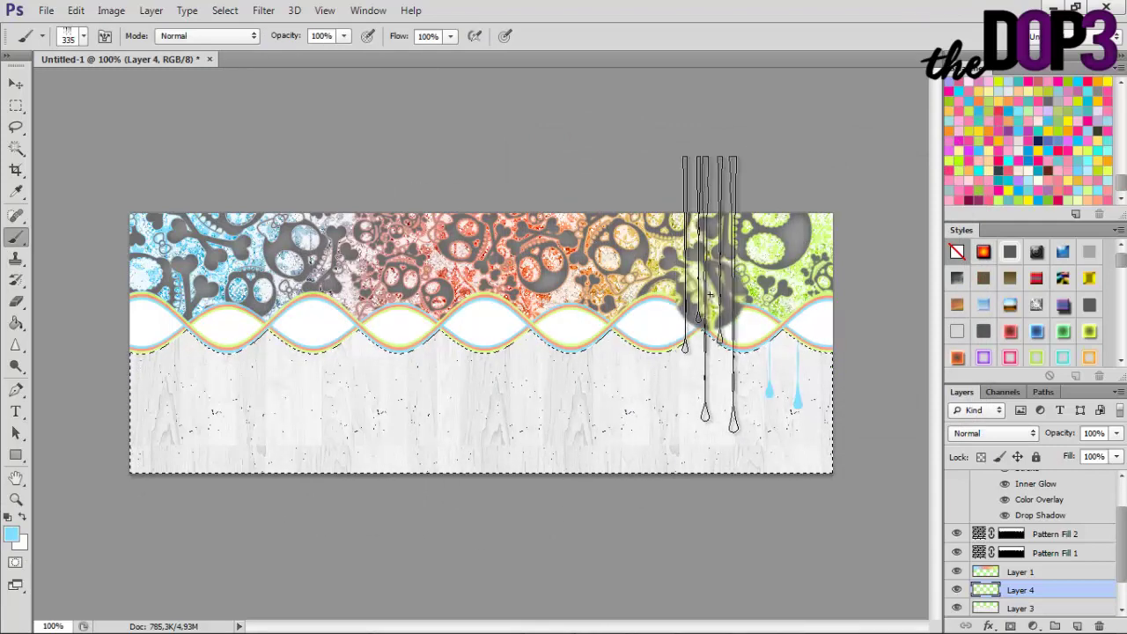
{"action": "left_click", "coordinate": [708, 294]}
{"action": "left_click", "coordinate": [636, 240]}
{"action": "left_click", "coordinate": [561, 292]}
{"action": "left_click", "coordinate": [480, 295]}
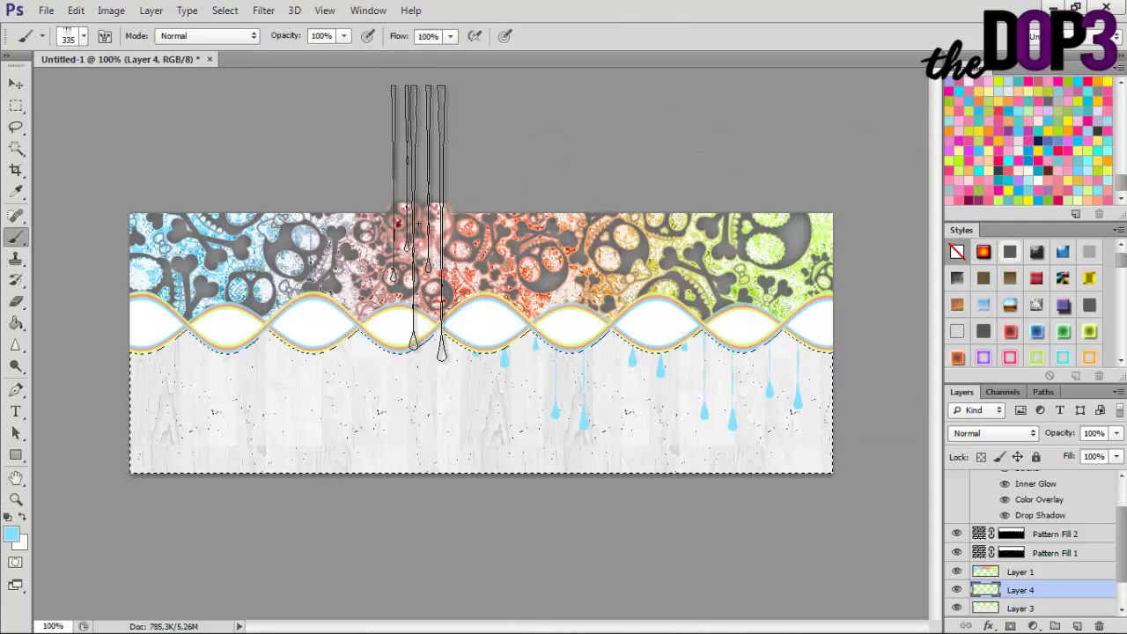
{"action": "left_click", "coordinate": [381, 324]}
{"action": "left_click", "coordinate": [321, 304]}
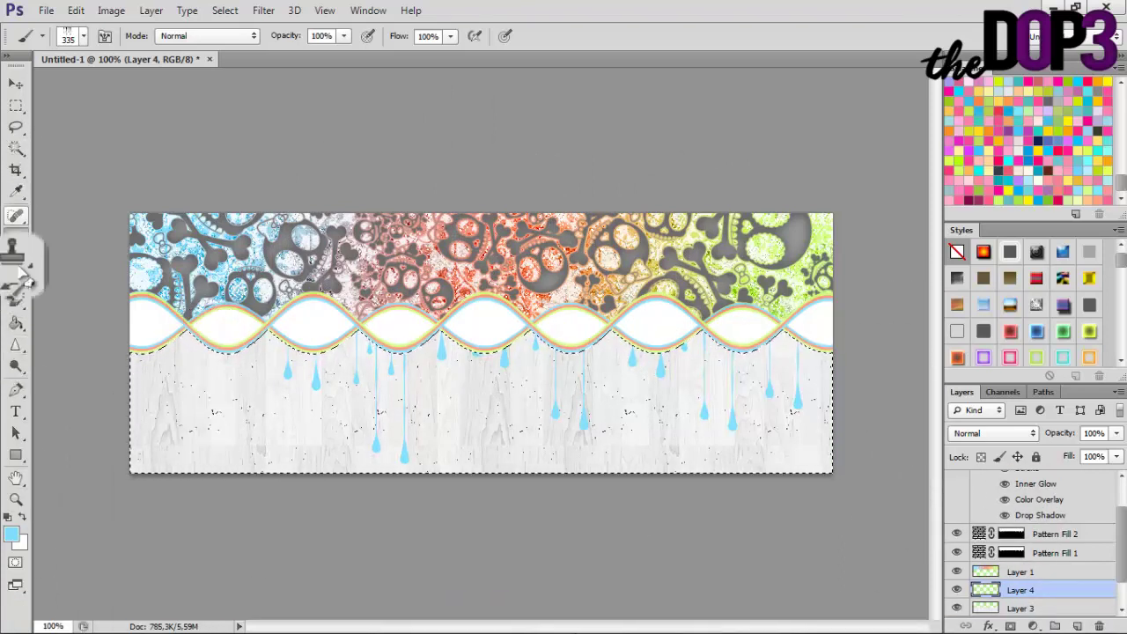
Sample orange #ff9879 from the wavy stripes and stamp orange paint drips among the blue ones
{"action": "left_click", "coordinate": [11, 533]}
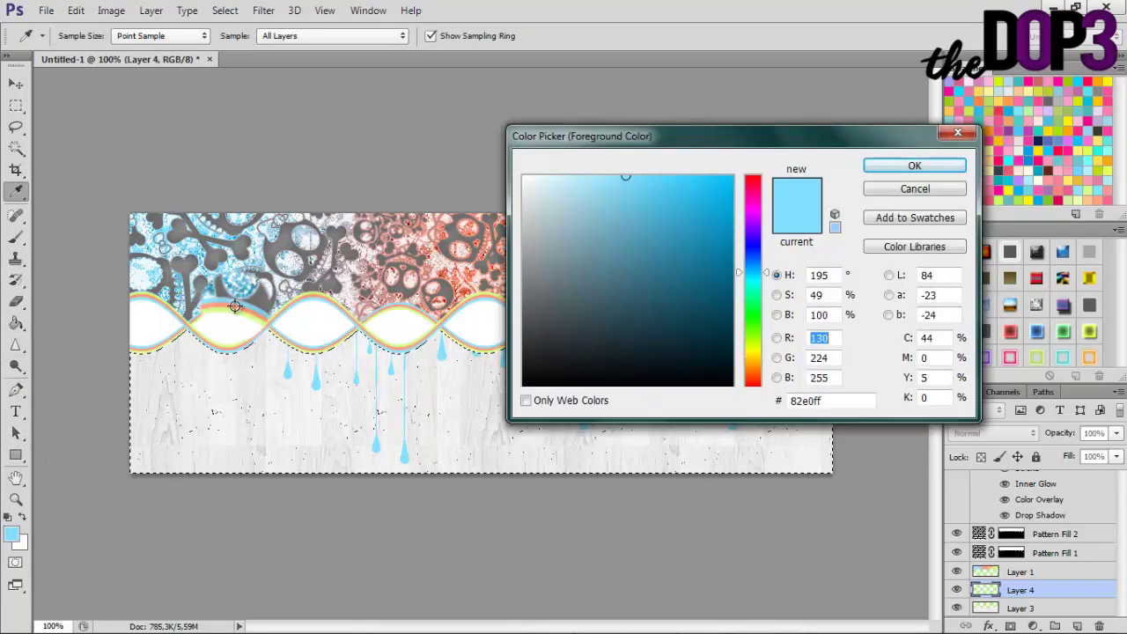
{"action": "left_click", "coordinate": [234, 306]}
{"action": "left_click", "coordinate": [924, 168]}
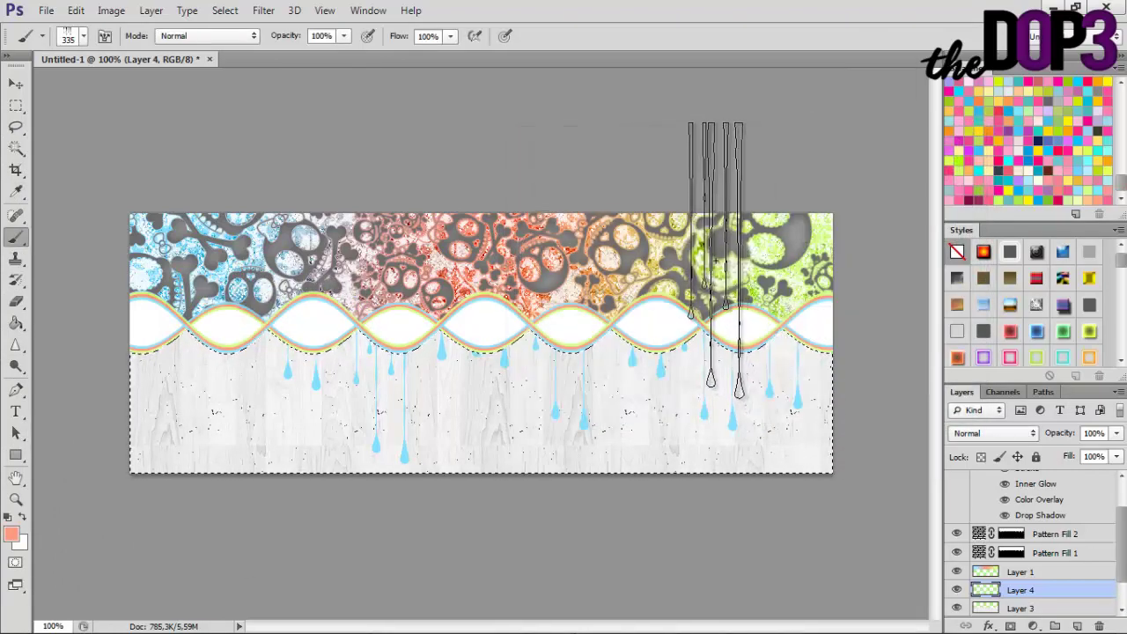
{"action": "left_click", "coordinate": [716, 259]}
{"action": "left_click", "coordinate": [649, 264]}
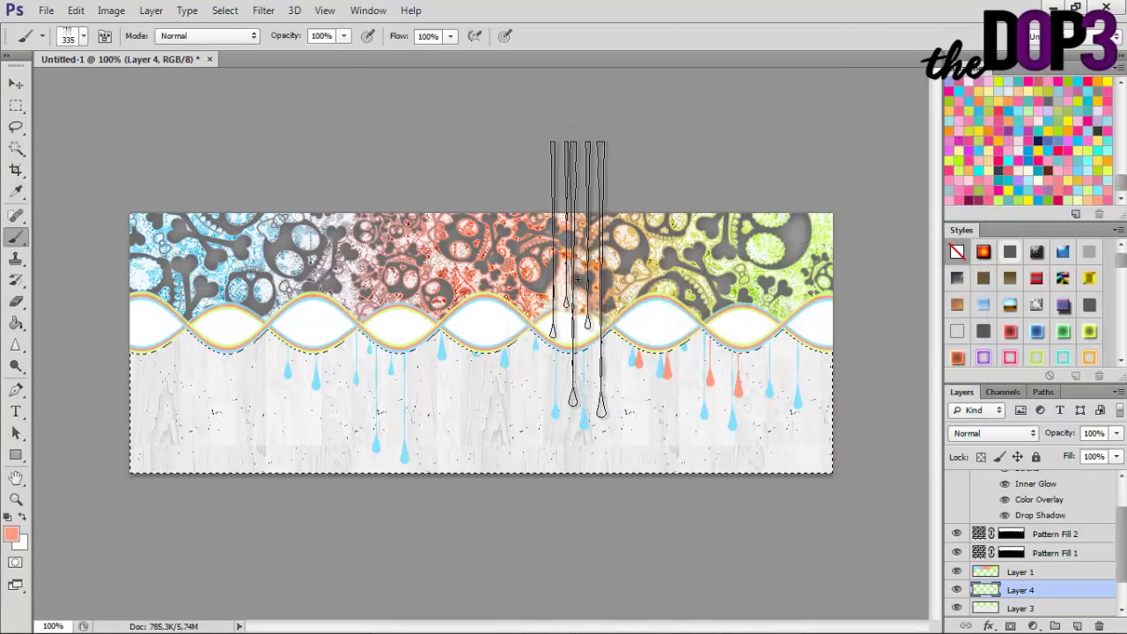
{"action": "left_click", "coordinate": [577, 279]}
{"action": "left_click", "coordinate": [471, 275]}
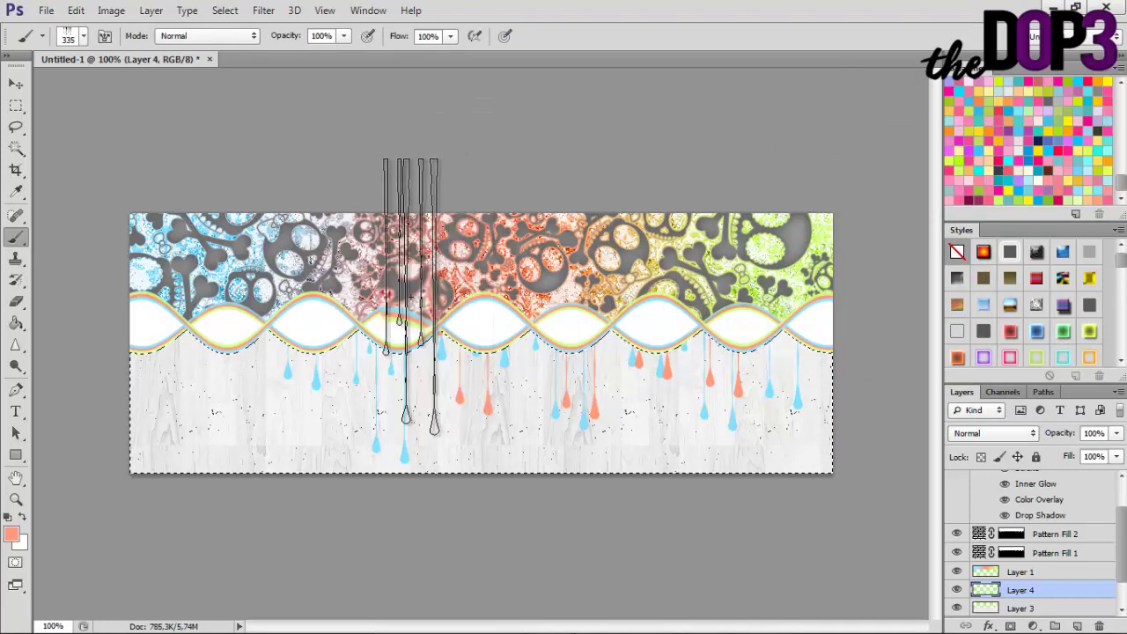
{"action": "left_click", "coordinate": [370, 273]}
{"action": "left_click", "coordinate": [285, 273]}
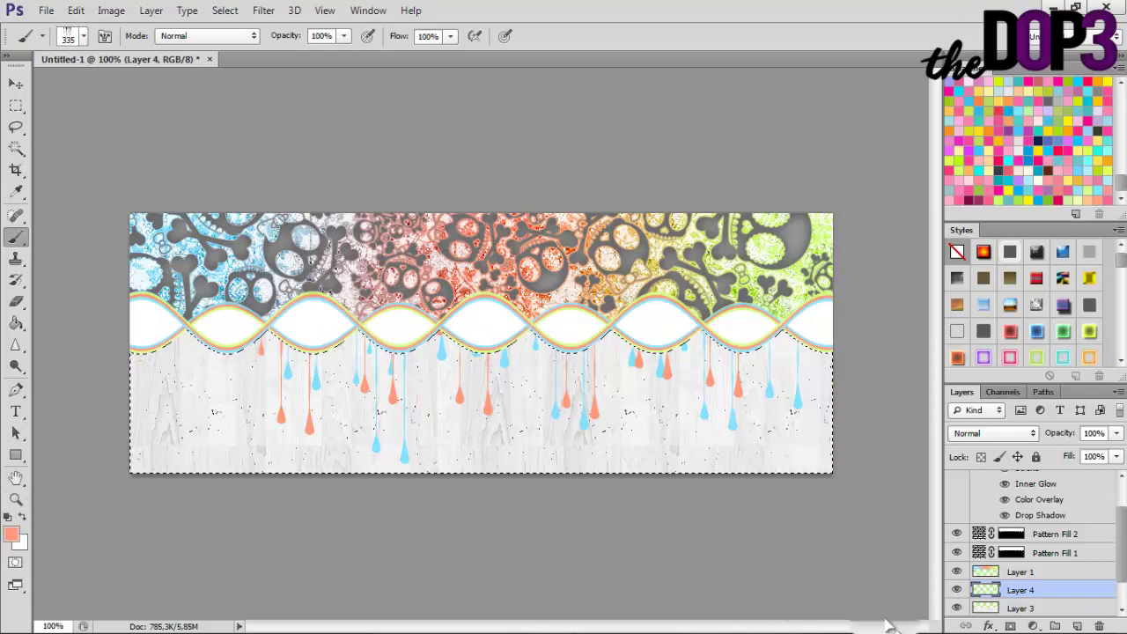
Sample light green from the wavy stripes and stamp green paint drips among the blue and orange ones
{"action": "left_click", "coordinate": [14, 535]}
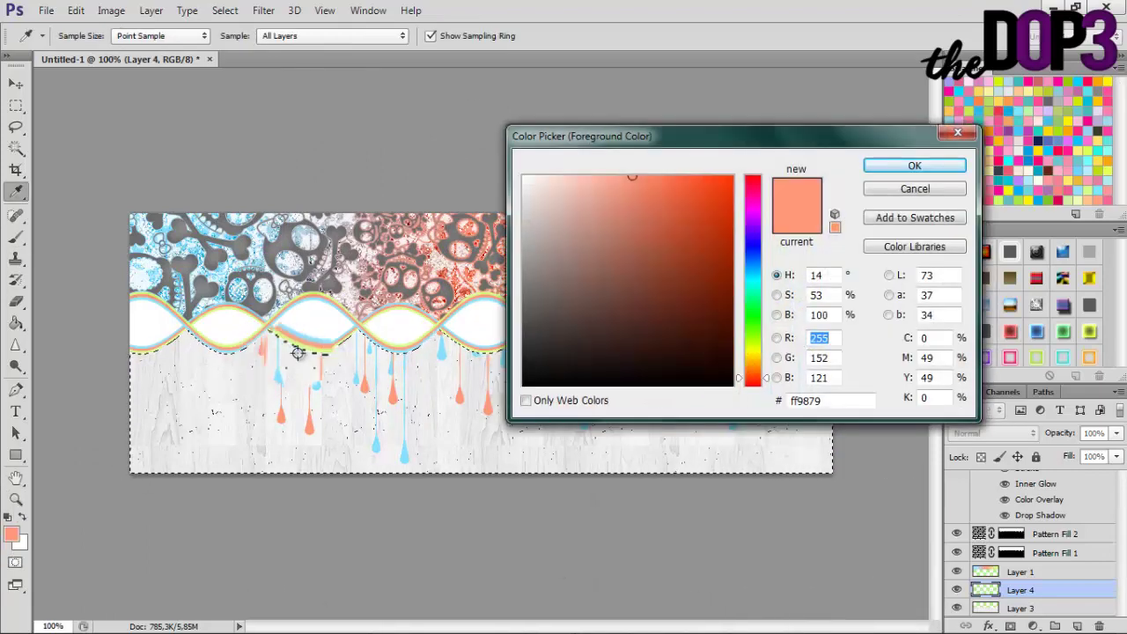
{"action": "left_click", "coordinate": [234, 308]}
{"action": "left_click", "coordinate": [897, 173]}
{"action": "key", "text": "b"}
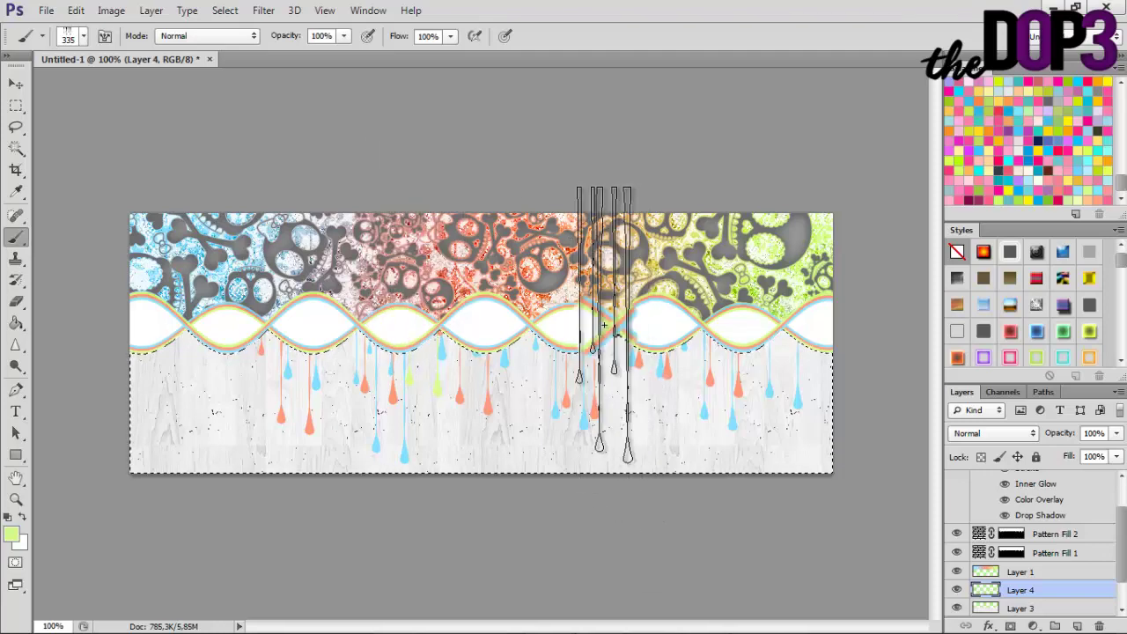
{"action": "left_click", "coordinate": [579, 312]}
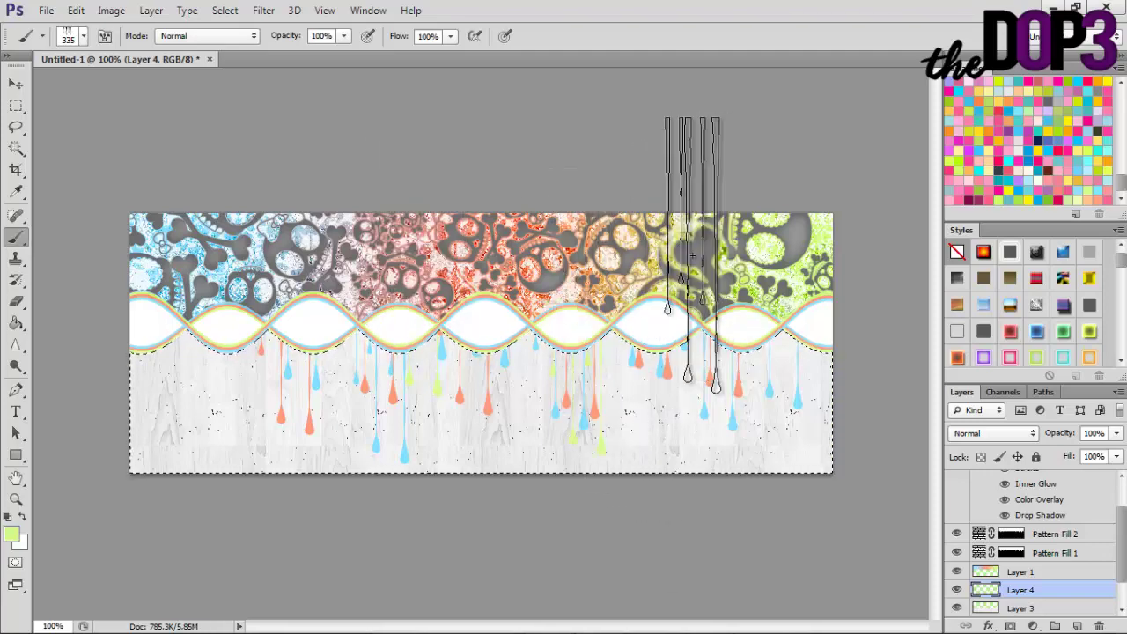
{"action": "left_click", "coordinate": [786, 293]}
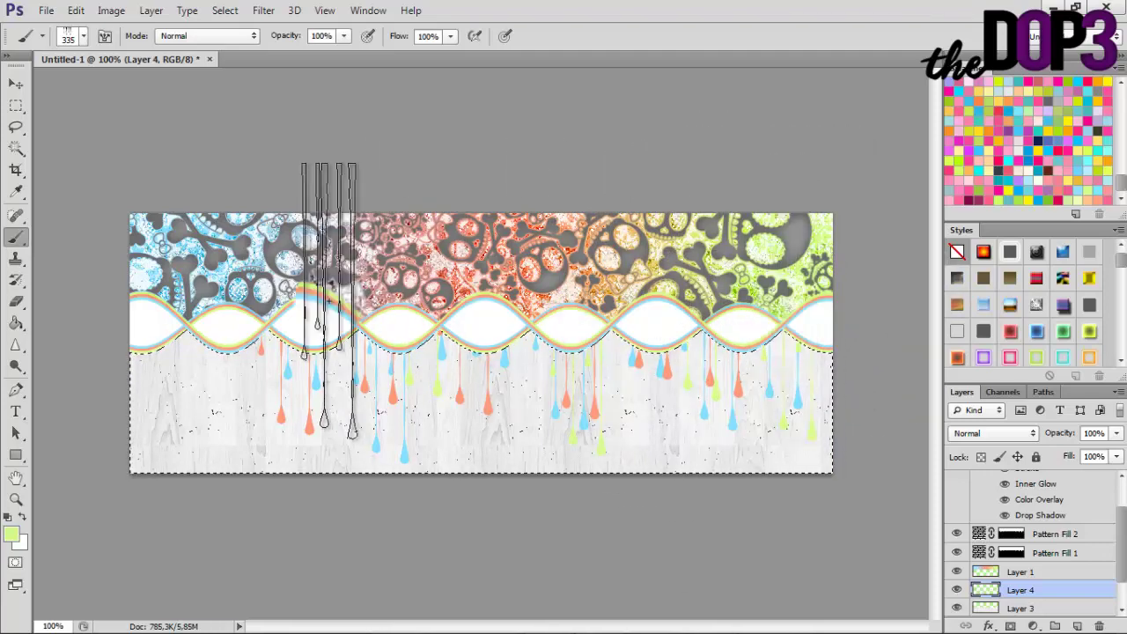
{"action": "left_click", "coordinate": [238, 267]}
Deselect the lower area with the Magic Wand tool active
{"action": "left_click_drag", "start_coordinate": [19, 56], "coordinate": [23, 75]}
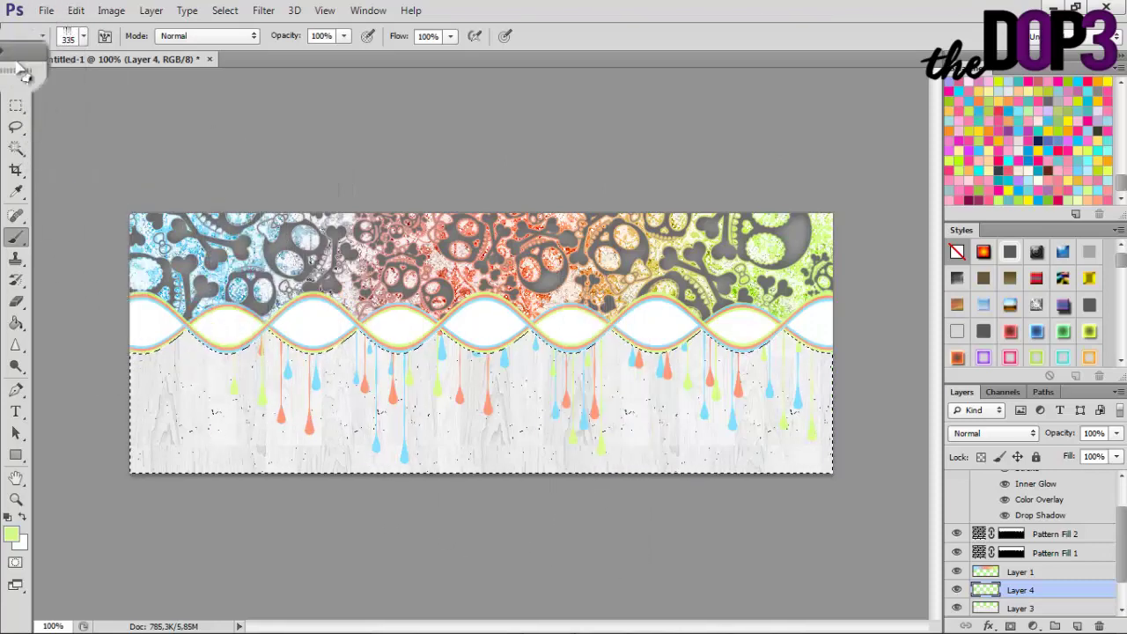
{"action": "left_click", "coordinate": [21, 85]}
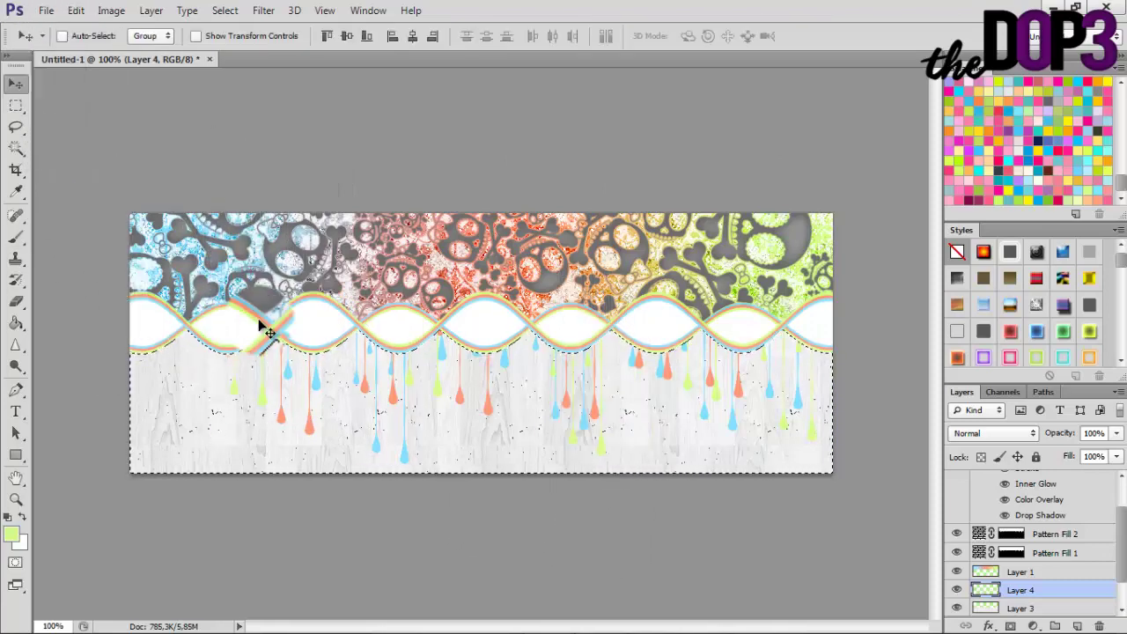
{"action": "left_click", "coordinate": [16, 148]}
{"action": "right_click", "coordinate": [345, 375]}
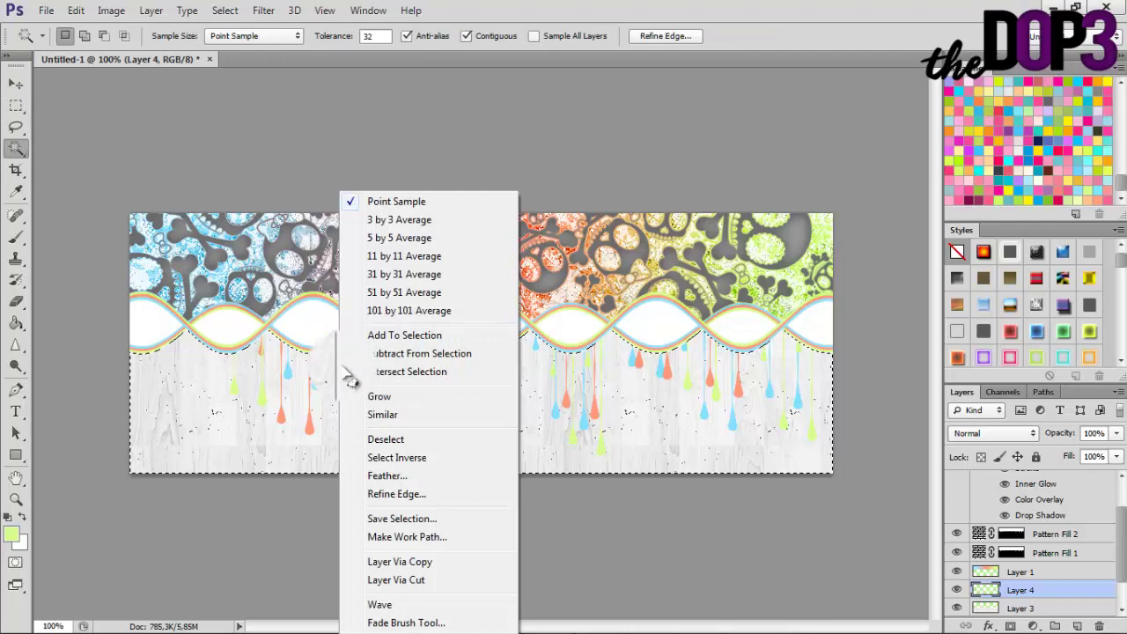
{"action": "left_click", "coordinate": [391, 438]}
Move the Rectangle 1 copy 3 stripe layer up the layer stack, above the skull layer with effects
{"action": "left_click", "coordinate": [21, 83]}
{"action": "left_click_drag", "start_coordinate": [1043, 590], "coordinate": [1056, 483]}
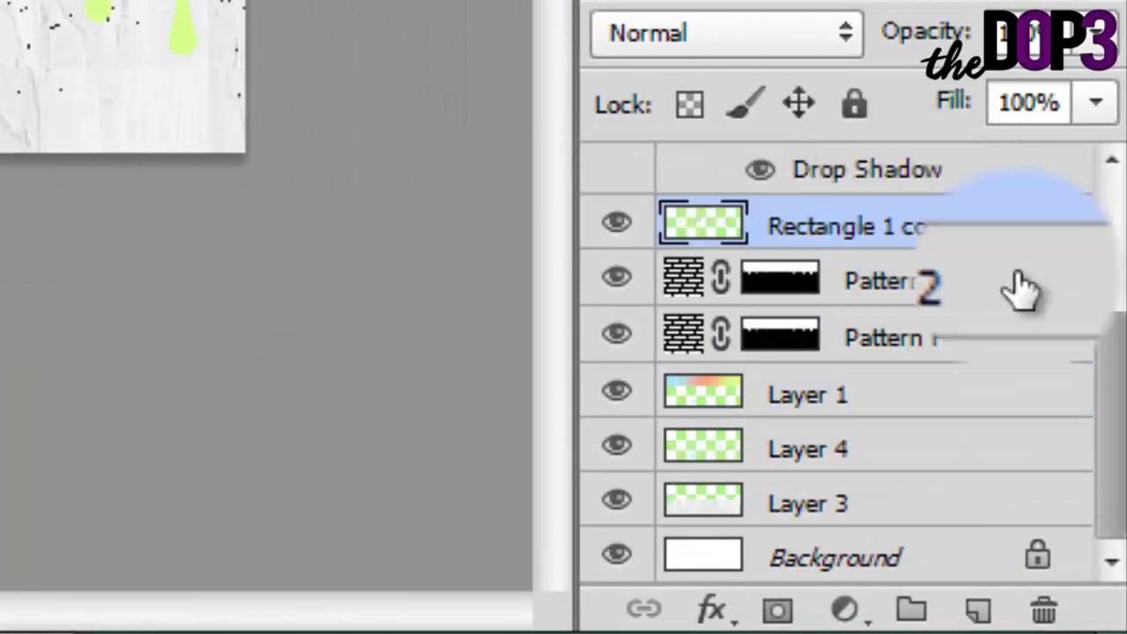
{"action": "left_click_drag", "start_coordinate": [1021, 289], "coordinate": [887, 211]}
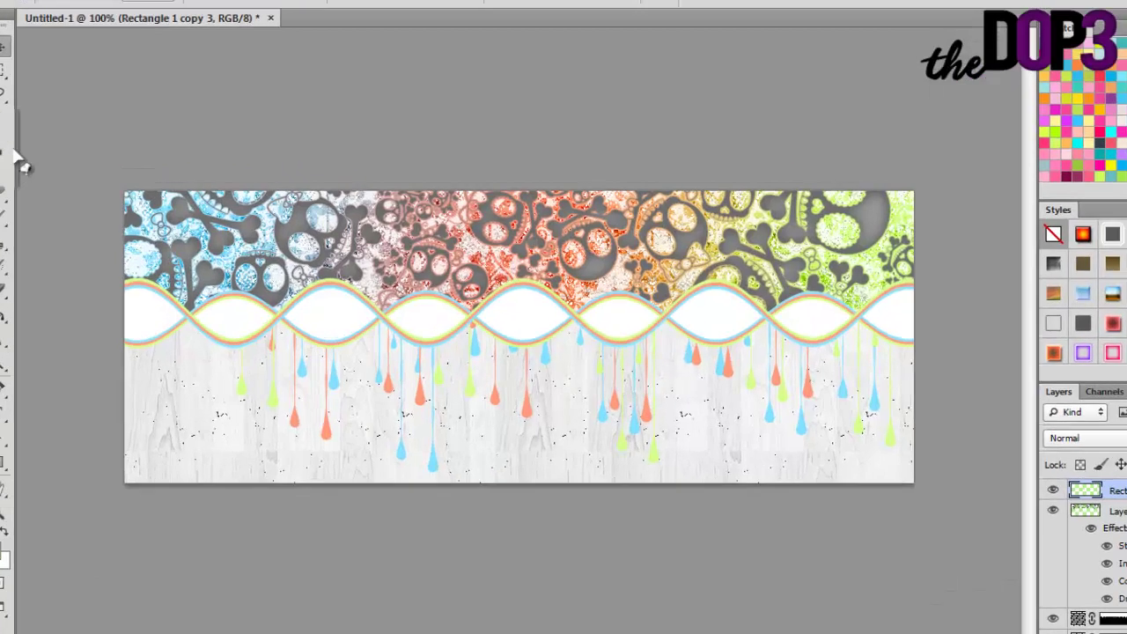
Select the larger white ovals between the wavy stripes together with the Magic Wand
{"action": "left_click", "coordinate": [16, 148]}
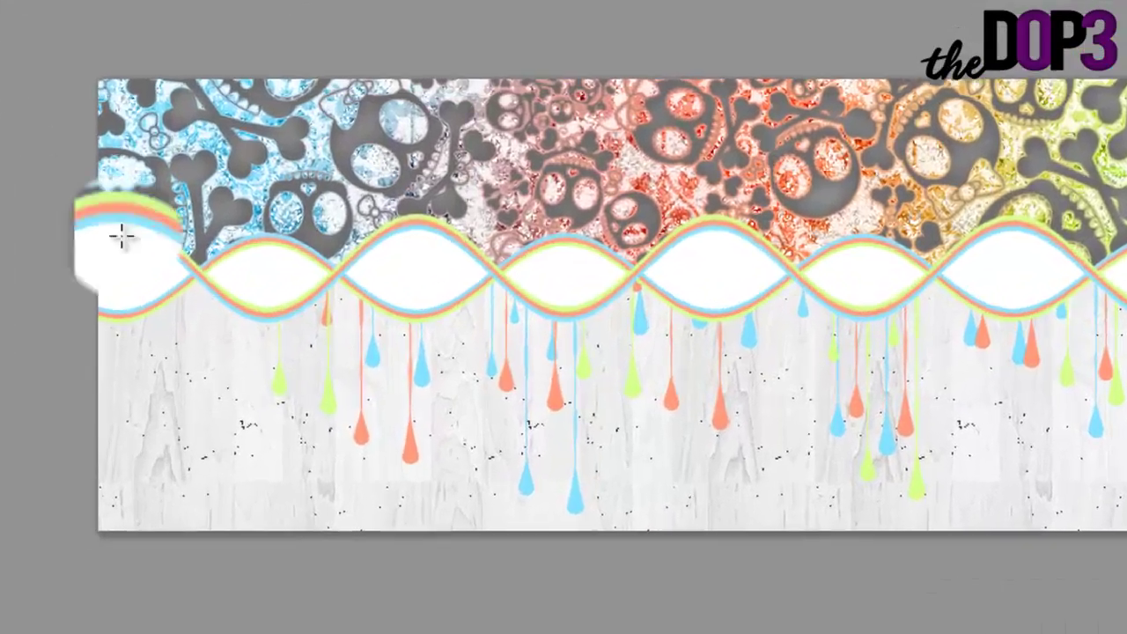
{"action": "left_click", "coordinate": [147, 320]}
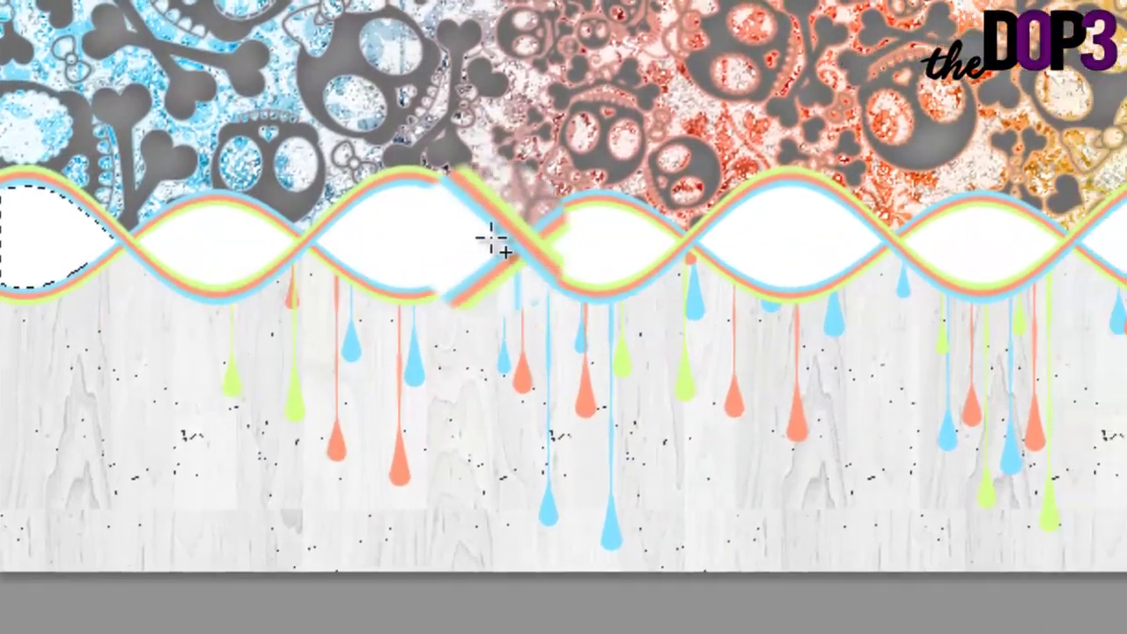
{"action": "left_click", "coordinate": [526, 239], "text": "shift"}
{"action": "left_click", "coordinate": [849, 240], "text": "shift"}
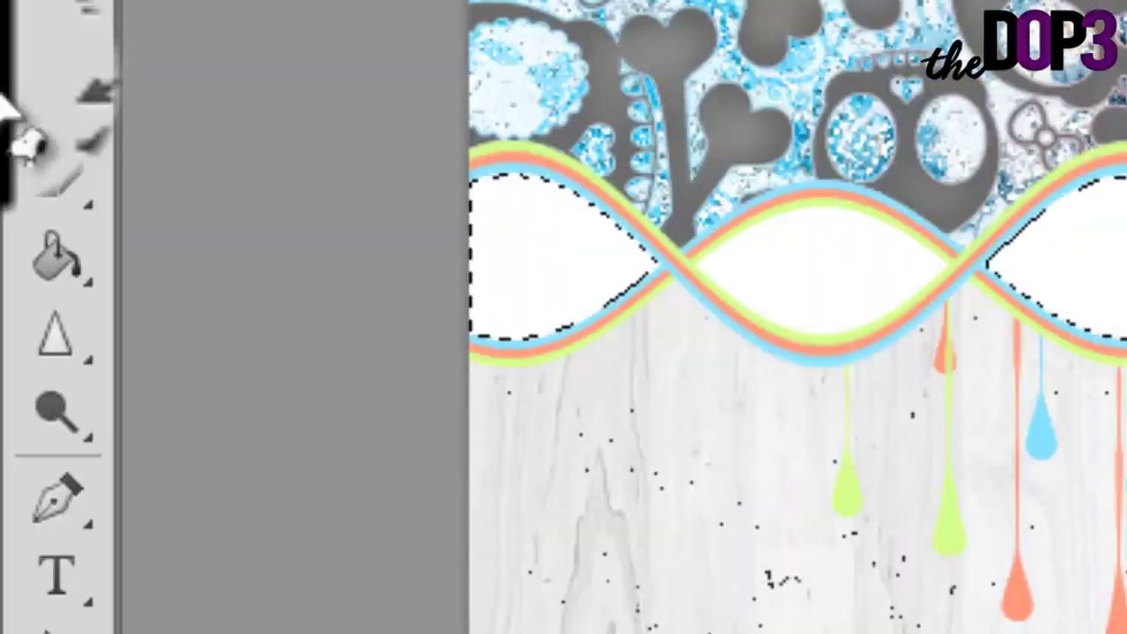
Fill the selected ovals with a horizontal linear gradient on a new layer
{"action": "right_click", "coordinate": [52, 264]}
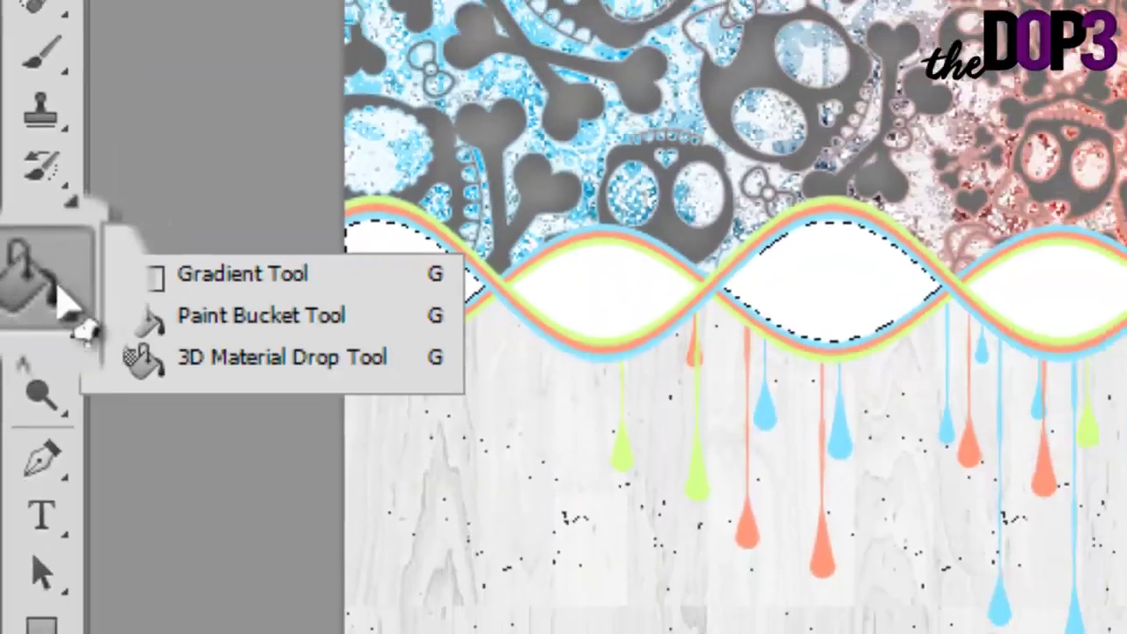
{"action": "left_click", "coordinate": [239, 272]}
{"action": "left_click_drag", "start_coordinate": [731, 326], "coordinate": [409, 326]}
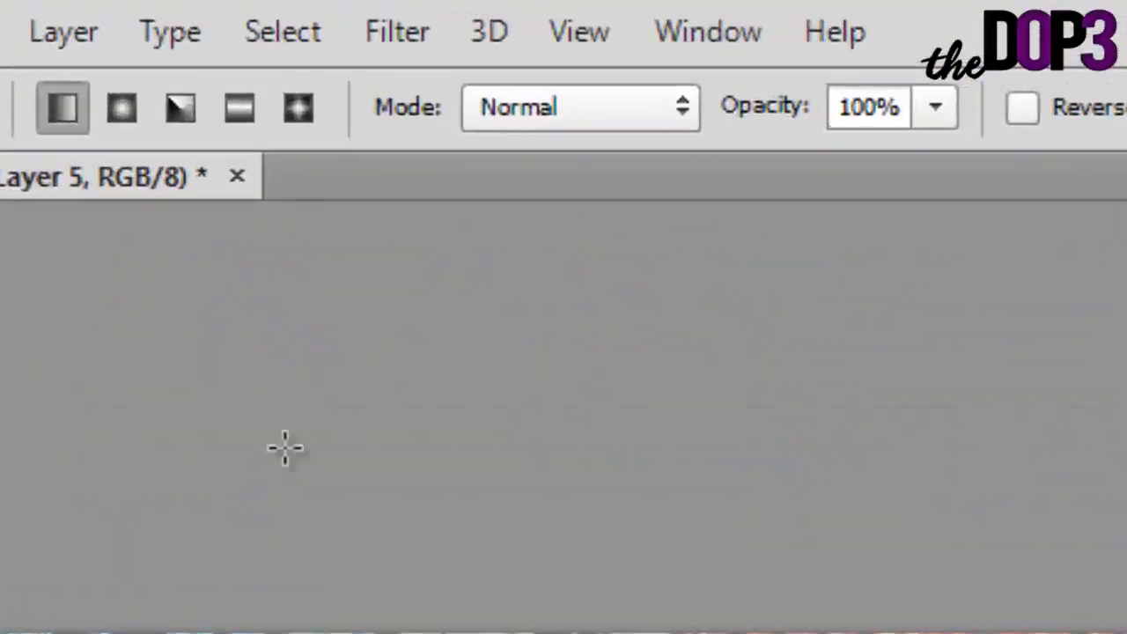
Add monochromatic Gaussian noise of 14,21 % to the larger gradient-filled ovals on Layer 5
{"action": "left_click", "coordinate": [263, 11]}
{"action": "mouse_move", "coordinate": [440, 236]}
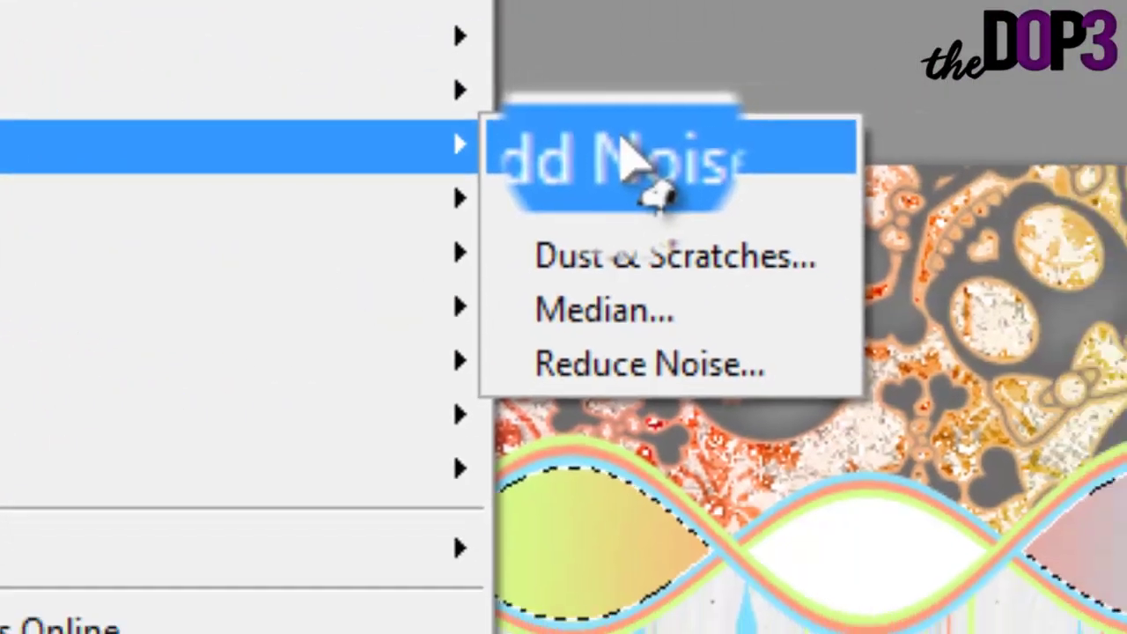
{"action": "left_click", "coordinate": [740, 172]}
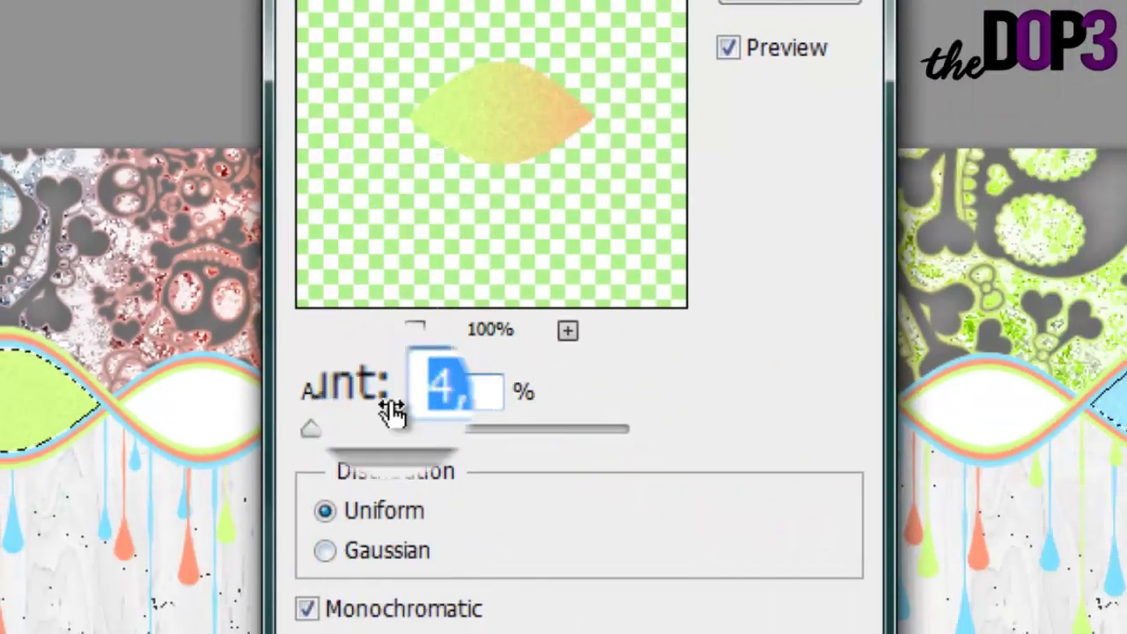
{"action": "left_click", "coordinate": [361, 547]}
{"action": "mouse_move", "coordinate": [310, 429]}
{"action": "left_mouse_down"}
{"action": "mouse_move", "coordinate": [364, 440]}
{"action": "mouse_move", "coordinate": [313, 435]}
{"action": "left_mouse_up"}
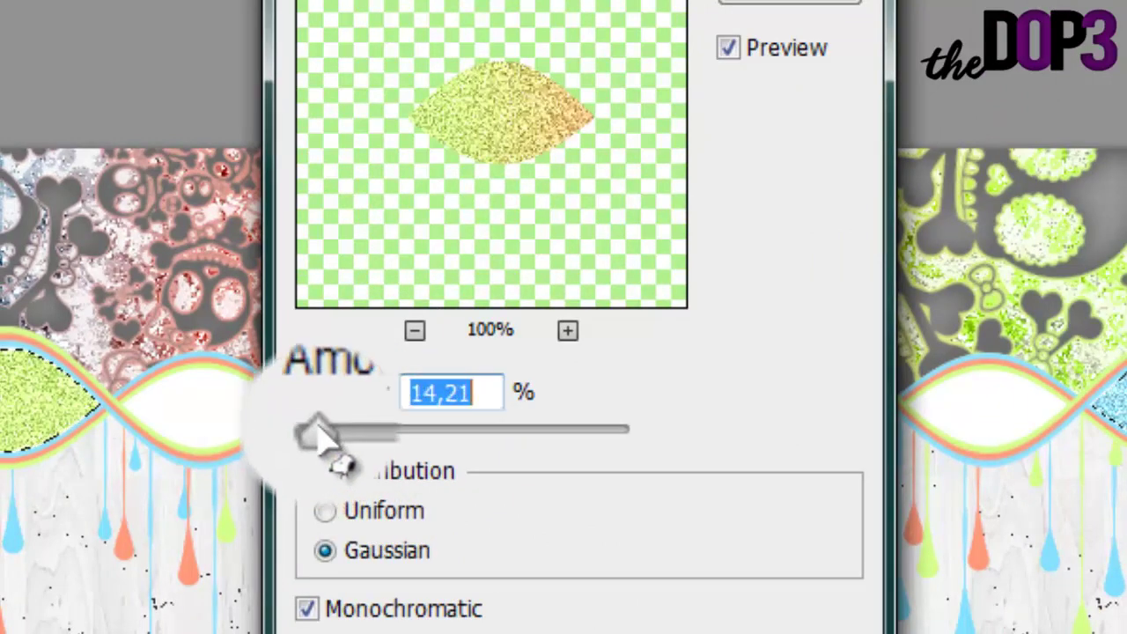
{"action": "left_click", "coordinate": [315, 512]}
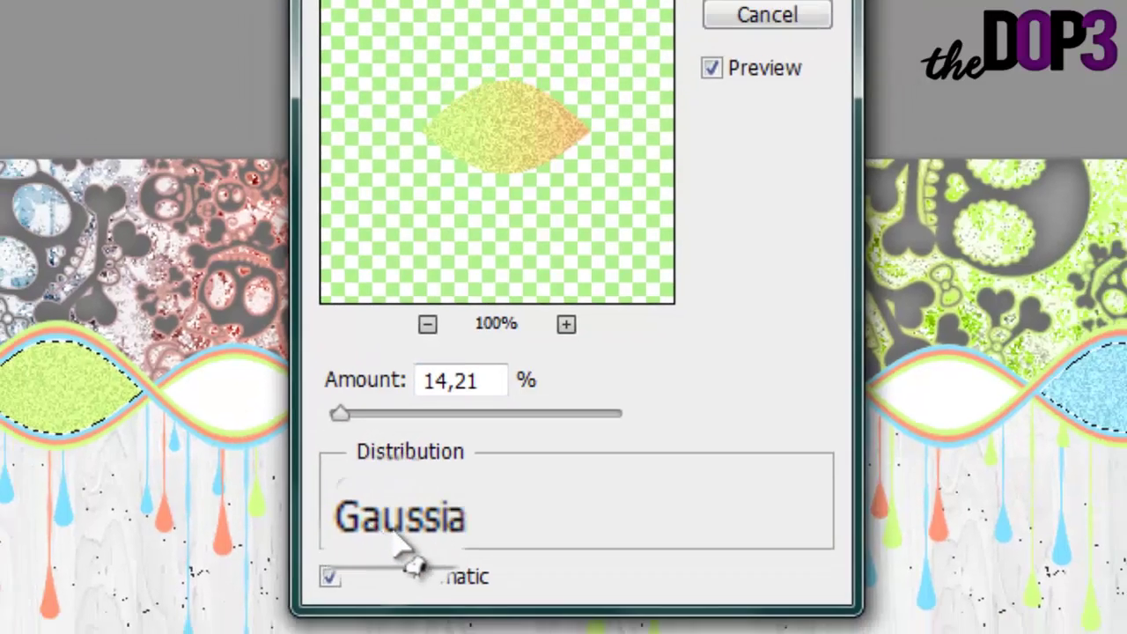
{"action": "left_click", "coordinate": [394, 535]}
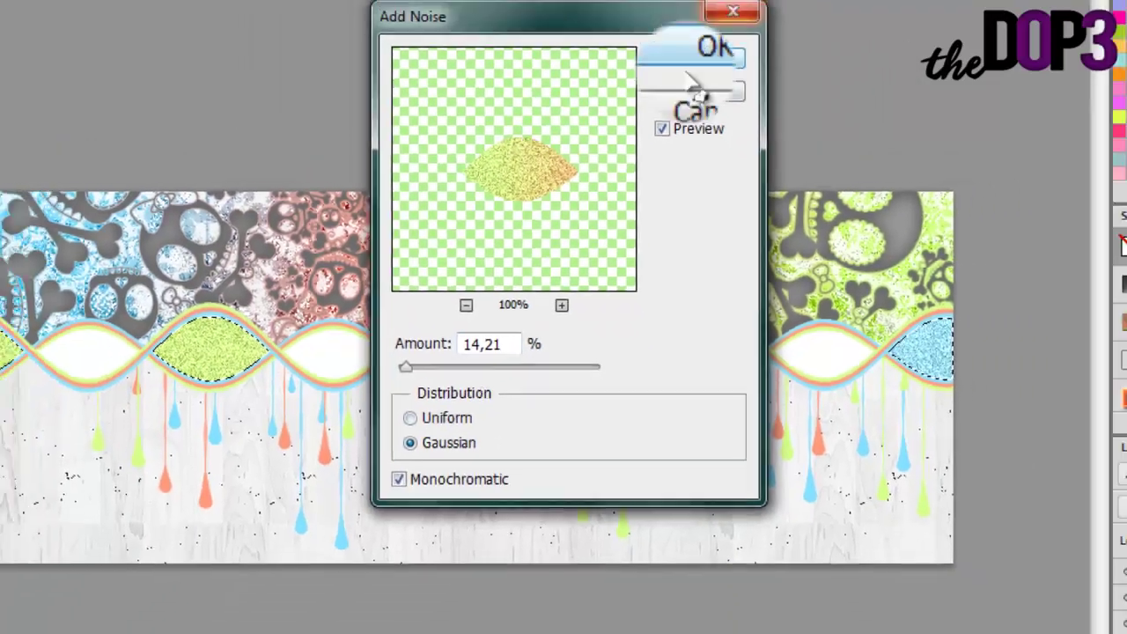
{"action": "left_click", "coordinate": [710, 42]}
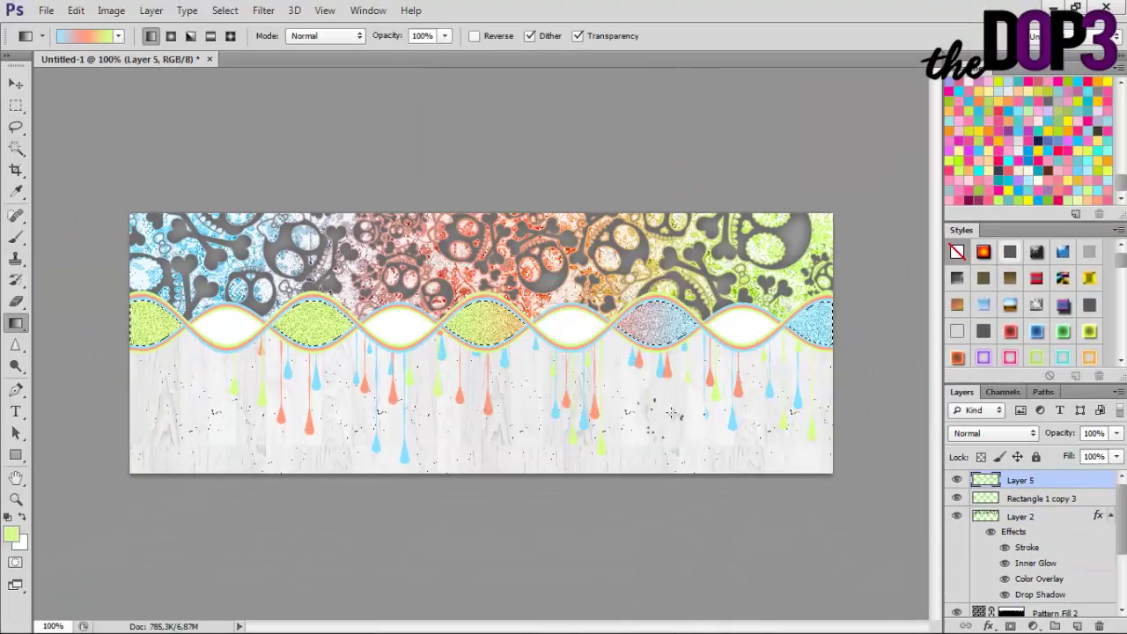
Deselect the larger ovals and select the four smaller white ovals on the Rectangle 1 copy 3 layer with the Magic Wand
{"action": "left_click", "coordinate": [15, 147]}
{"action": "right_click", "coordinate": [315, 338]}
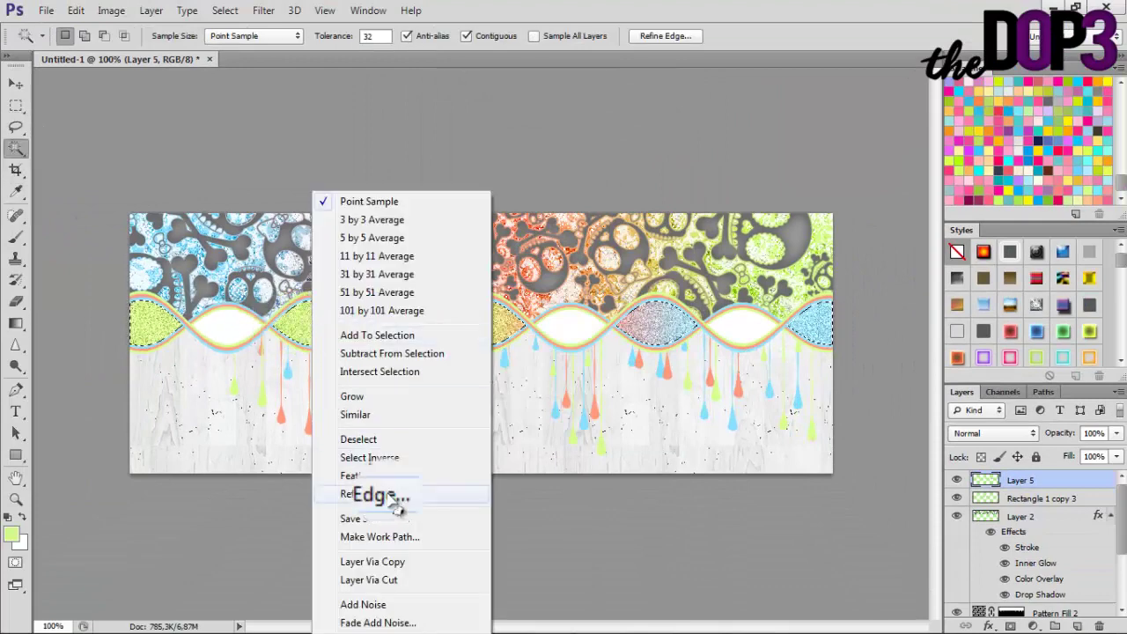
{"action": "left_click", "coordinate": [358, 438]}
{"action": "left_click", "coordinate": [1034, 504]}
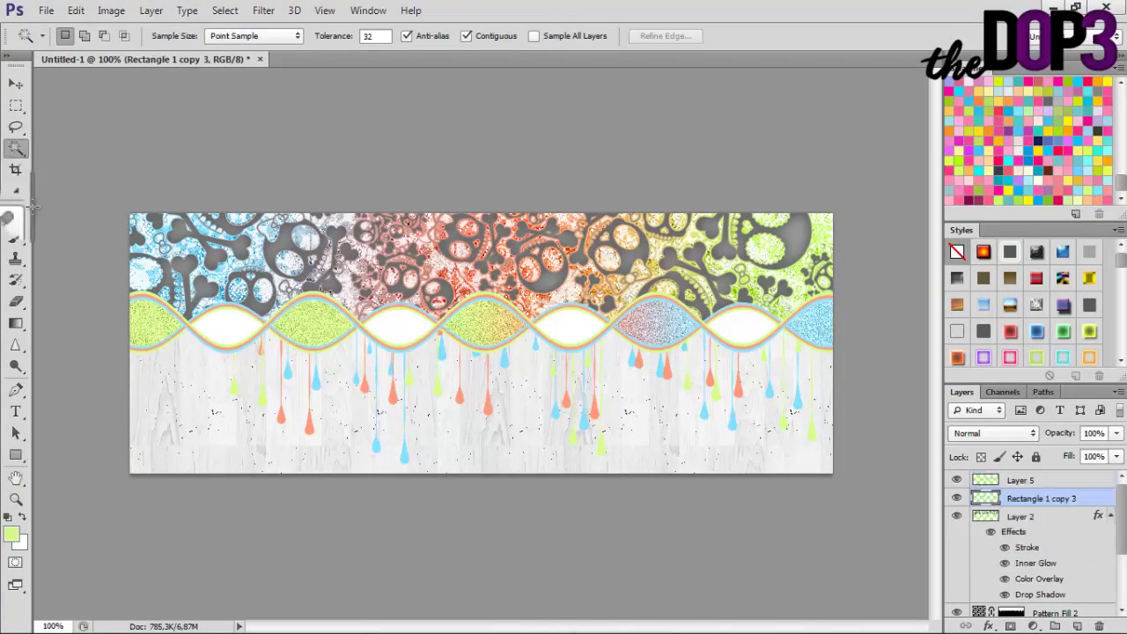
{"action": "left_click", "coordinate": [572, 326], "text": "shift"}
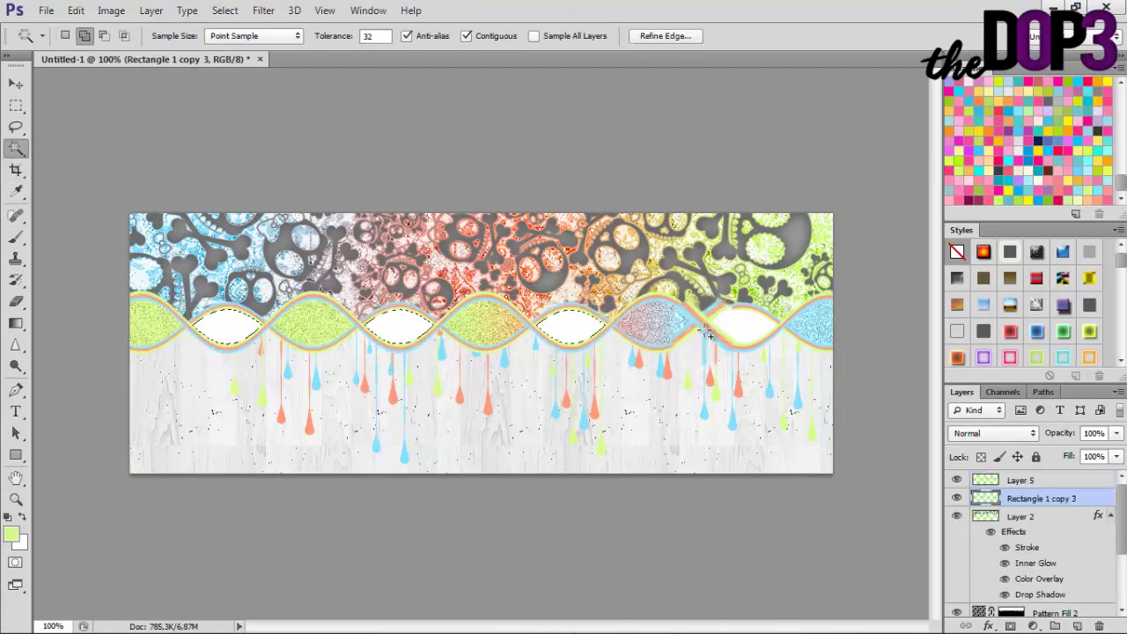
{"action": "left_click", "coordinate": [742, 326], "text": "shift"}
Fill the selected smaller ovals with the blue-to-green linear gradient on a new layer
{"action": "left_click", "coordinate": [1082, 625]}
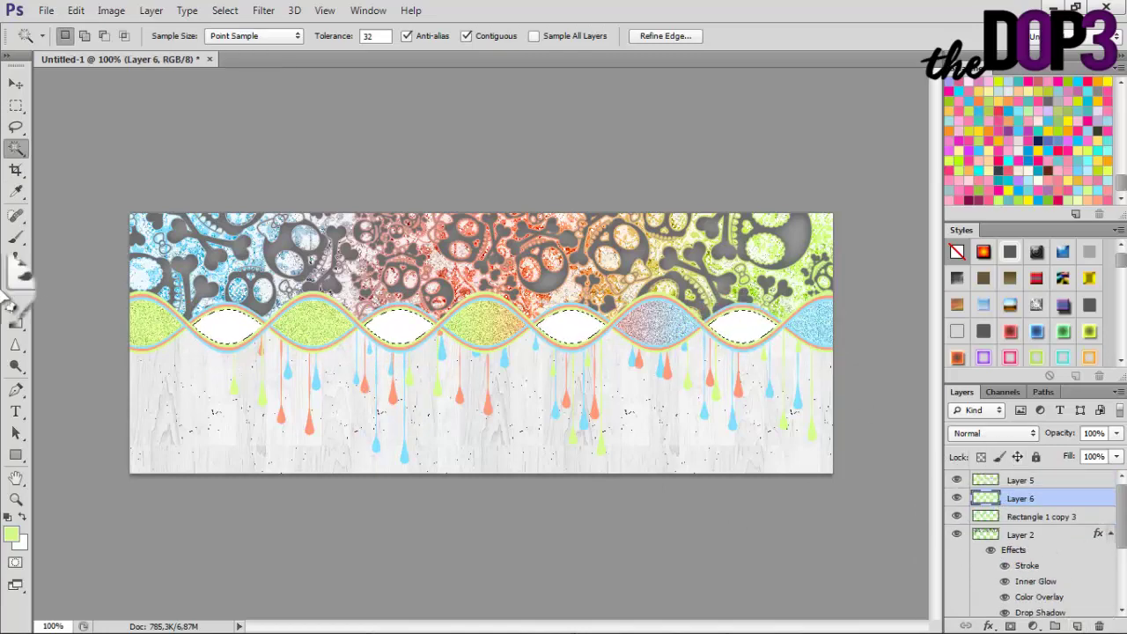
{"action": "left_click", "coordinate": [16, 324]}
{"action": "left_click_drag", "start_coordinate": [709, 374], "coordinate": [748, 374]}
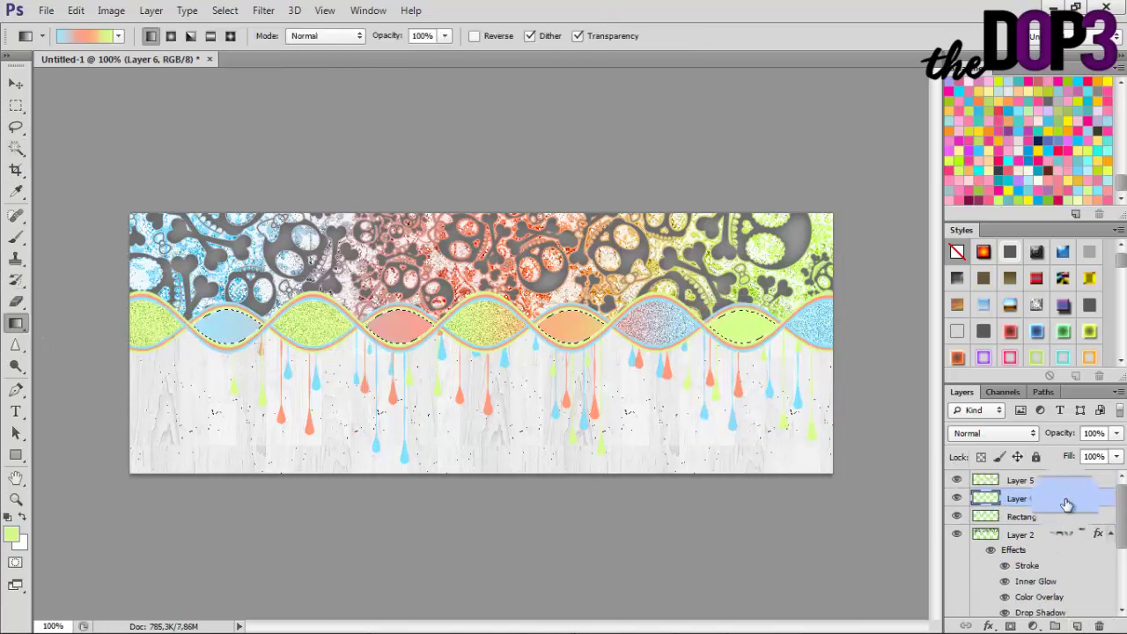
Add a Pattern Overlay effect with the grey and white checkerboard pattern to Layer 6
{"action": "right_click", "coordinate": [1066, 504]}
{"action": "left_click", "coordinate": [729, 121]}
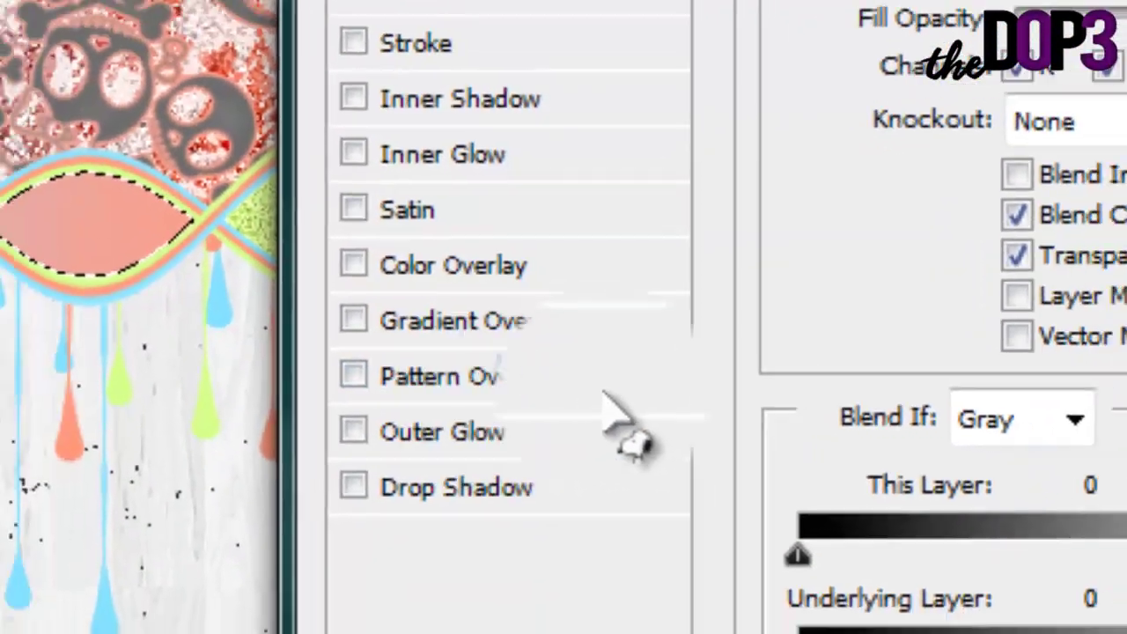
{"action": "left_click", "coordinate": [616, 376]}
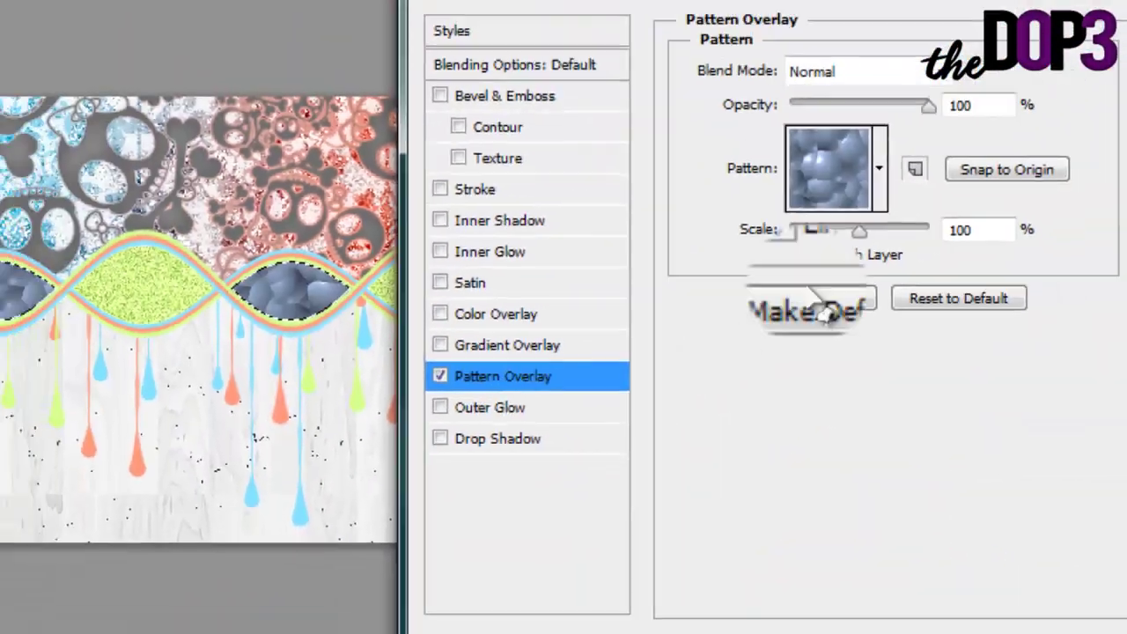
{"action": "left_click", "coordinate": [879, 168]}
{"action": "left_click_drag", "start_coordinate": [955, 284], "coordinate": [956, 268]}
{"action": "double_click", "coordinate": [936, 271]}
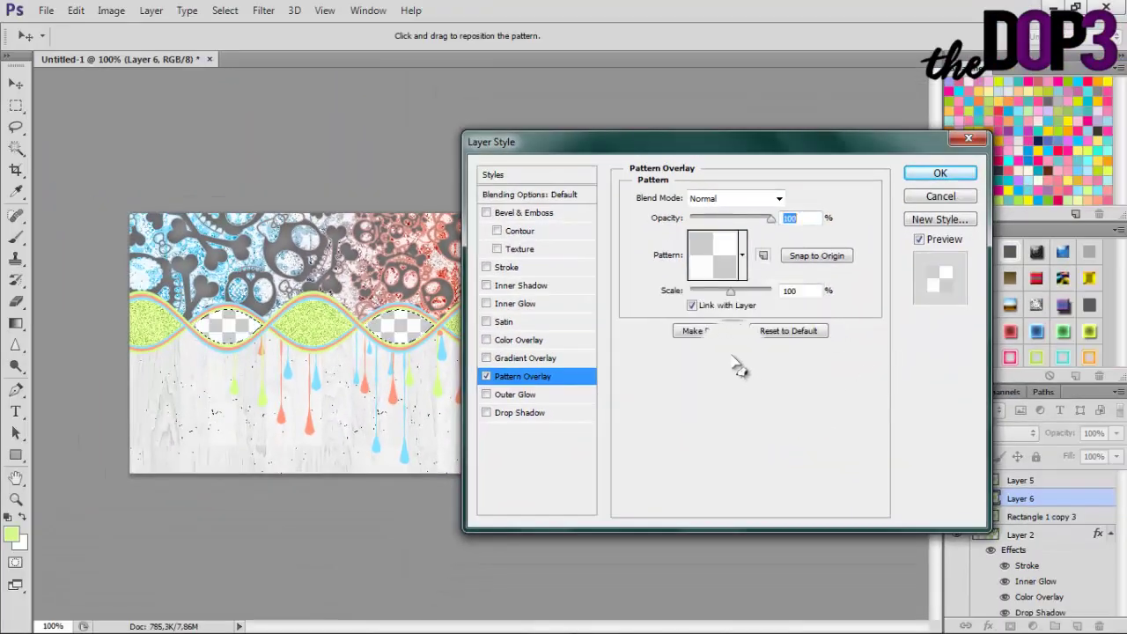
Set the checkerboard overlay's scale to 41 % and its blend mode to Luminosity, and apply the layer style
{"action": "left_click", "coordinate": [740, 198]}
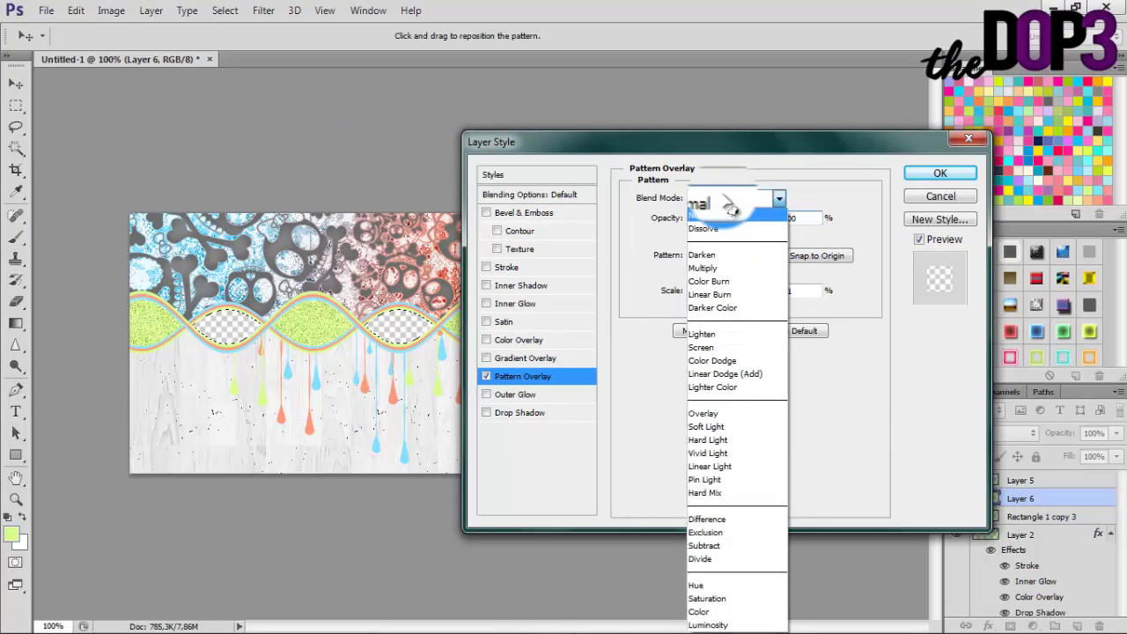
{"action": "left_click", "coordinate": [724, 623]}
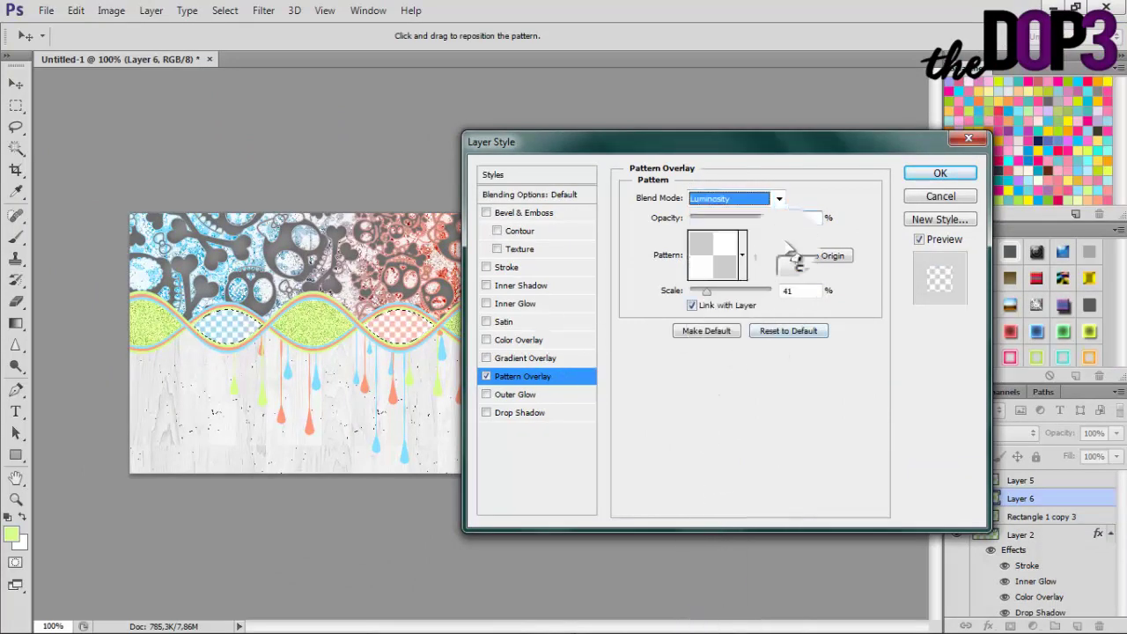
{"action": "left_click", "coordinate": [943, 177]}
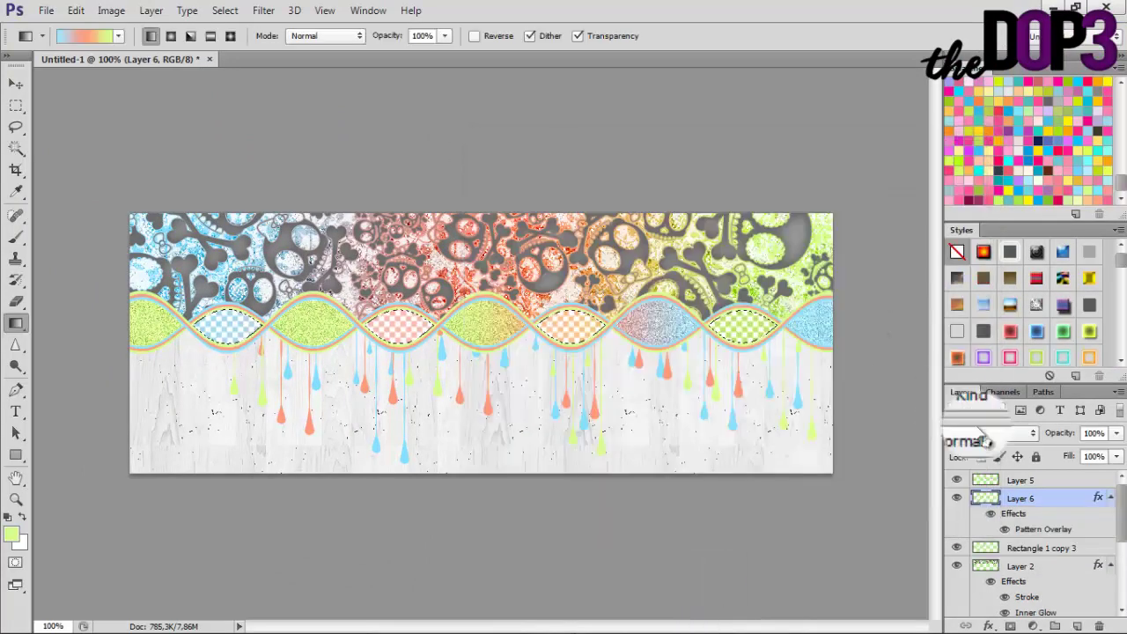
Deselect the smaller ovals and move the Rectangle 1 copy 3 layer above Layer 5 and Layer 6
{"action": "left_click", "coordinate": [18, 149]}
{"action": "right_click", "coordinate": [219, 315]}
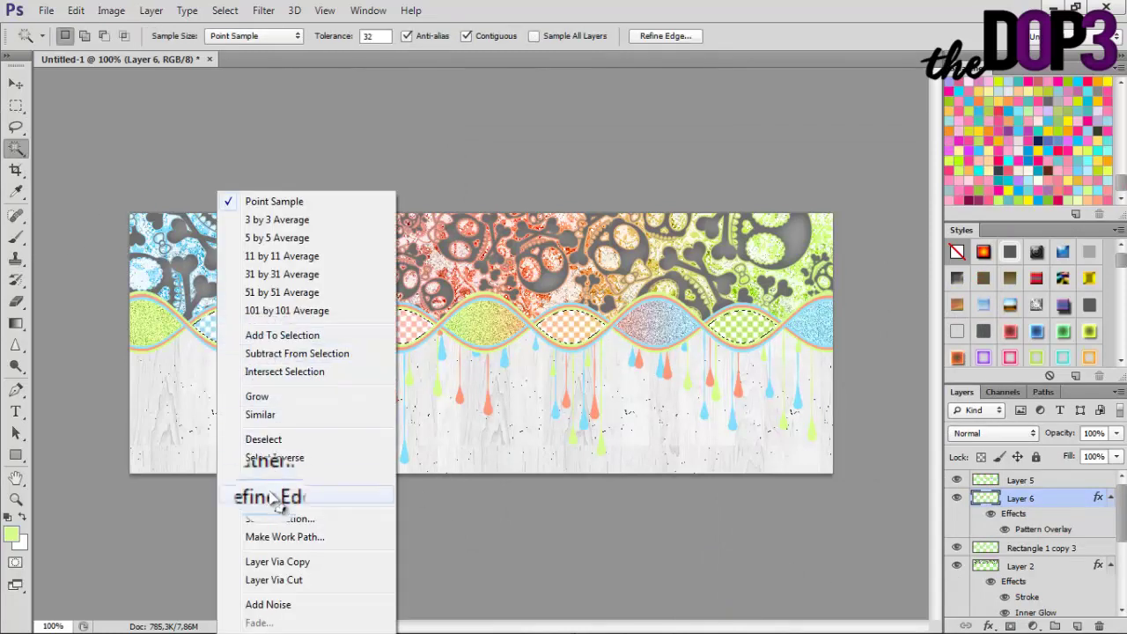
{"action": "left_click", "coordinate": [275, 445]}
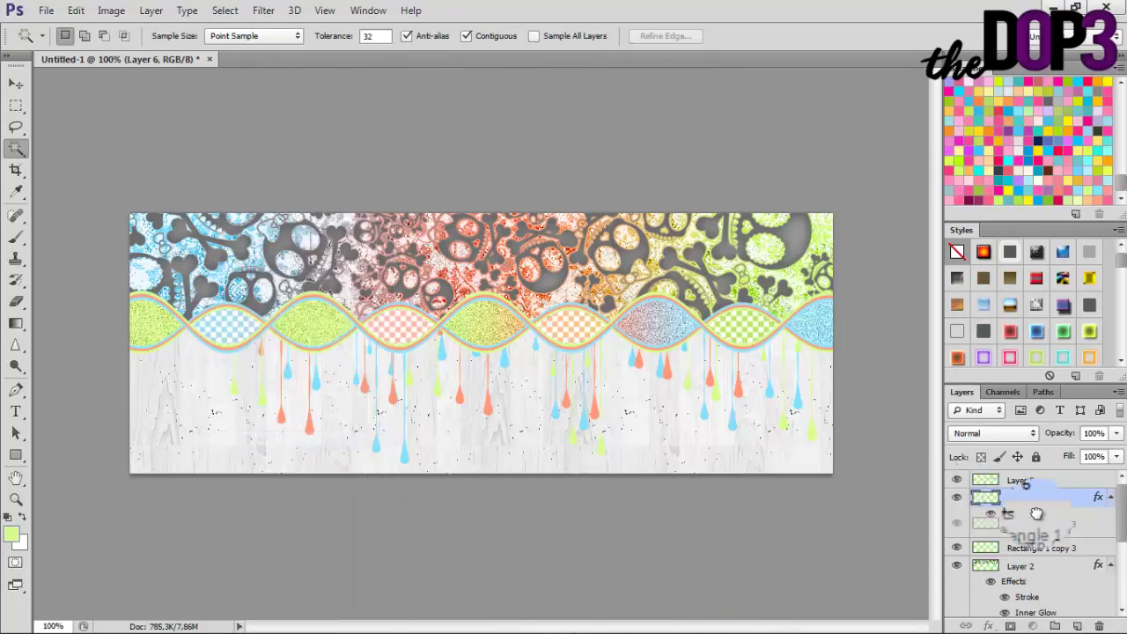
{"action": "left_click_drag", "start_coordinate": [1033, 477], "coordinate": [1050, 514]}
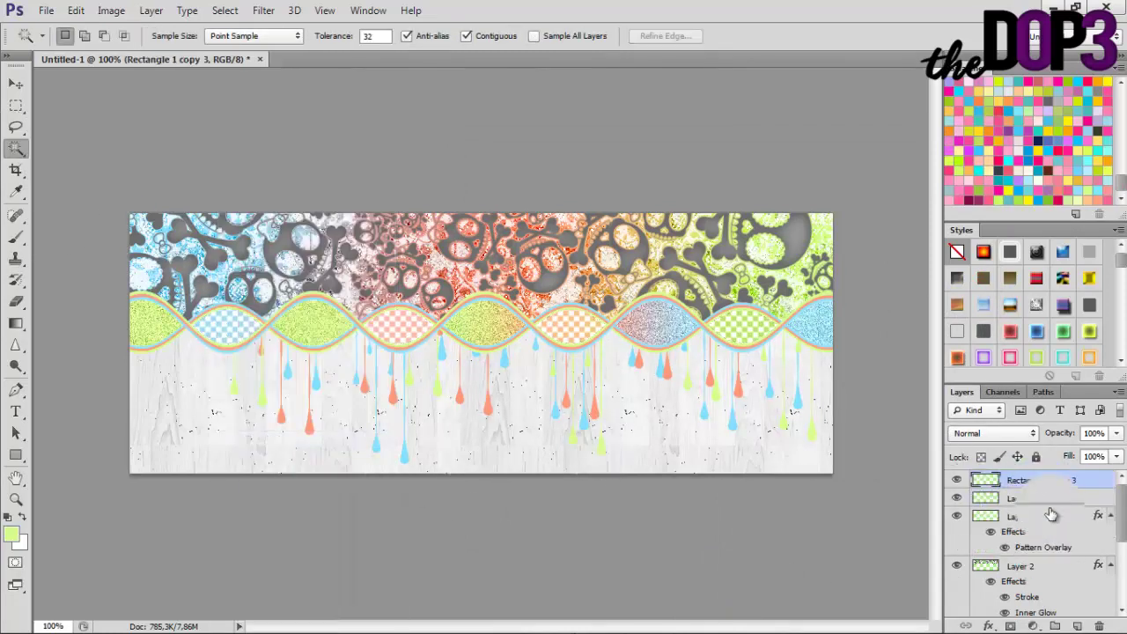
{"action": "double_click", "coordinate": [1092, 482]}
{"action": "left_click", "coordinate": [941, 201]}
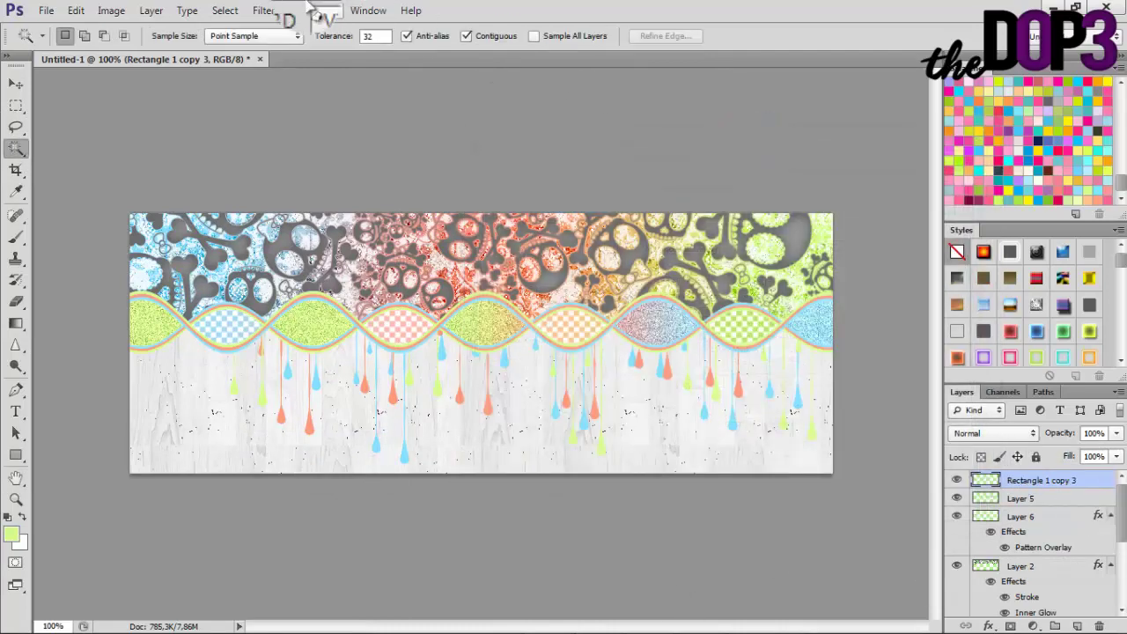
{"action": "left_click", "coordinate": [264, 9]}
{"action": "mouse_move", "coordinate": [290, 212]}
{"action": "left_click", "coordinate": [499, 208]}
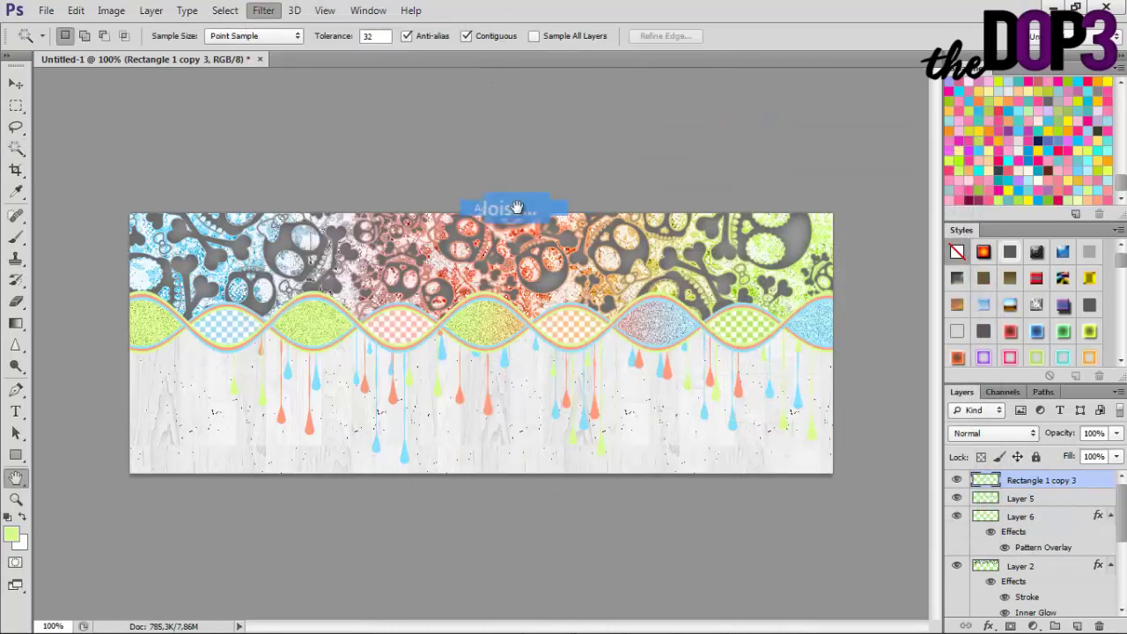
{"action": "left_click", "coordinate": [667, 152]}
{"action": "key", "text": "w"}
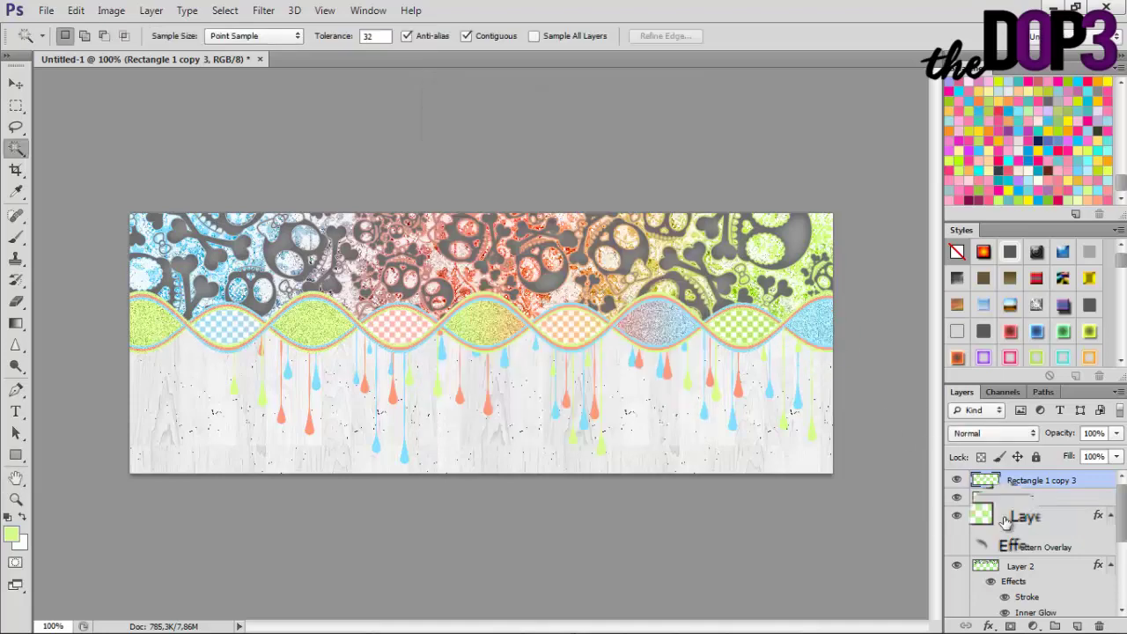
{"action": "right_click", "coordinate": [1074, 484]}
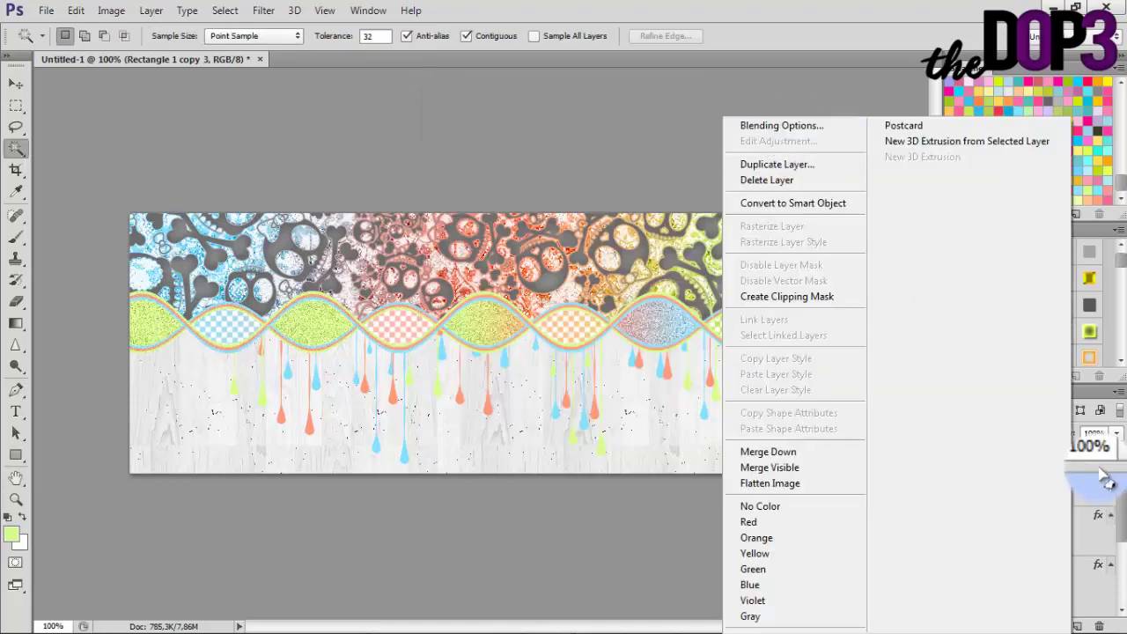
{"action": "left_click", "coordinate": [1035, 480]}
Add a Stroke effect with the Pattern fill type to the Rectangle 1 copy 3 layer
{"action": "right_click", "coordinate": [1032, 479]}
{"action": "left_click", "coordinate": [746, 125]}
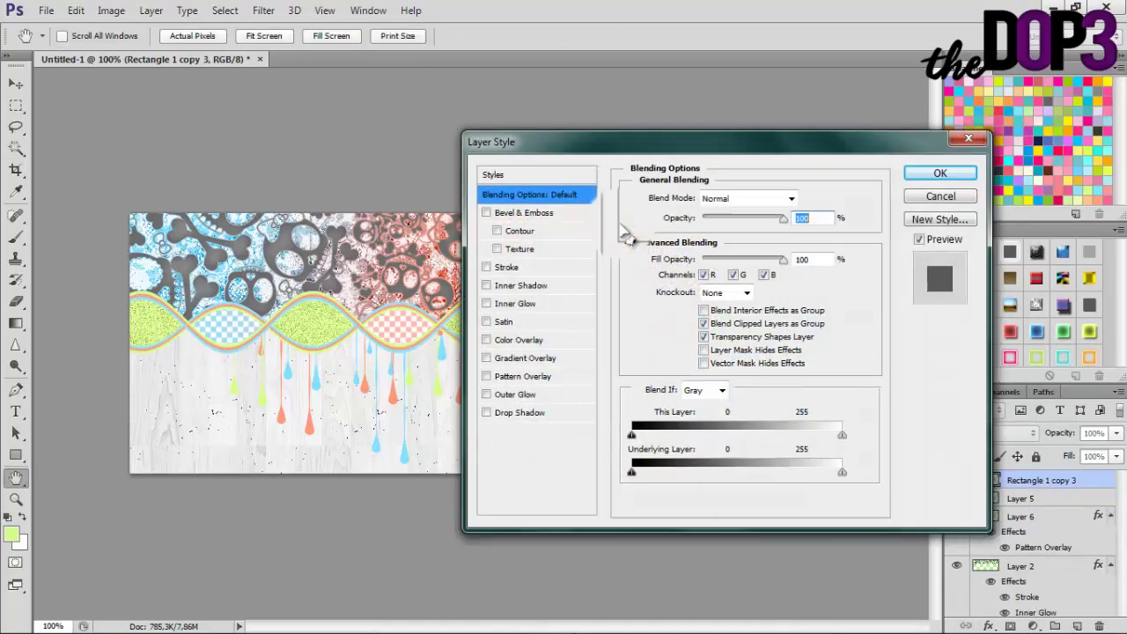
{"action": "left_click_drag", "start_coordinate": [607, 143], "coordinate": [679, 132]}
{"action": "left_click", "coordinate": [607, 260]}
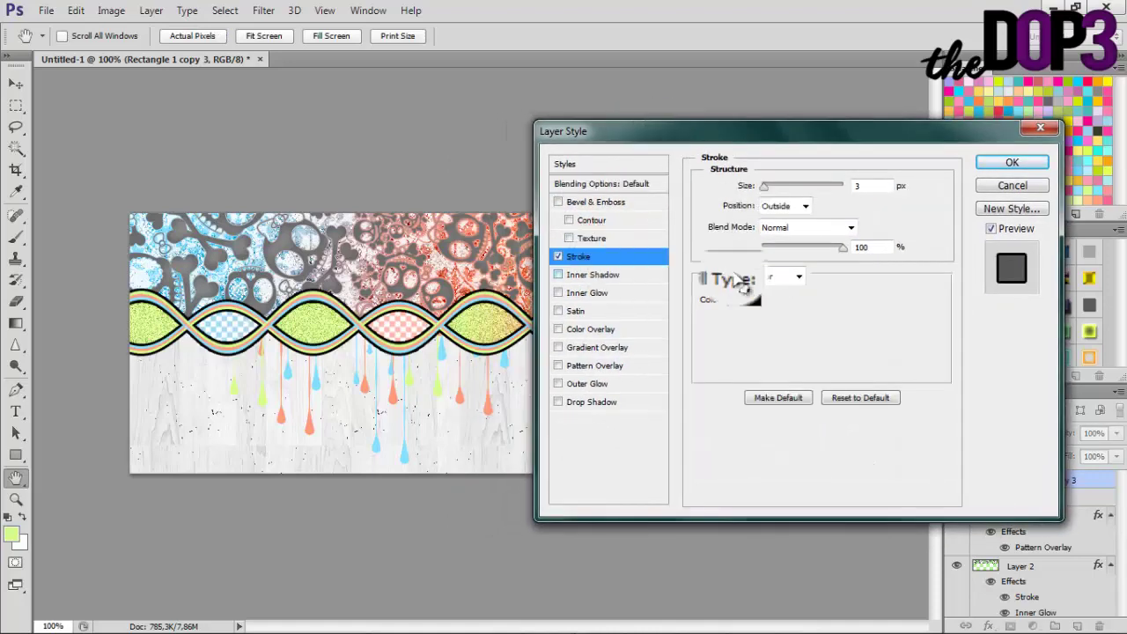
{"action": "left_click", "coordinate": [764, 321]}
Try the two diagonal stepped-square patterns, one rising and one falling, as the stroke's fill
{"action": "left_click", "coordinate": [787, 319]}
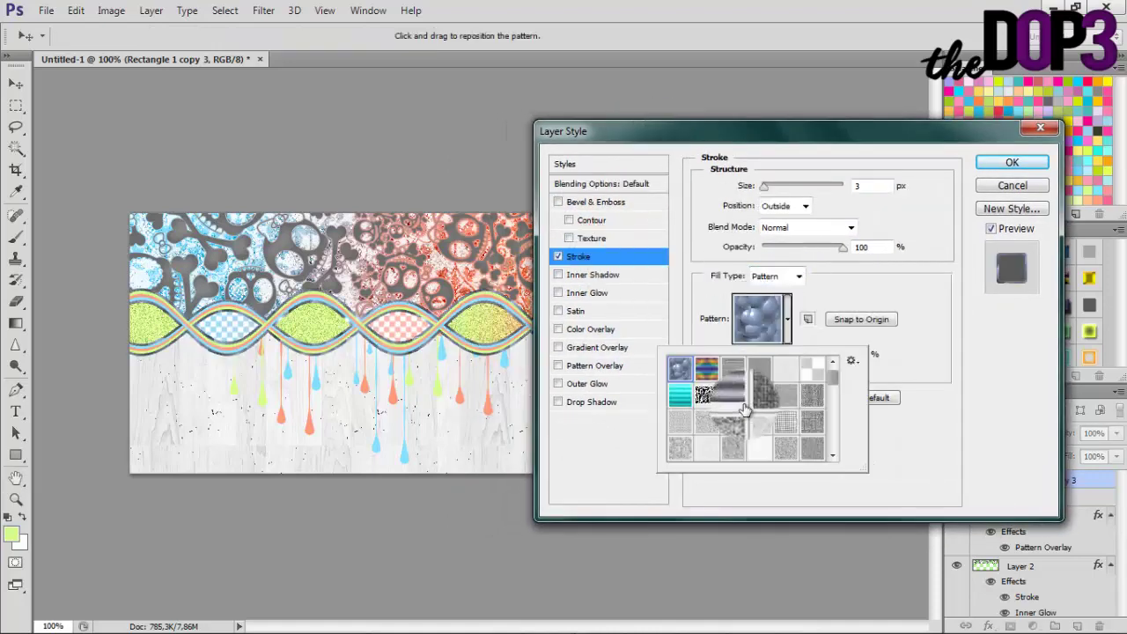
{"action": "scroll", "coordinate": [738, 402], "scroll_direction": "down", "scroll_amount": 1}
{"action": "left_click", "coordinate": [819, 401]}
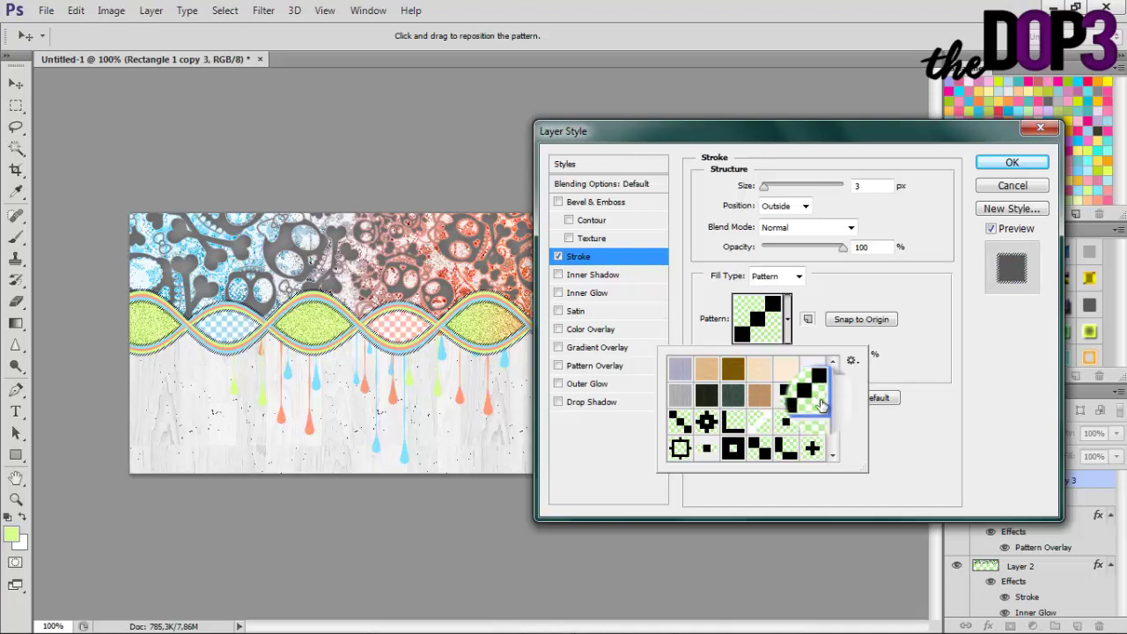
{"action": "scroll", "coordinate": [735, 426], "scroll_direction": "down", "scroll_amount": 5}
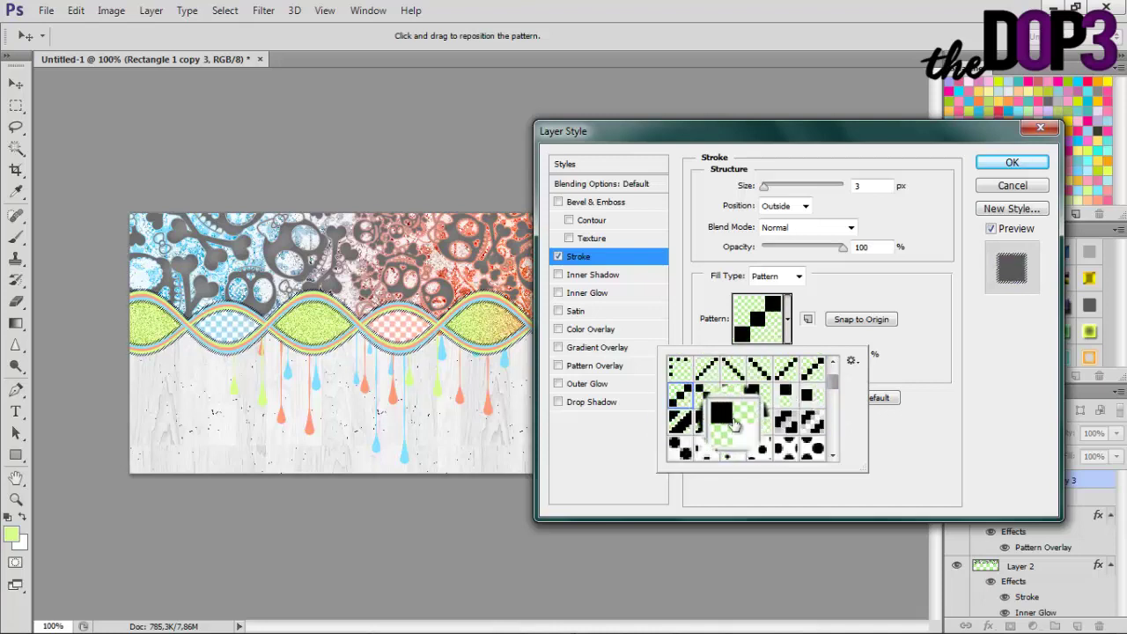
{"action": "scroll", "coordinate": [738, 428], "scroll_direction": "down", "scroll_amount": 1}
{"action": "left_click", "coordinate": [782, 451]}
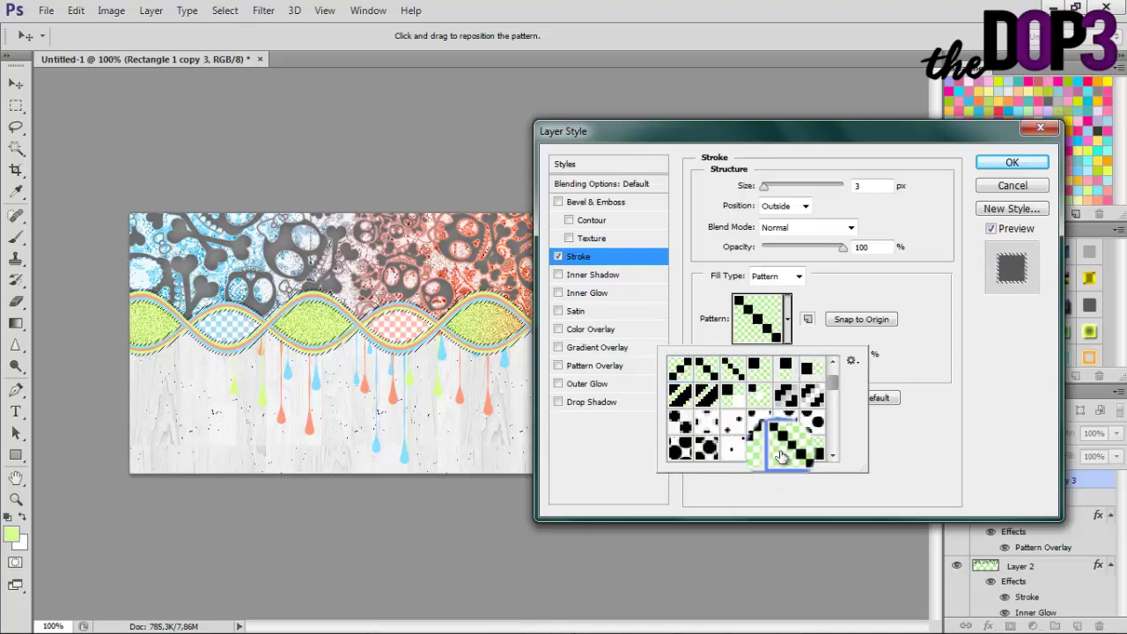
Set the stroke's size to 2 px and fill it with the pattern of a single black corner square
{"action": "left_click", "coordinate": [714, 216]}
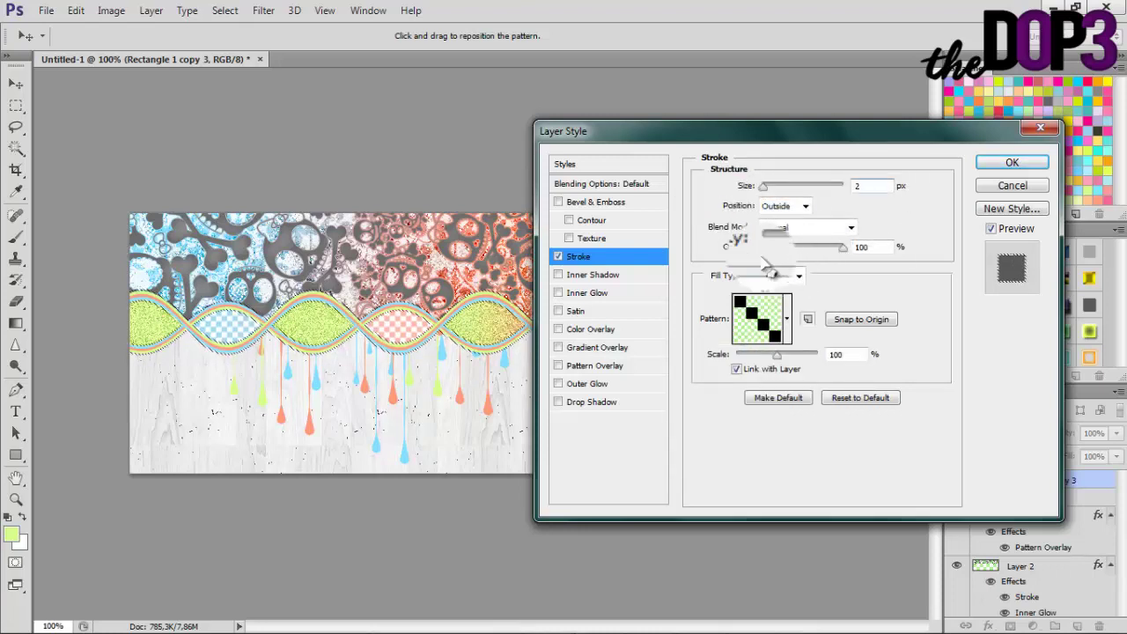
{"action": "left_click", "coordinate": [787, 319]}
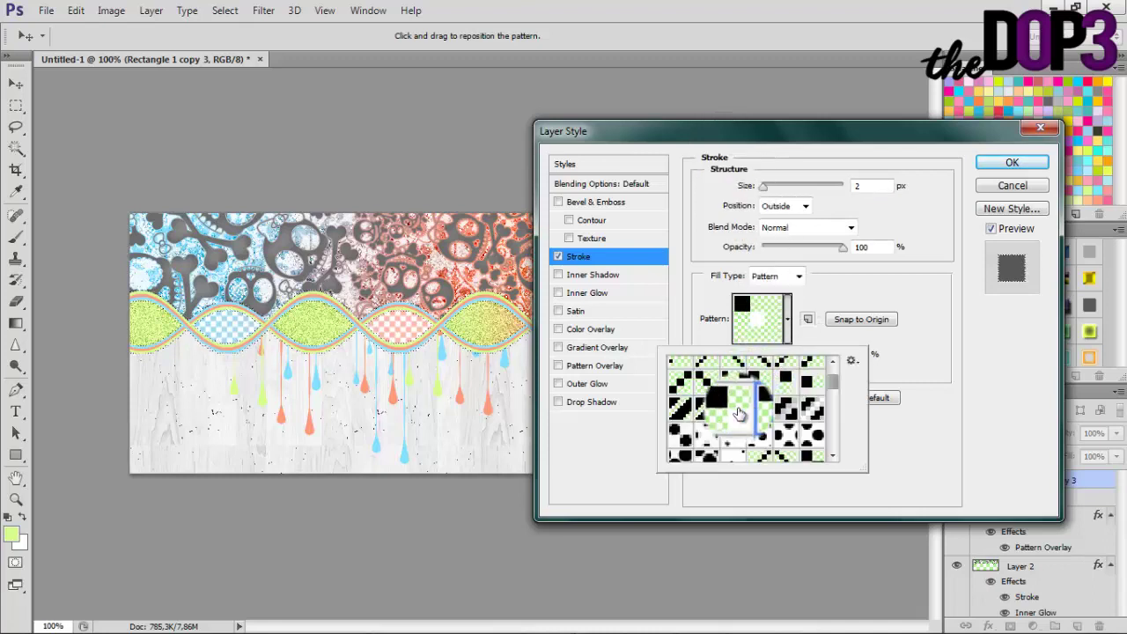
{"action": "left_click", "coordinate": [738, 414]}
{"action": "left_click", "coordinate": [754, 413]}
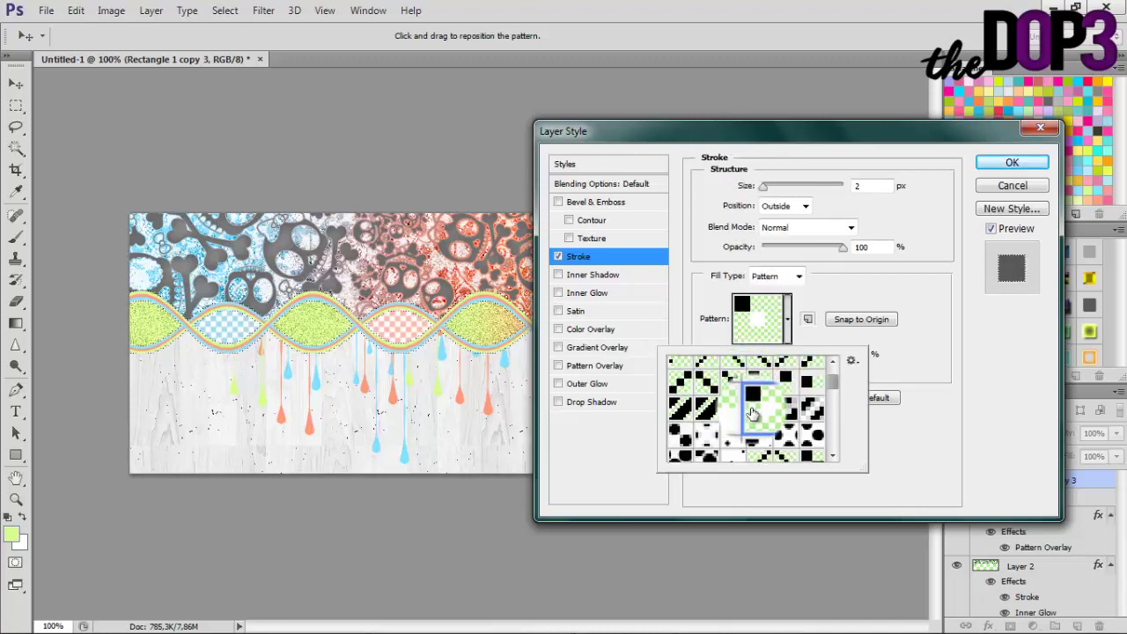
Add a Drop Shadow effect to the Rectangle 1 copy 3 layer with a 0 px distance and 10 px size
{"action": "left_click", "coordinate": [616, 403]}
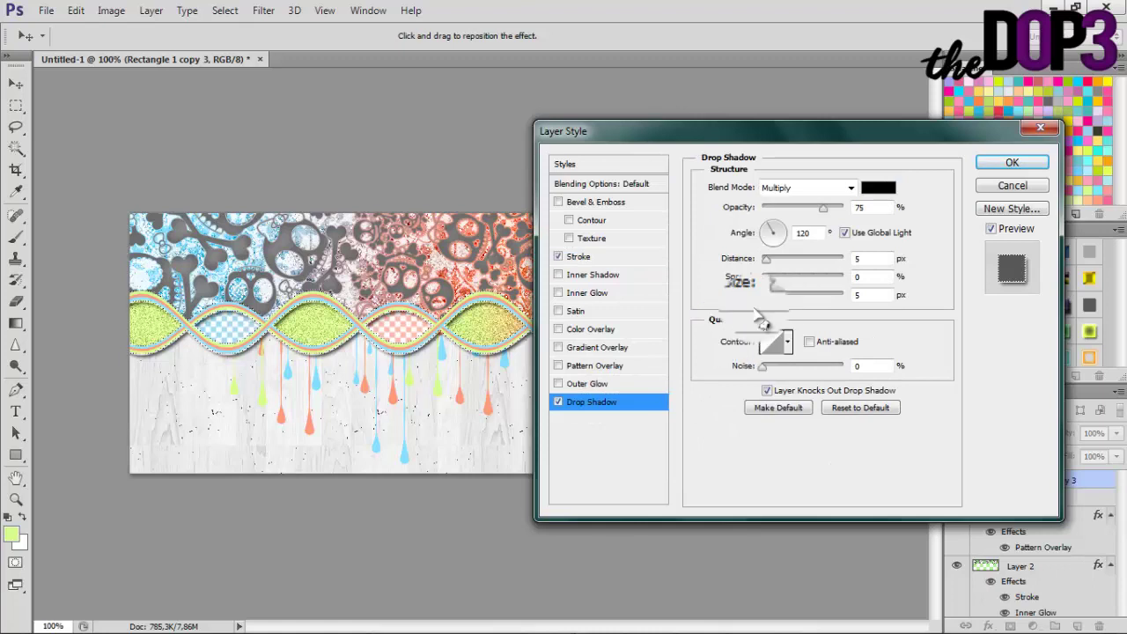
{"action": "left_click_drag", "start_coordinate": [766, 275], "coordinate": [777, 310]}
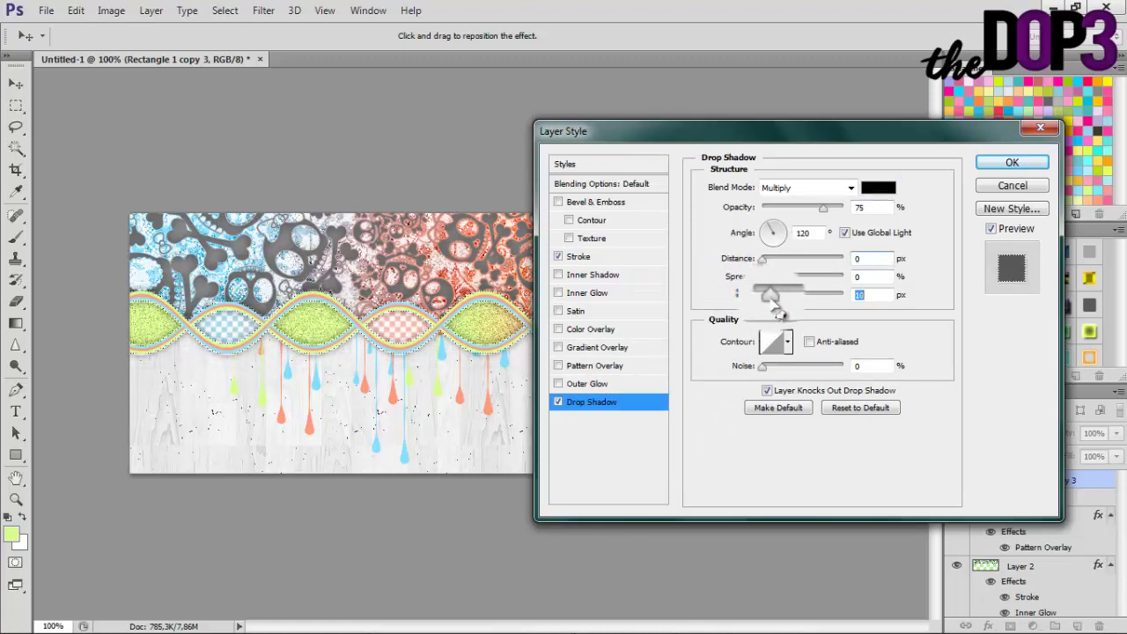
Try an Inner Shadow effect in place of the Drop Shadow on the Rectangle 1 copy 3 layer
{"action": "left_click", "coordinate": [558, 401]}
{"action": "left_click", "coordinate": [599, 274]}
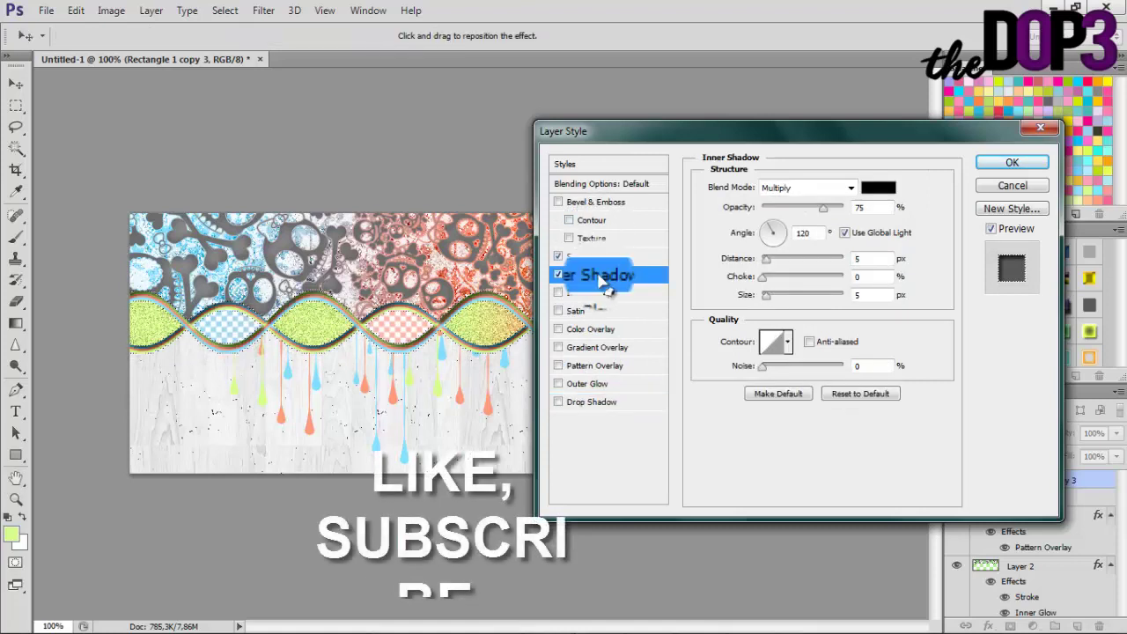
{"action": "left_click", "coordinate": [559, 275]}
Turn the Drop Shadow back on, set its distance to 2 px, lower its opacity and fine-tune its size
{"action": "left_click", "coordinate": [646, 398]}
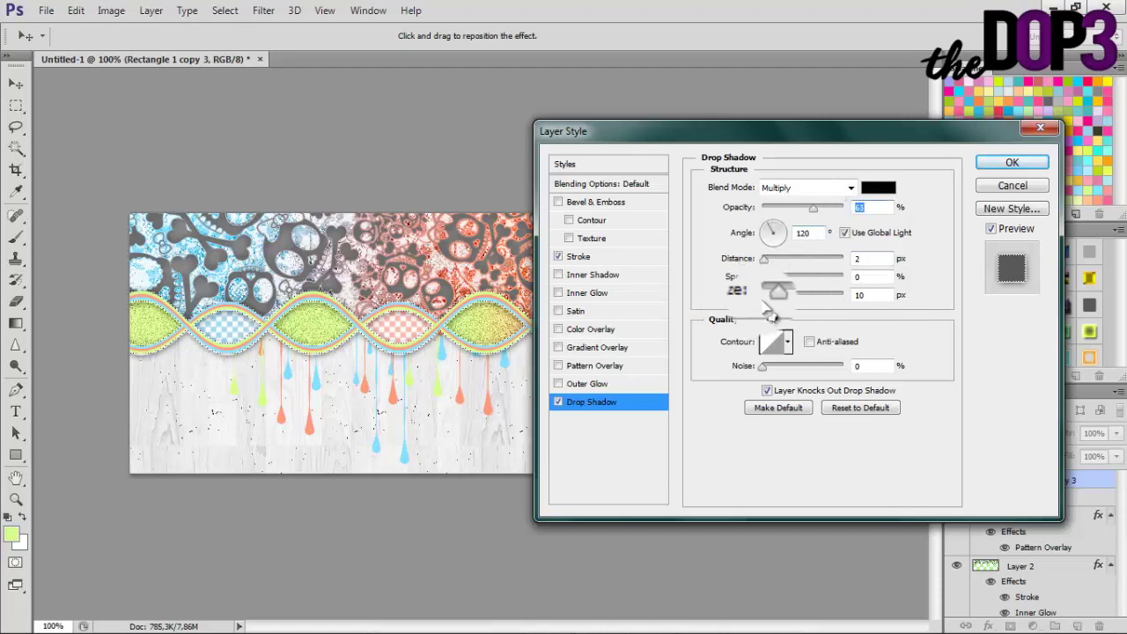
{"action": "left_click_drag", "start_coordinate": [771, 315], "coordinate": [765, 309]}
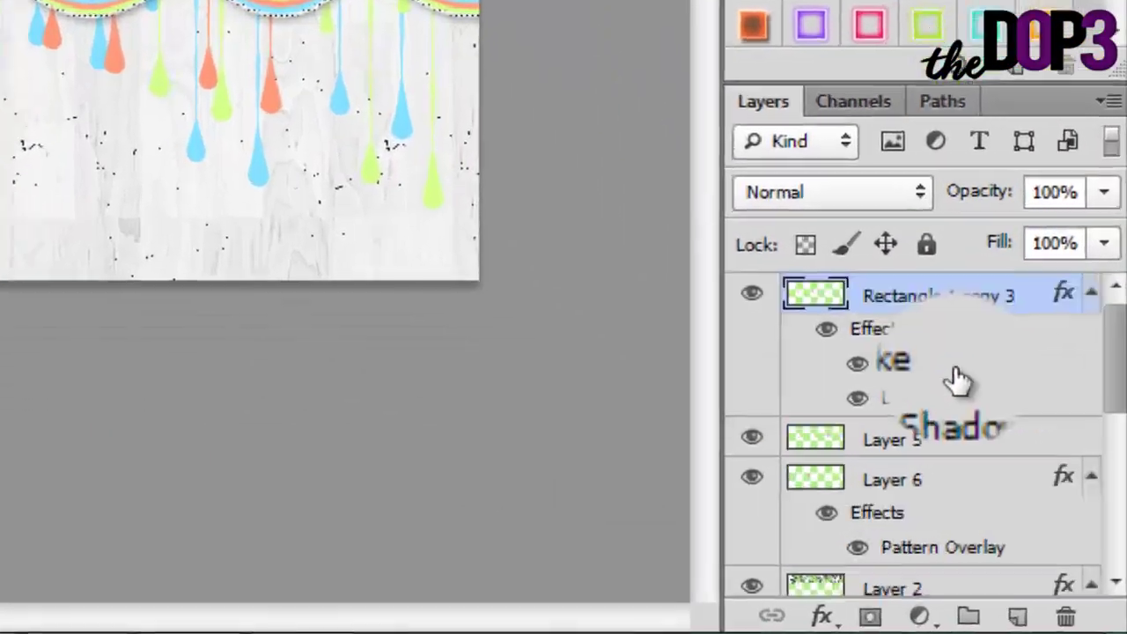
Merge all layers from Rectangle 1 copy 3 down to Background into a single layer and switch to the Move tool
{"action": "scroll", "coordinate": [1055, 511], "scroll_direction": "down", "scroll_amount": 5}
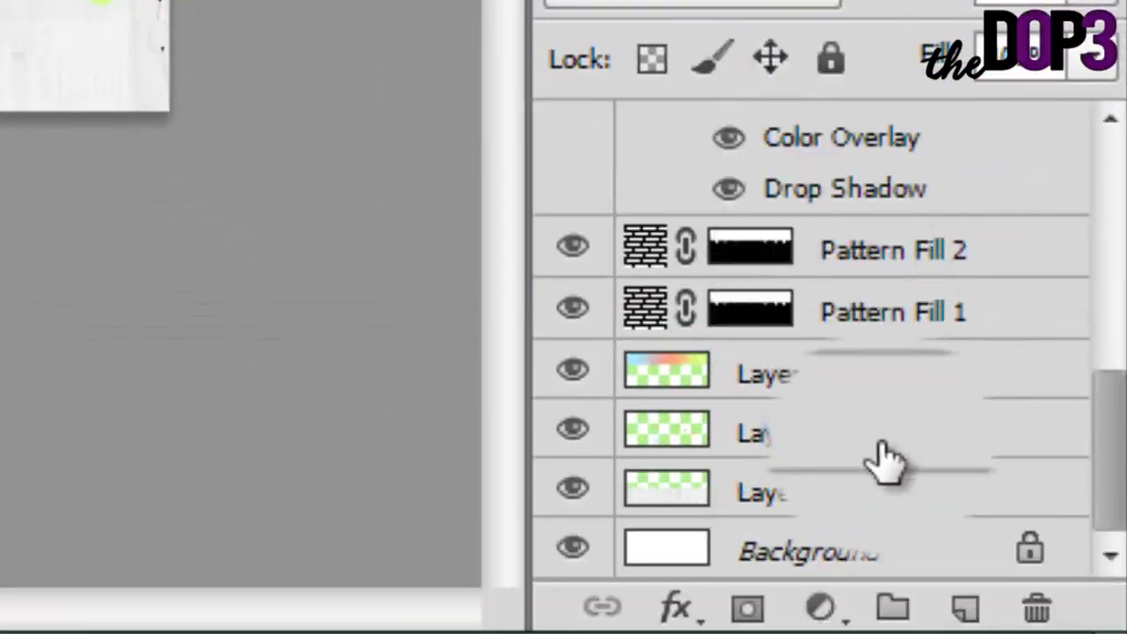
{"action": "left_click", "coordinate": [880, 553], "text": "shift"}
{"action": "right_click", "coordinate": [888, 553]}
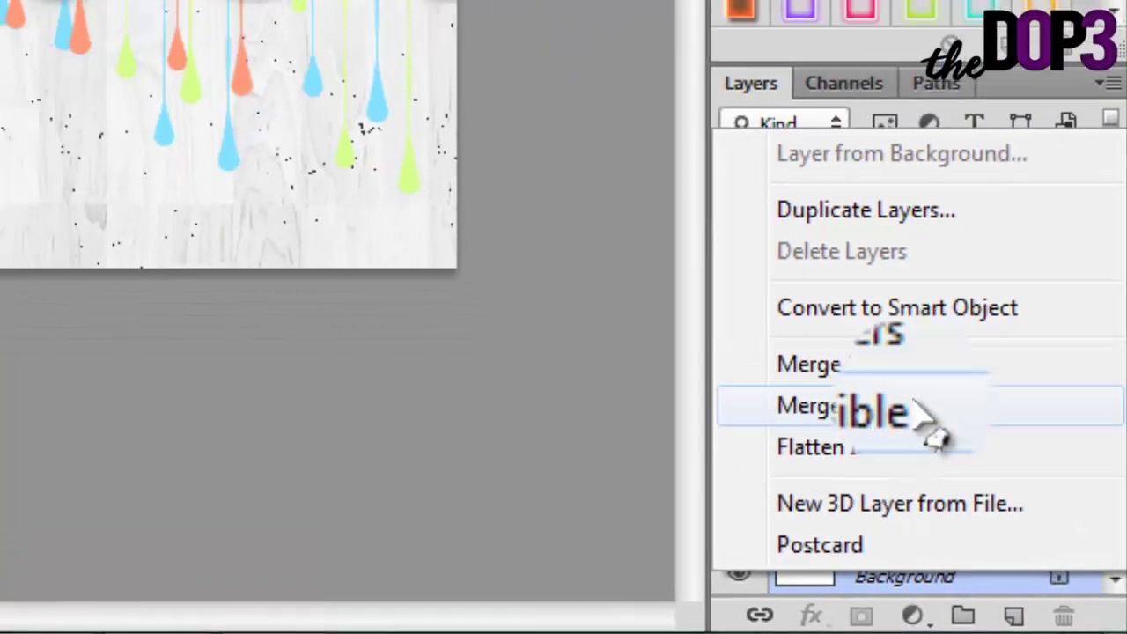
{"action": "left_click", "coordinate": [925, 307]}
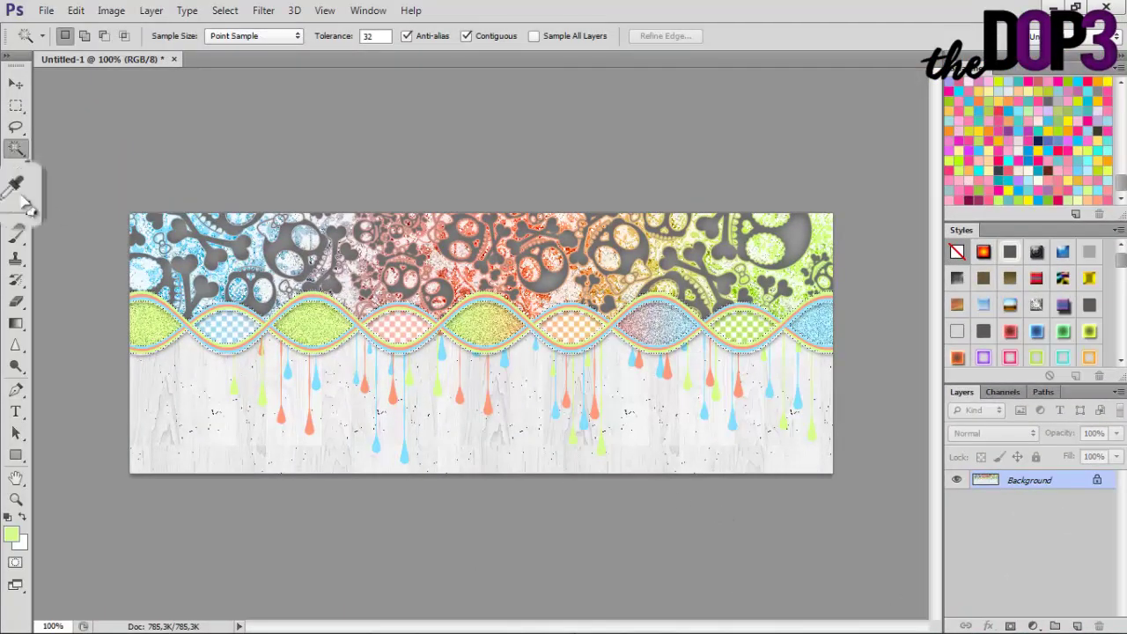
{"action": "left_click", "coordinate": [16, 83]}
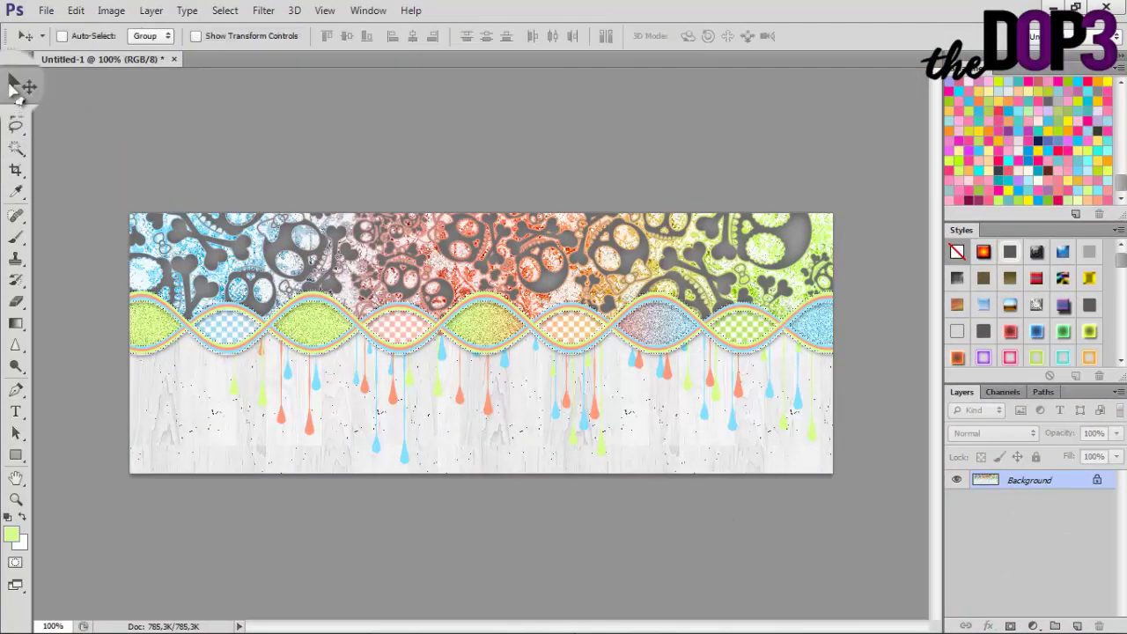